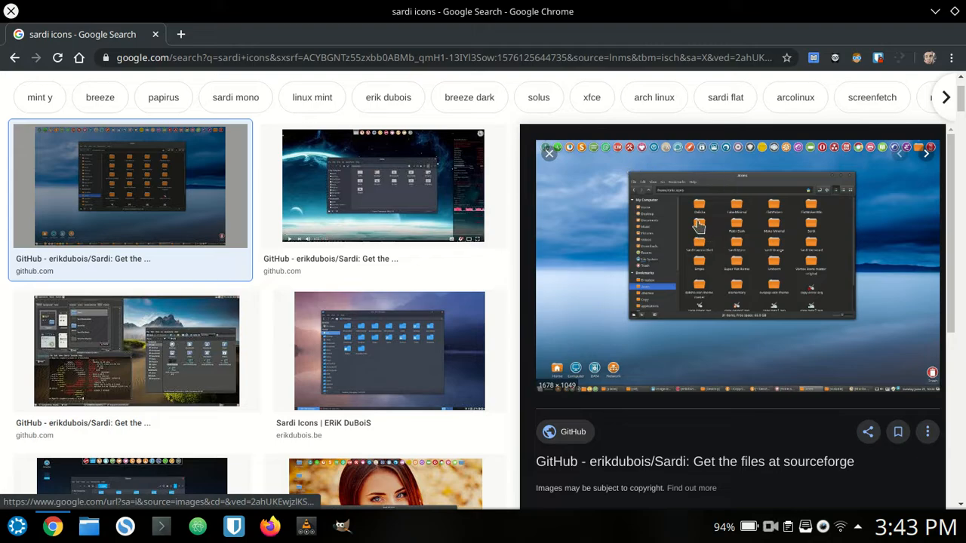
Step: Preview several of the Sardi icons image results to compare the look of different theme variants
{"action": "left_click", "coordinate": [450, 187]}
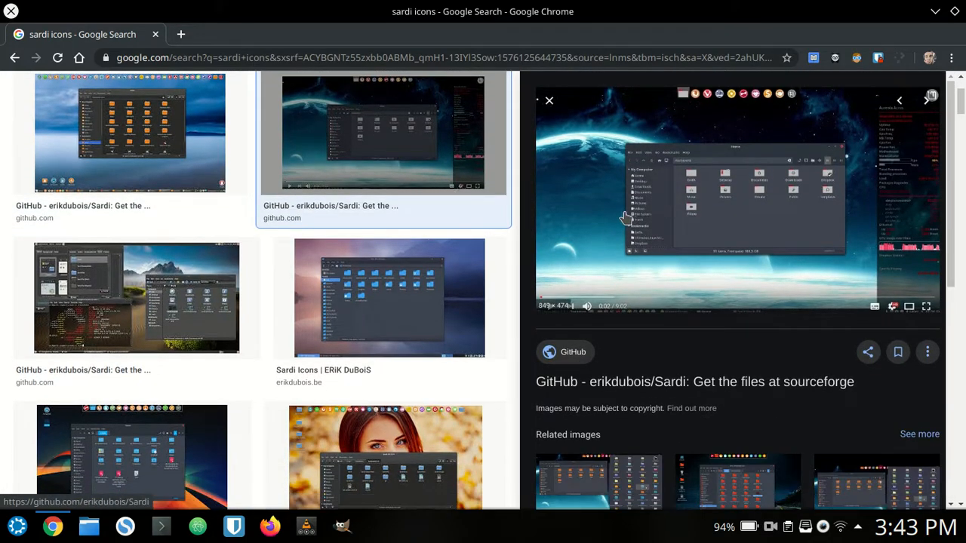
{"action": "left_click", "coordinate": [425, 277]}
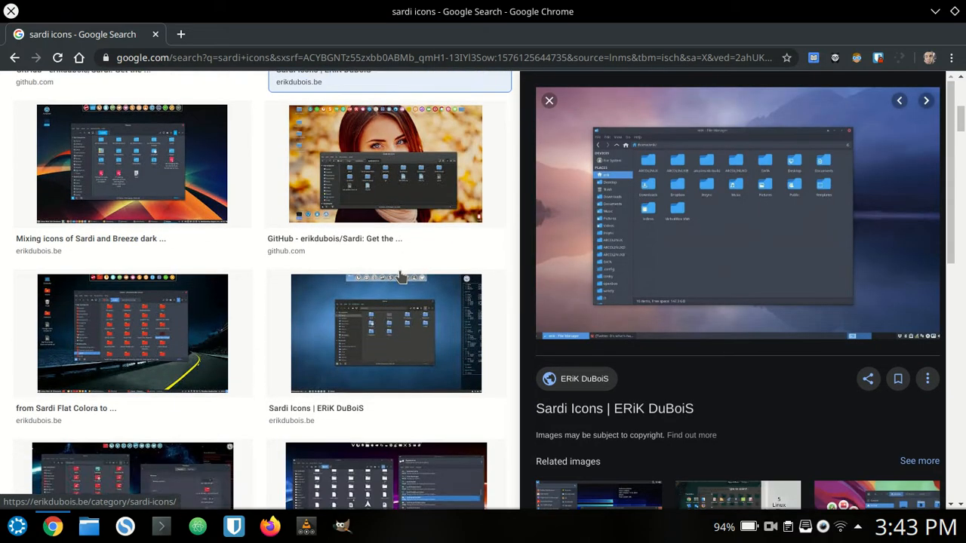
{"action": "left_click", "coordinate": [196, 313]}
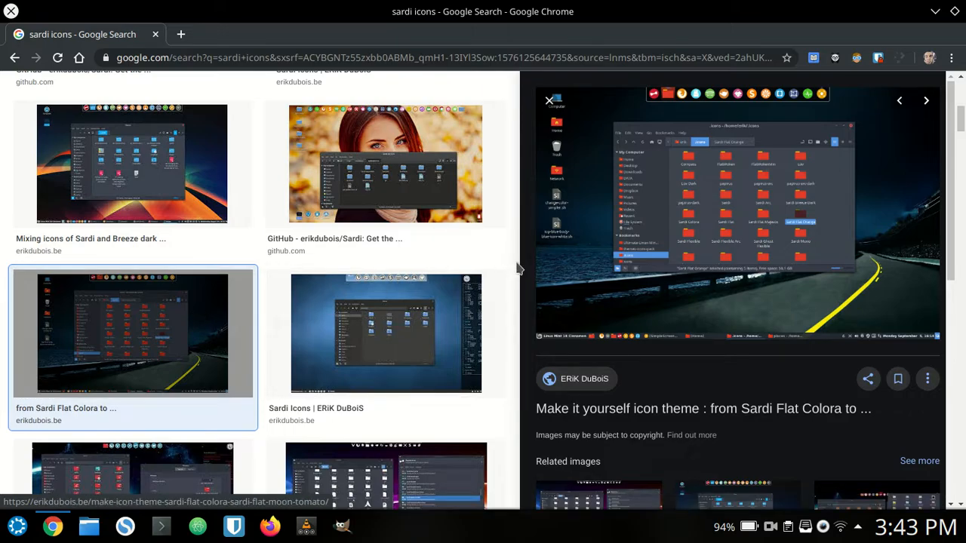
{"action": "scroll", "coordinate": [518, 268], "scroll_direction": "down", "scroll_amount": 3}
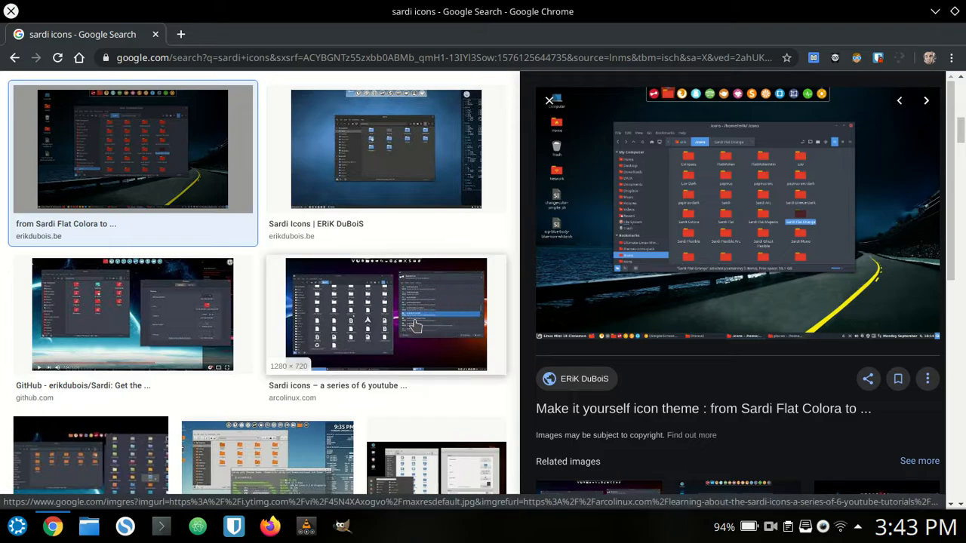
{"action": "left_click", "coordinate": [415, 326]}
{"action": "scroll", "coordinate": [520, 300], "scroll_direction": "up", "scroll_amount": 4}
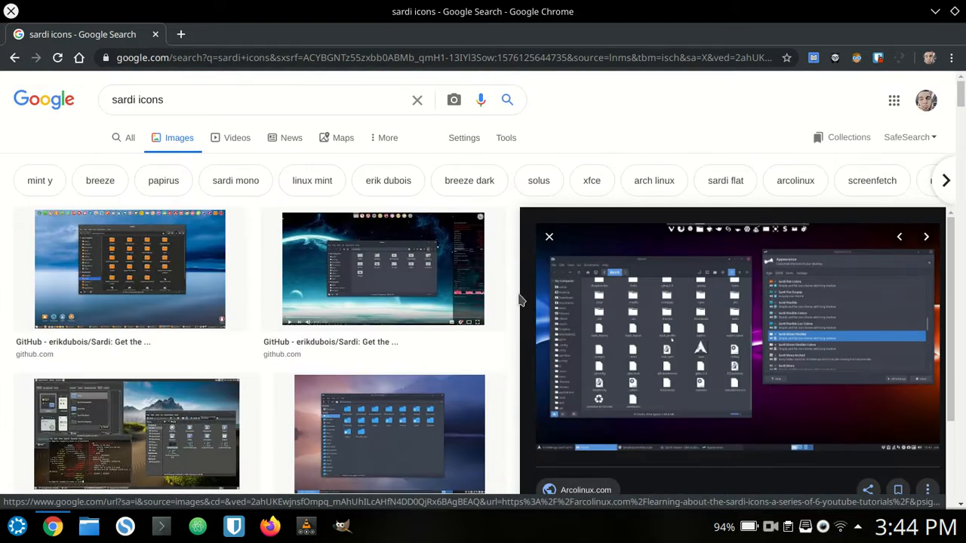
{"action": "scroll", "coordinate": [518, 301], "scroll_direction": "down", "scroll_amount": 1}
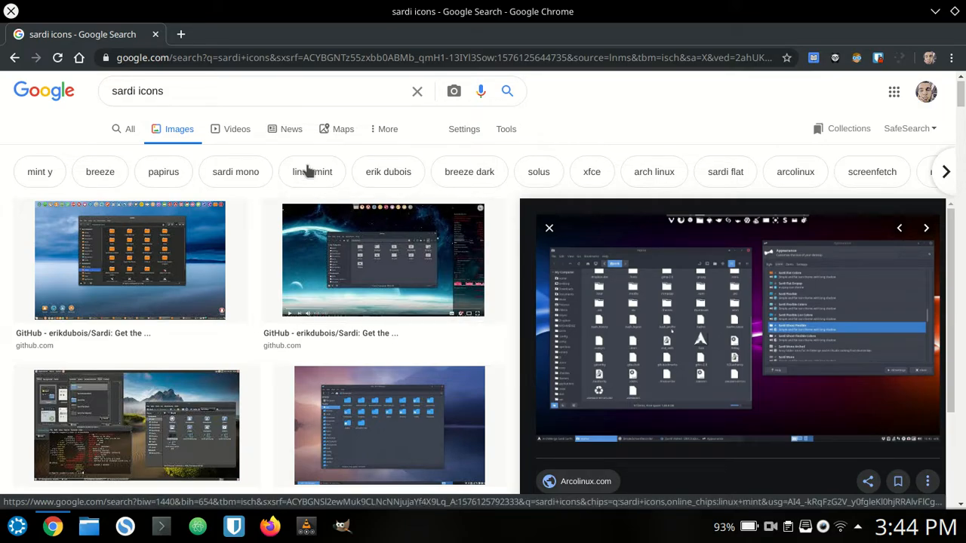
Step: Search the web for "sardi icons" and open the Sardi GitHub repository
{"action": "left_click", "coordinate": [172, 57]}
{"action": "type", "text": "sa"}
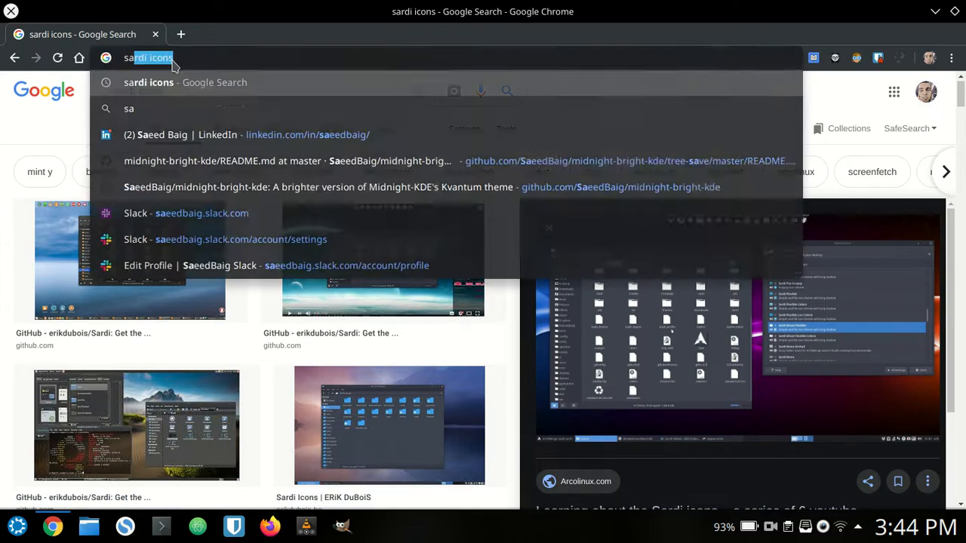
{"action": "type", "text": "rdi icons"}
{"action": "key", "text": "Return"}
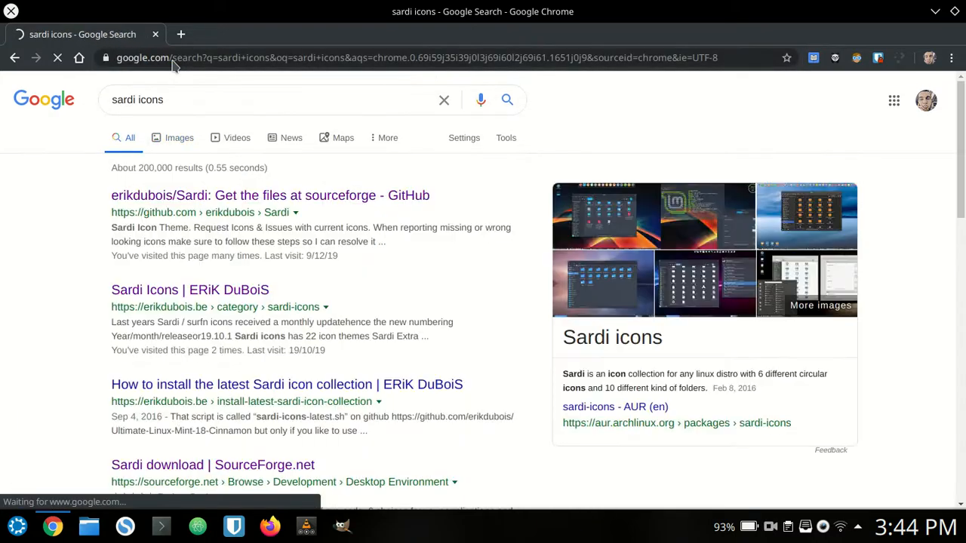
{"action": "left_click", "coordinate": [224, 195]}
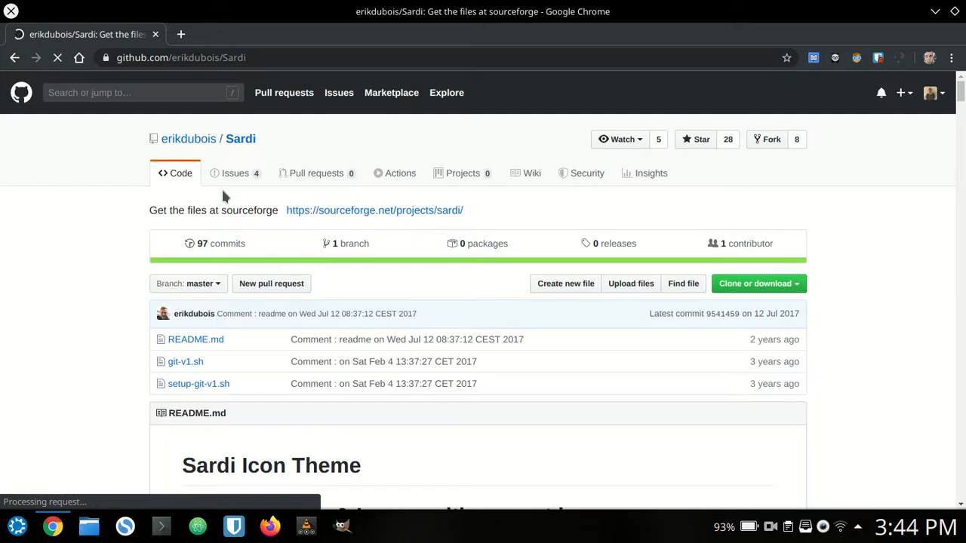
Step: Skim the Sardi repository's readme and follow the link to its SourceForge project page
{"action": "scroll", "coordinate": [112, 296], "scroll_direction": "down", "scroll_amount": 5}
{"action": "scroll", "coordinate": [112, 296], "scroll_direction": "down", "scroll_amount": 20}
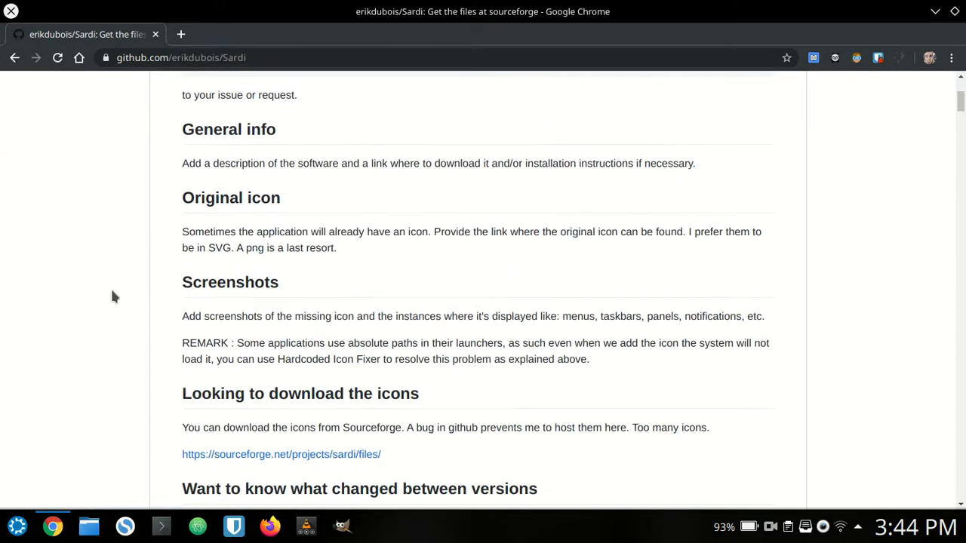
{"action": "scroll", "coordinate": [112, 296], "scroll_direction": "down", "scroll_amount": 20}
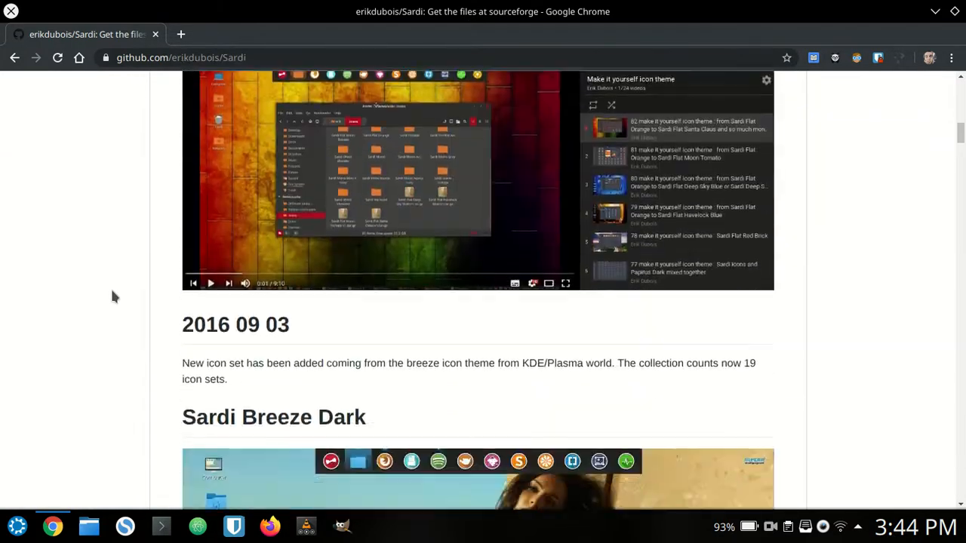
{"action": "key", "text": "Home"}
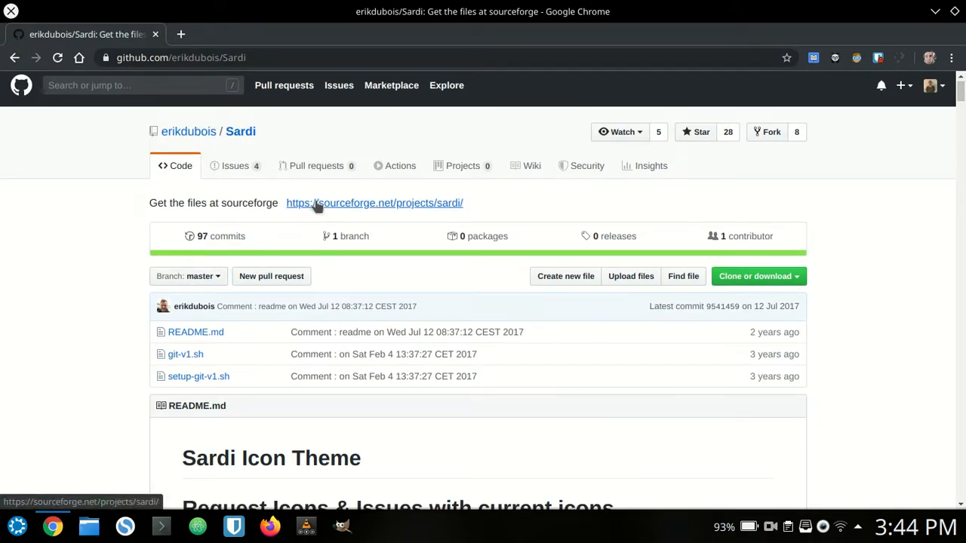
{"action": "left_click", "coordinate": [317, 205]}
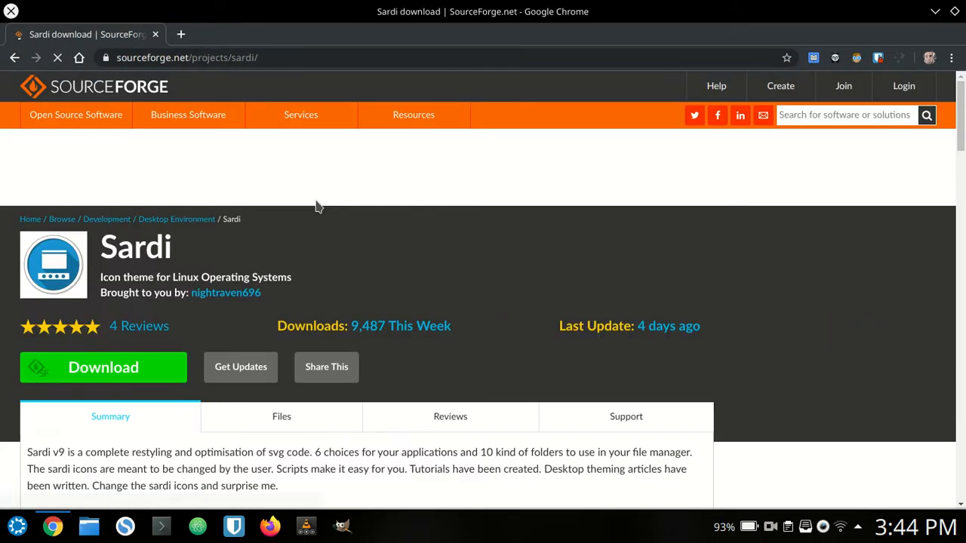
Step: Download the Sardi icon archive from SourceForge, dismiss the download notices and close the browser
{"action": "scroll", "coordinate": [445, 254], "scroll_direction": "down", "scroll_amount": 2}
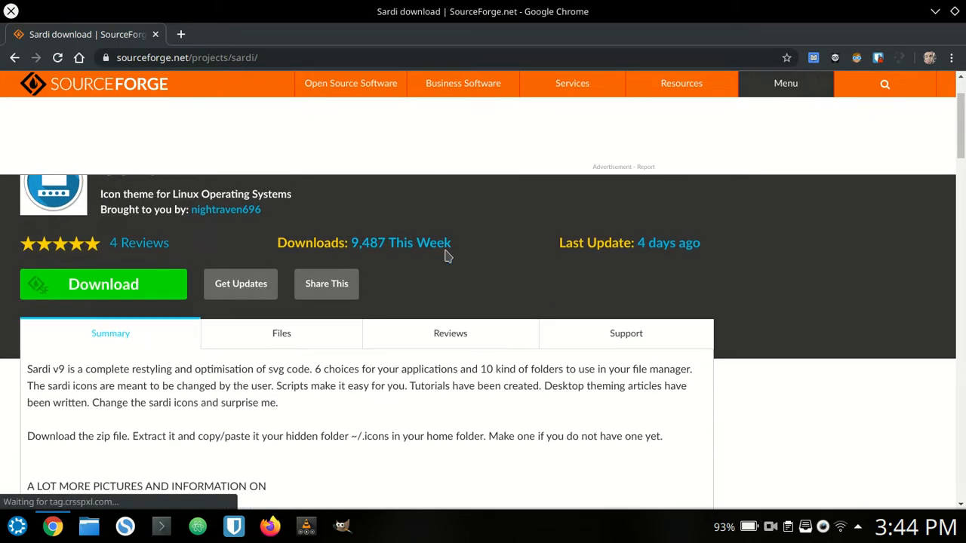
{"action": "left_click", "coordinate": [155, 297]}
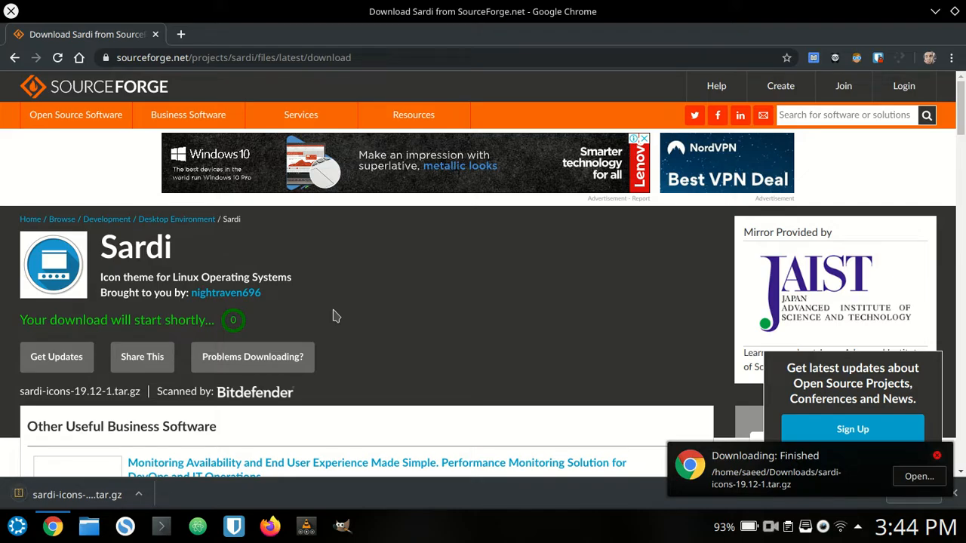
{"action": "left_click", "coordinate": [934, 458]}
{"action": "left_click", "coordinate": [954, 493]}
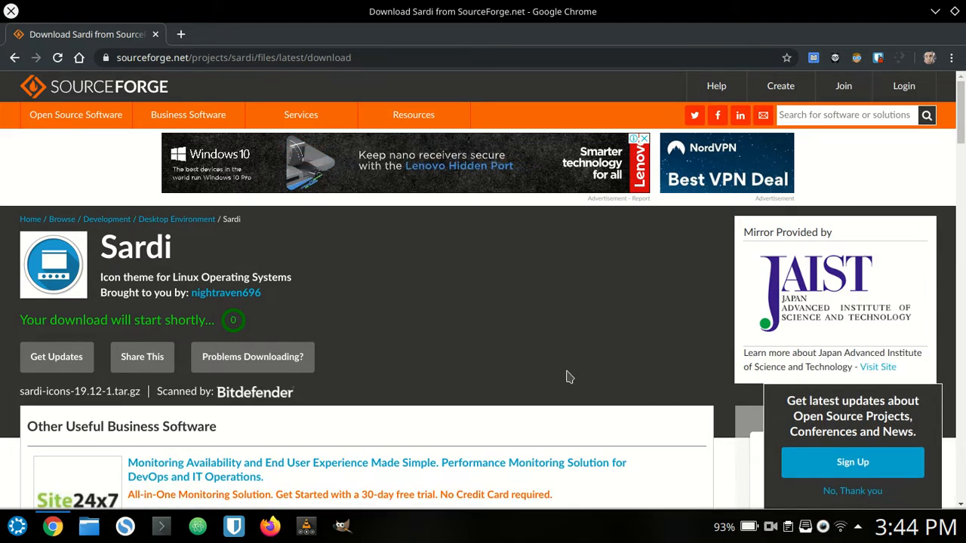
{"action": "left_click", "coordinate": [11, 11]}
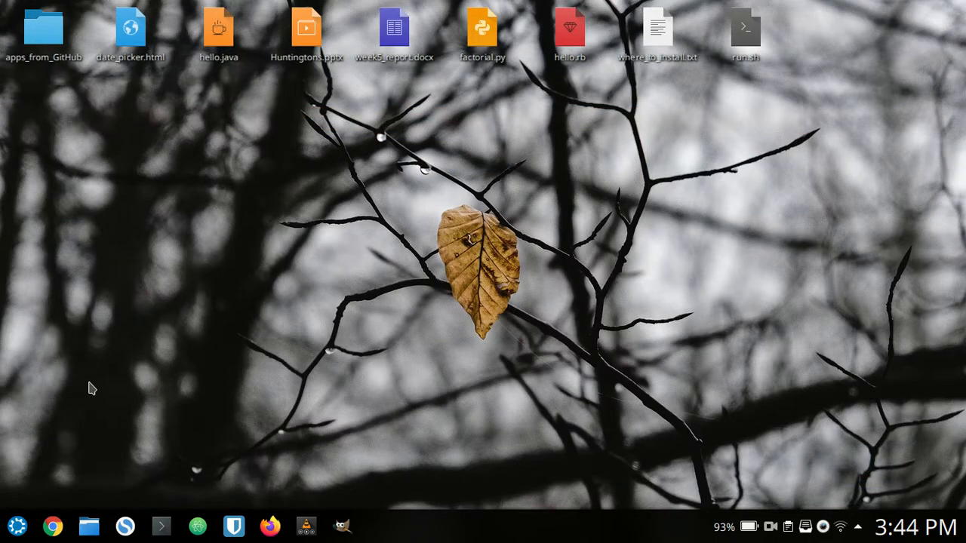
Step: Switch to Dolphin and extract sardi-icons-19.12-1.tar.gz from Downloads into its own subfolder using Ark
{"action": "left_click", "coordinate": [89, 526]}
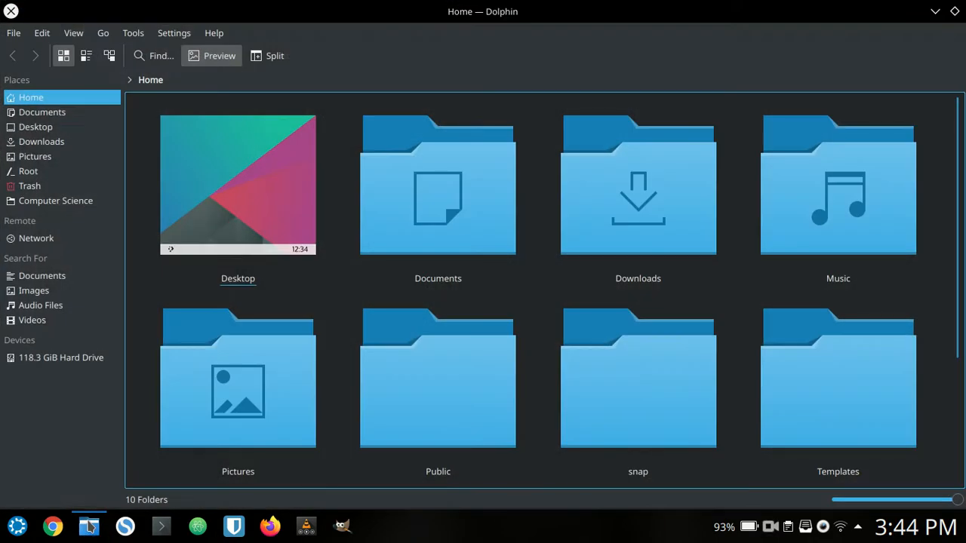
{"action": "left_click", "coordinate": [619, 210]}
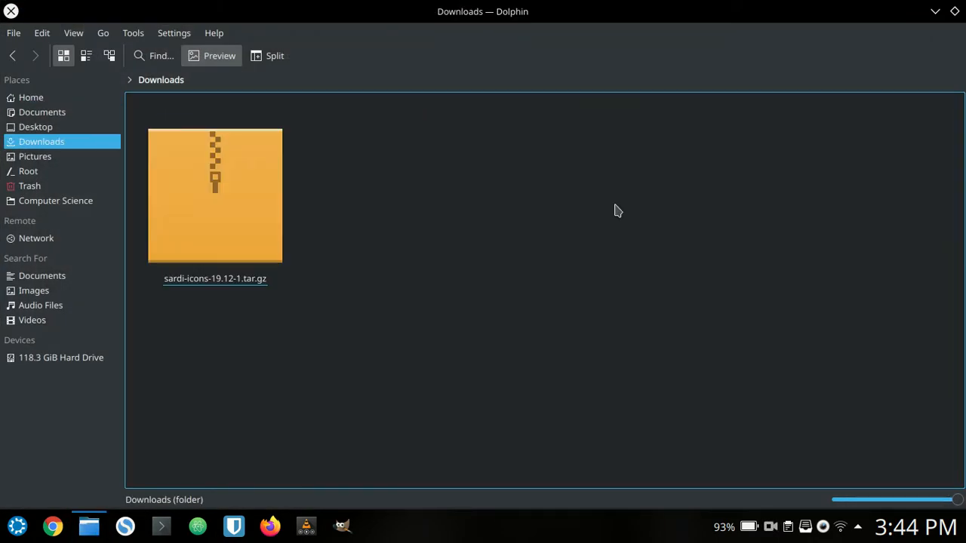
{"action": "left_click", "coordinate": [258, 190]}
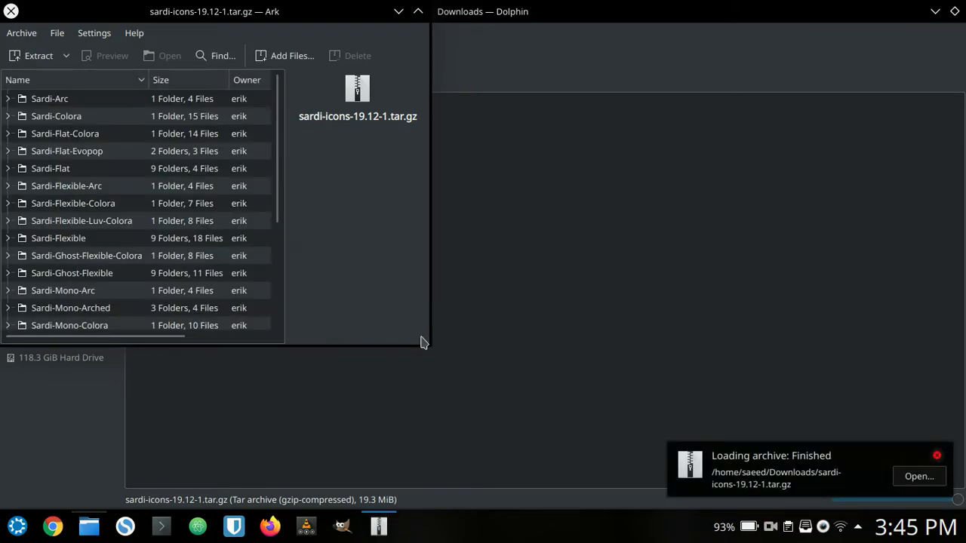
{"action": "left_click", "coordinate": [35, 56]}
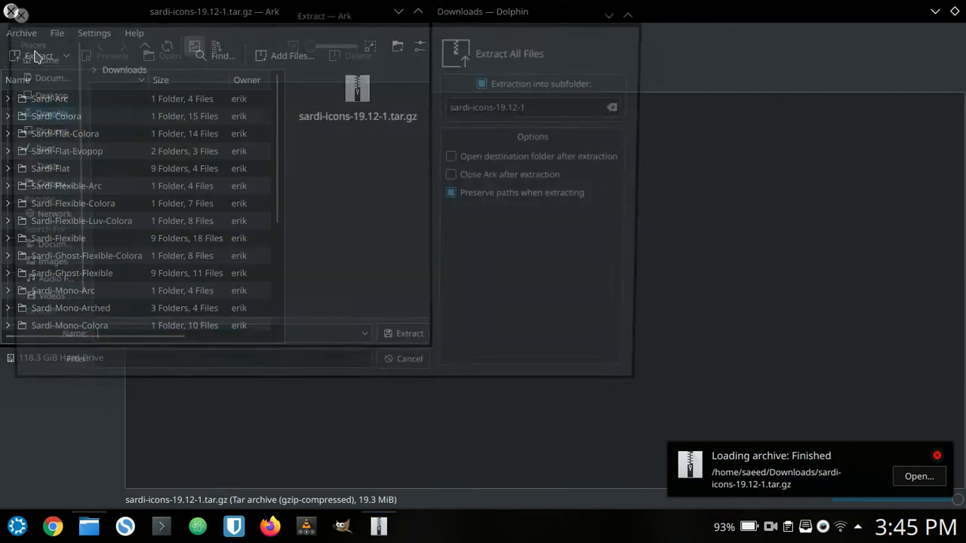
{"action": "left_click", "coordinate": [405, 341]}
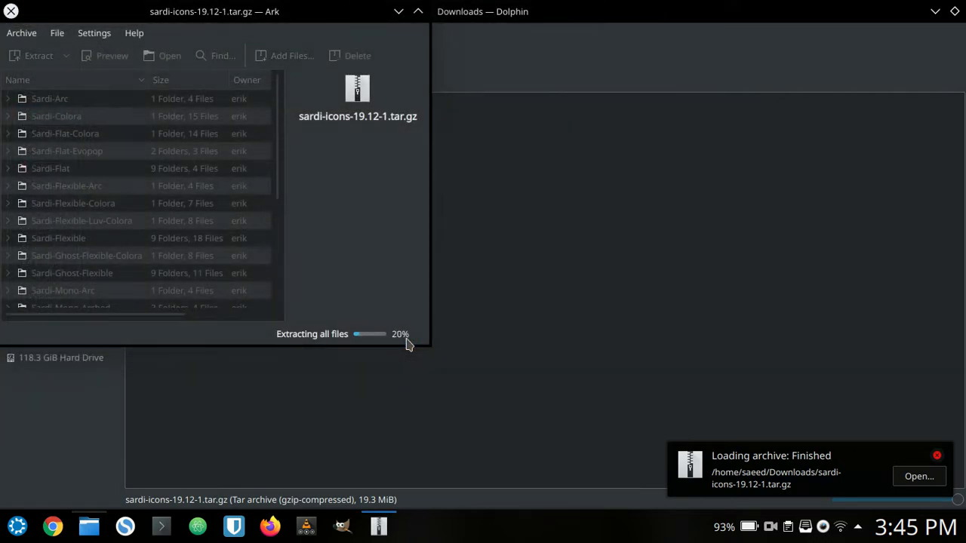
{"action": "left_click", "coordinate": [10, 11]}
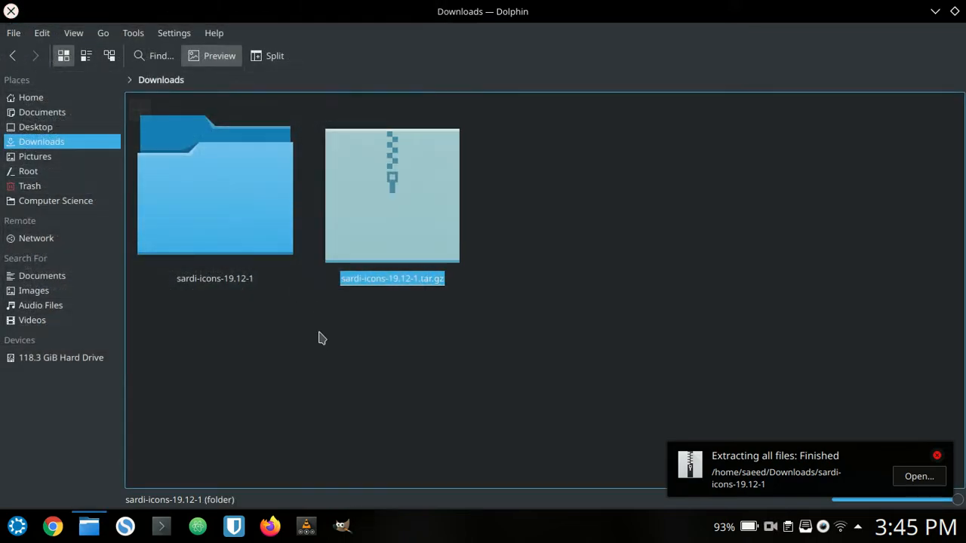
Step: Move the sardi-icons-19.12-1.tar.gz archive to the trash and open the extracted sardi-icons-19.12-1 folder
{"action": "left_click", "coordinate": [375, 219]}
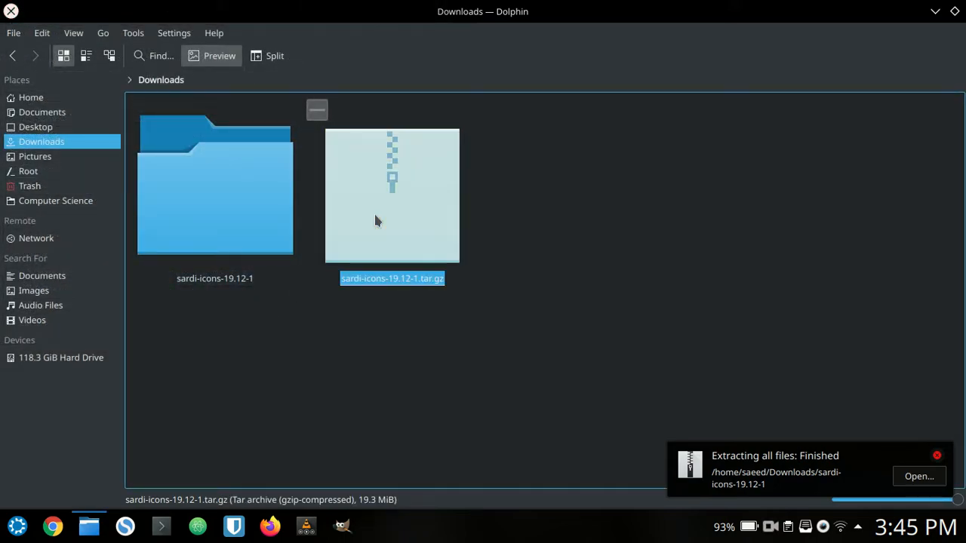
{"action": "key", "text": "Delete"}
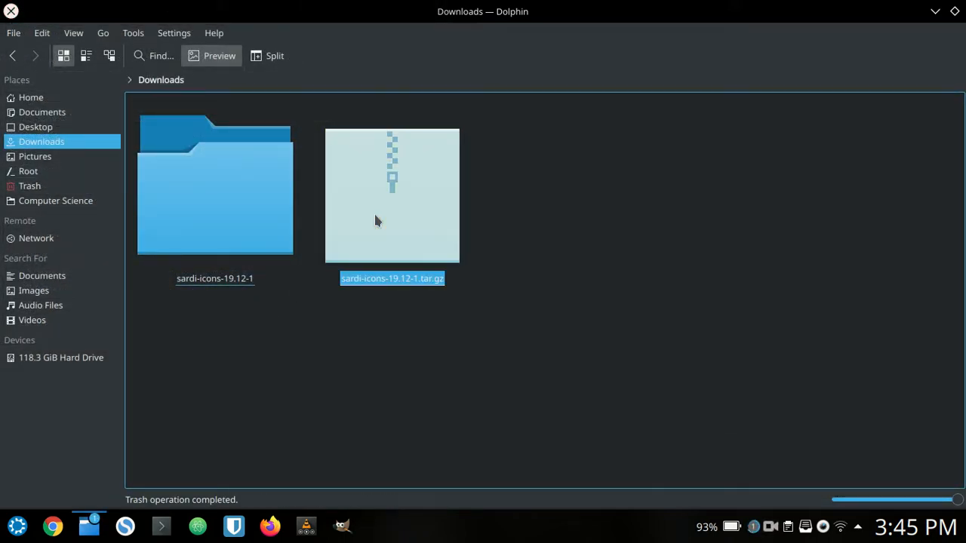
{"action": "double_click", "coordinate": [272, 240]}
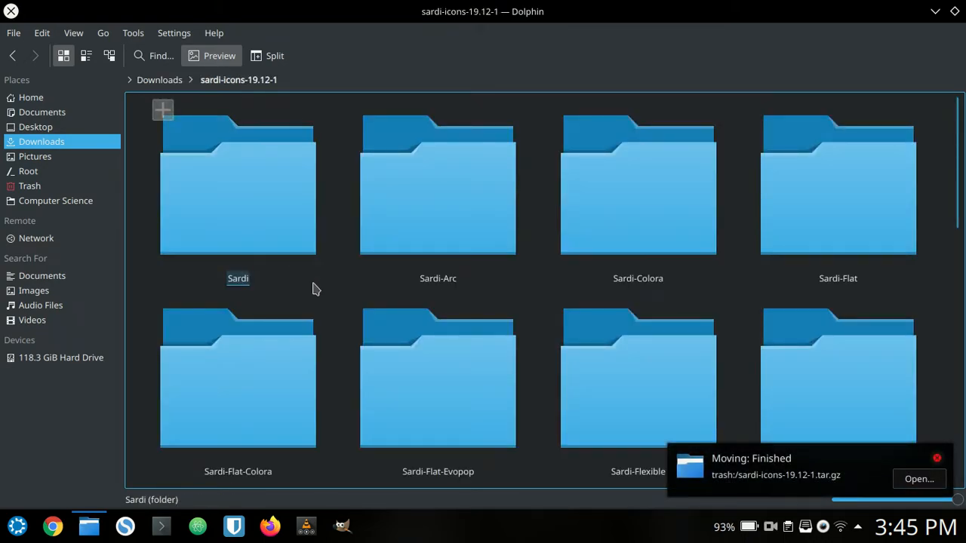
Step: Look through the extracted Sardi theme folders, including Sardi-Mono-Arc and its places folder, and return to the Home folder
{"action": "scroll", "coordinate": [353, 307], "scroll_direction": "down", "scroll_amount": 5}
{"action": "scroll", "coordinate": [353, 307], "scroll_direction": "up", "scroll_amount": 2}
{"action": "scroll", "coordinate": [353, 307], "scroll_direction": "down", "scroll_amount": 2}
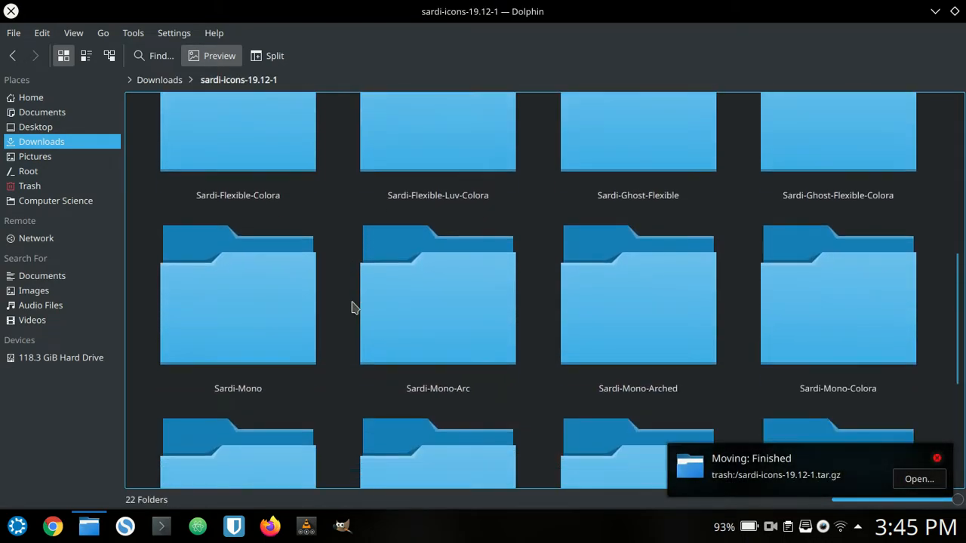
{"action": "double_click", "coordinate": [399, 302]}
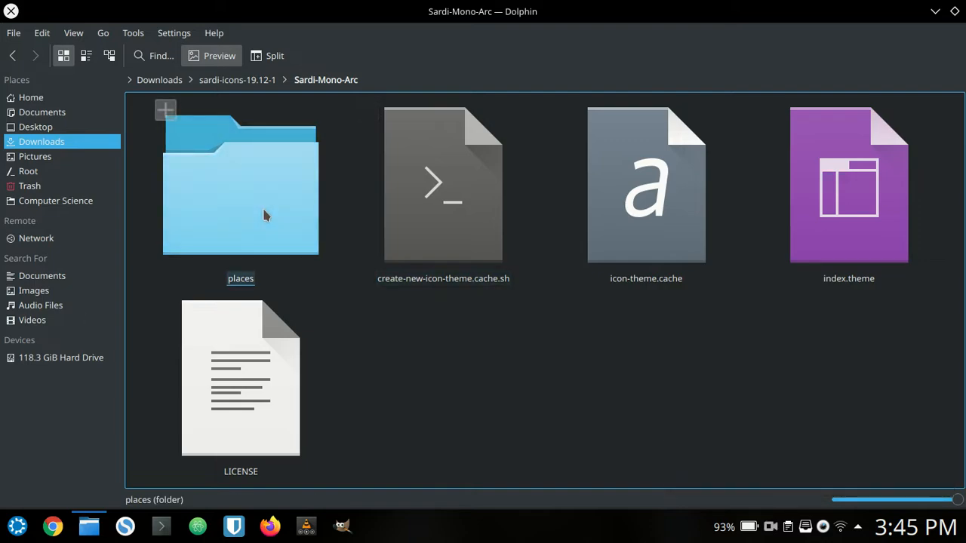
{"action": "double_click", "coordinate": [263, 215]}
{"action": "left_click", "coordinate": [14, 56]}
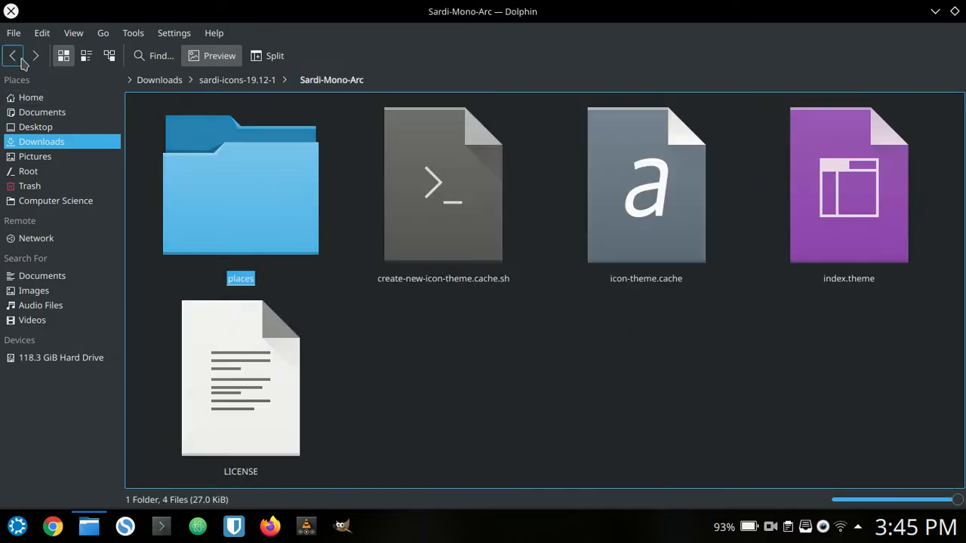
{"action": "left_click", "coordinate": [20, 61]}
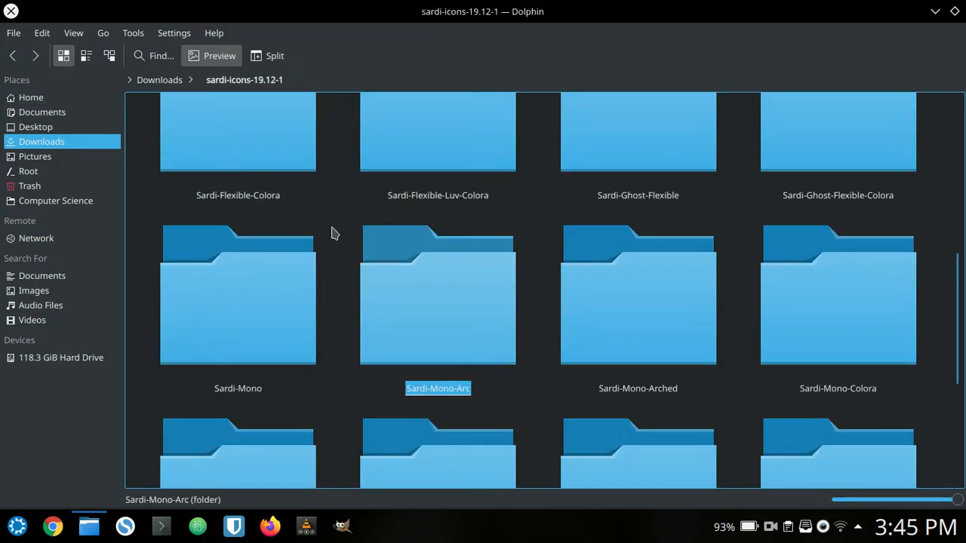
{"action": "scroll", "coordinate": [334, 233], "scroll_direction": "up", "scroll_amount": 5}
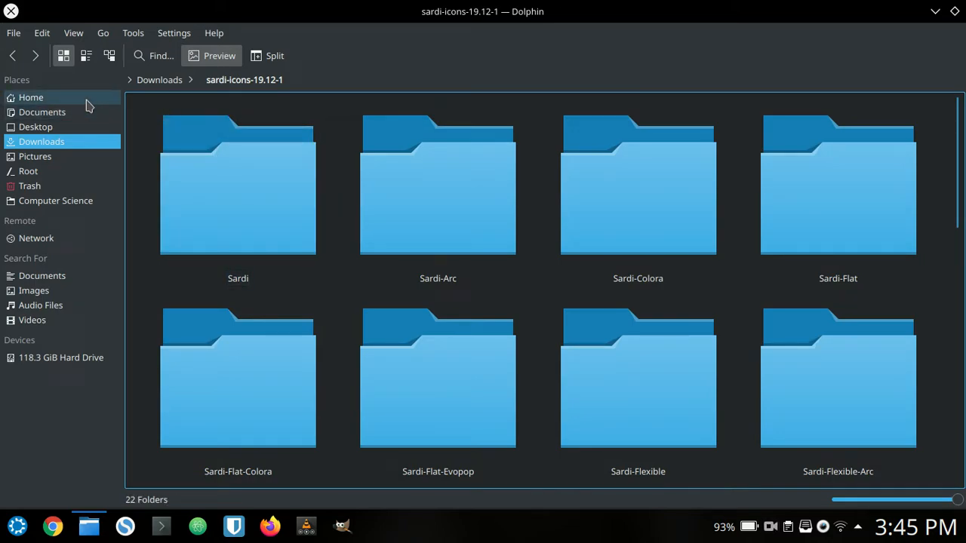
{"action": "left_click", "coordinate": [86, 105]}
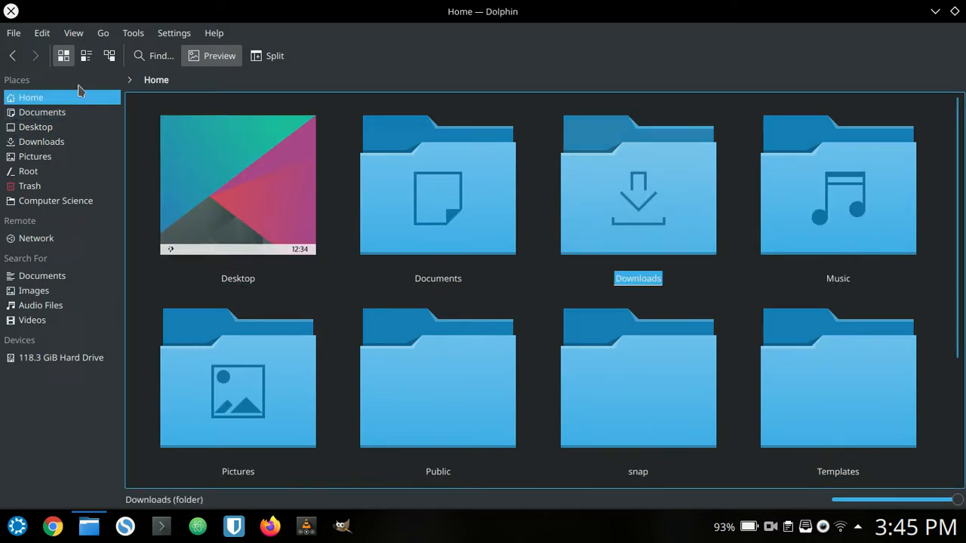
Step: Close the file manager and read where_to_install.txt on the desktop for the icon folder locations
{"action": "left_click", "coordinate": [10, 11]}
{"action": "left_click", "coordinate": [655, 29]}
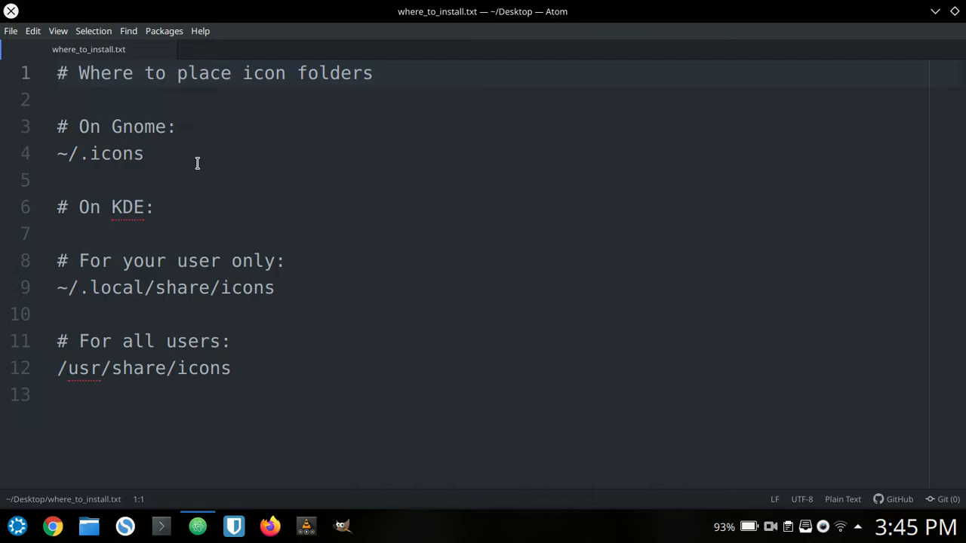
{"action": "left_click", "coordinate": [197, 156]}
Step: Switch back to Dolphin and show the hidden folders in the Home directory
{"action": "left_click", "coordinate": [90, 526]}
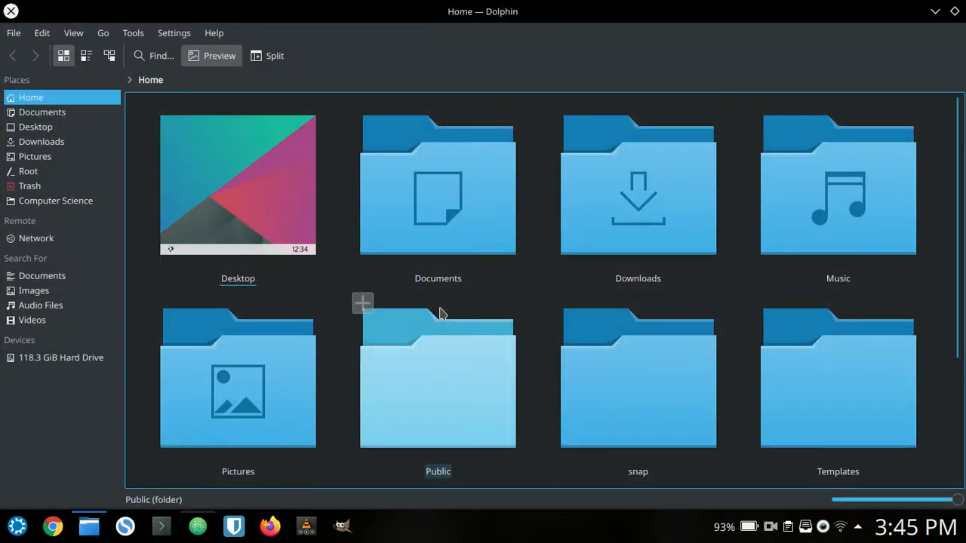
{"action": "key", "text": "ctrl+h"}
{"action": "scroll", "coordinate": [551, 307], "scroll_direction": "down", "scroll_amount": 1}
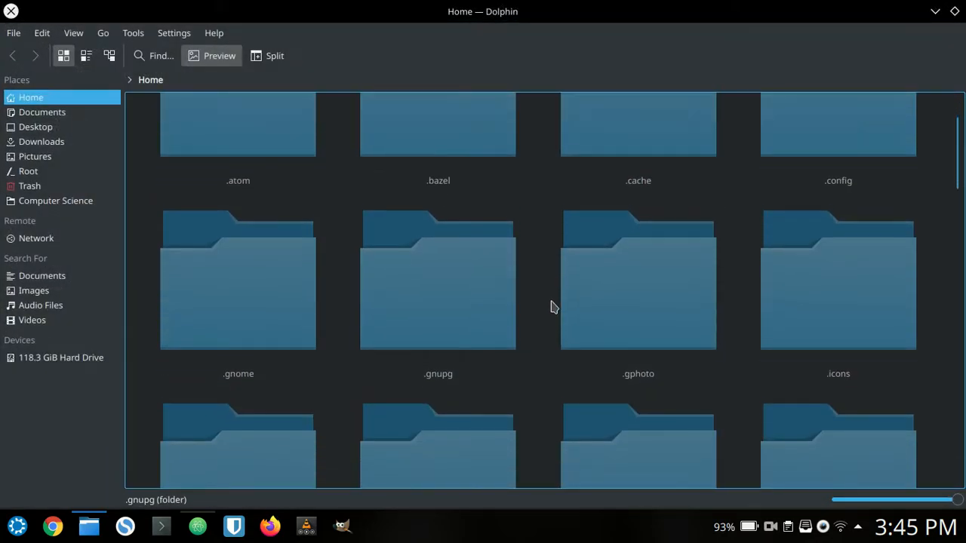
Step: Look inside the hidden .icons folder, return to Home, and check the KDE user-only path in where_to_install.txt in Atom
{"action": "left_click", "coordinate": [782, 306]}
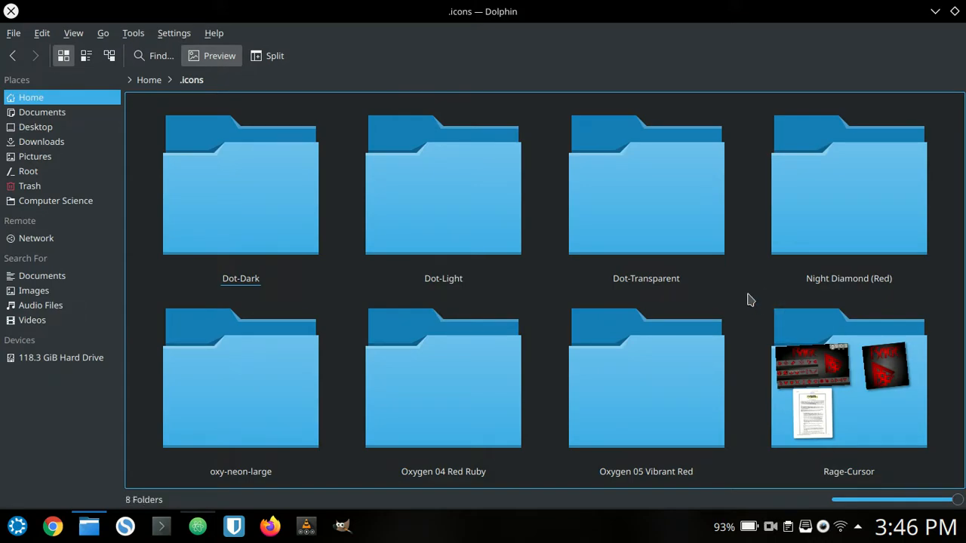
{"action": "key", "text": "BackSpace"}
{"action": "key", "text": "alt+Tab"}
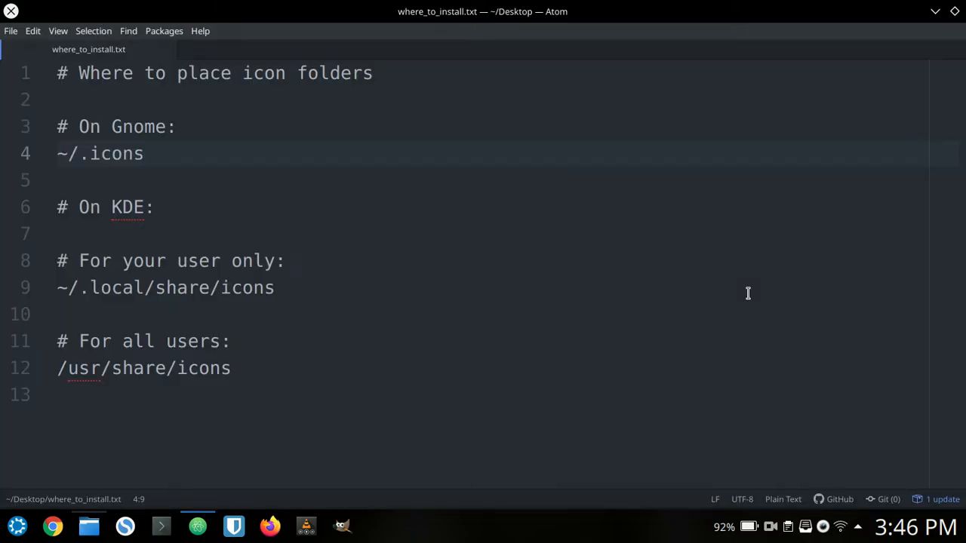
{"action": "left_click", "coordinate": [163, 226]}
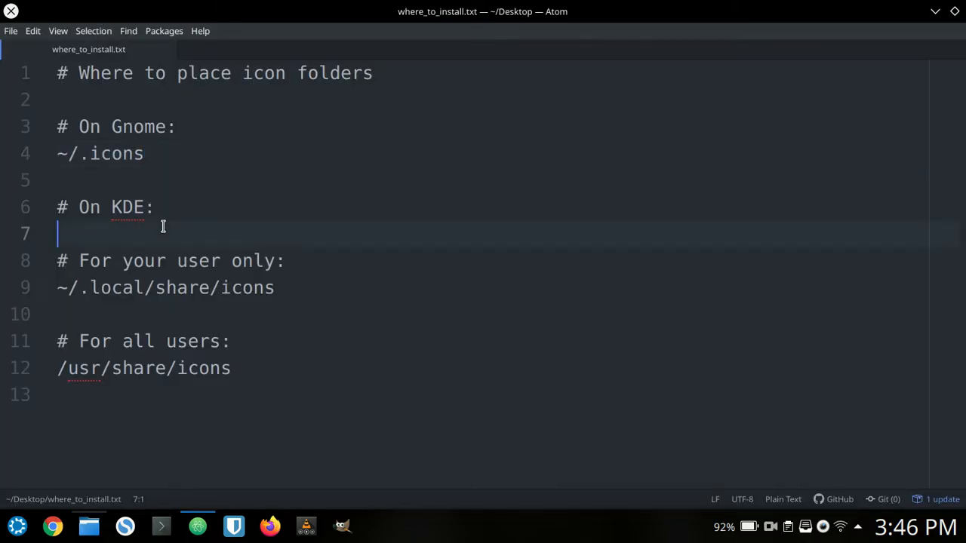
{"action": "left_click", "coordinate": [289, 292]}
Step: Switch back to Dolphin, open ~/.local/share/icons from the Home folder and look through its icon themes
{"action": "key", "text": "alt+Tab"}
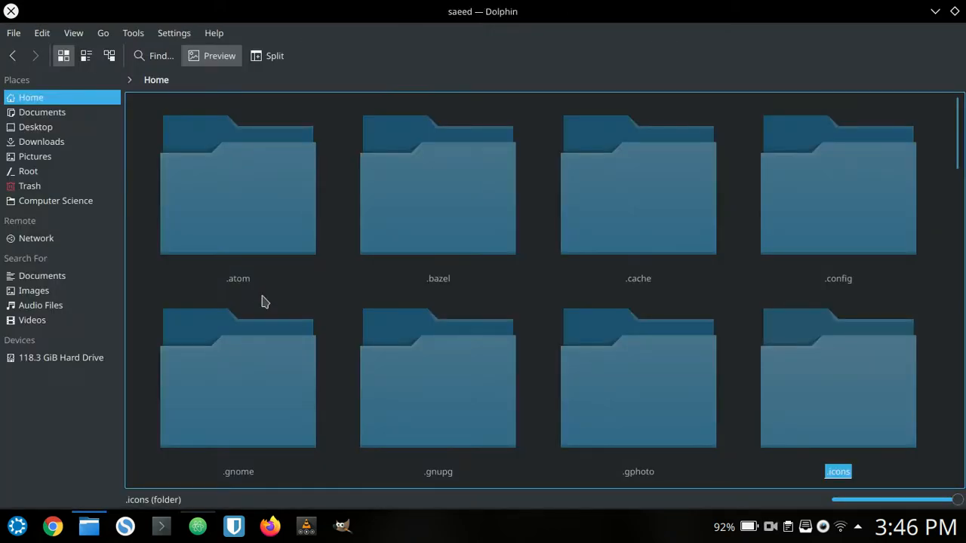
{"action": "left_click", "coordinate": [537, 289]}
{"action": "type", "text": ".l"}
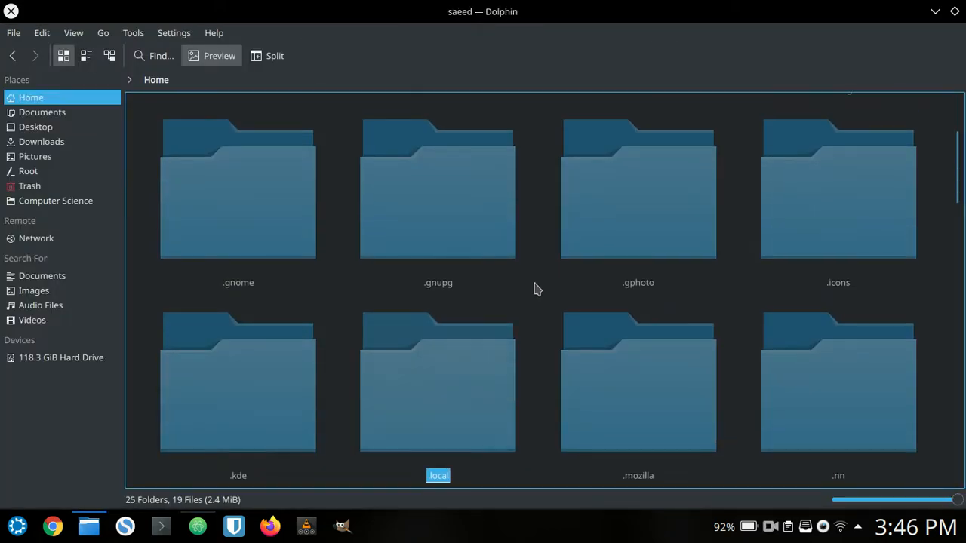
{"action": "key", "text": "Return"}
{"action": "type", "text": "s"}
{"action": "key", "text": "Return"}
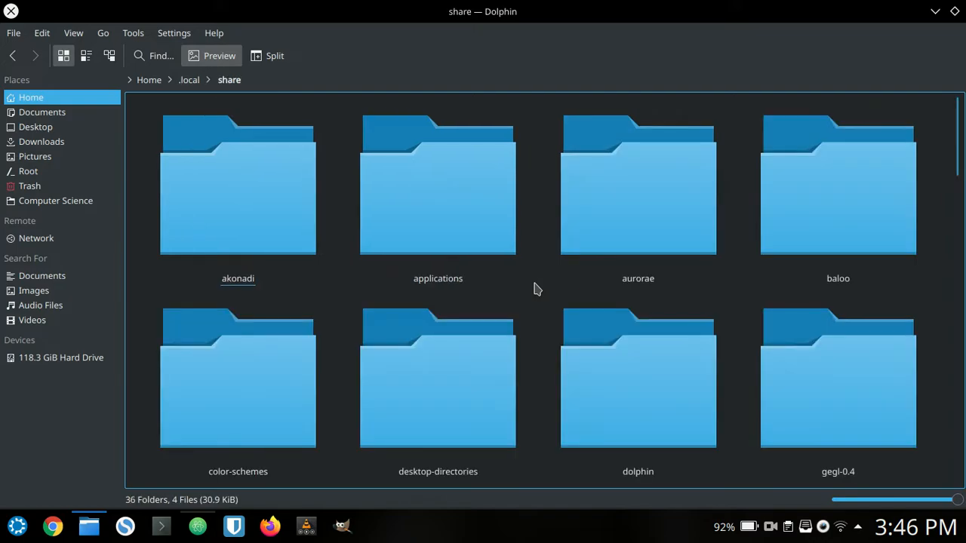
{"action": "type", "text": "i"}
{"action": "key", "text": "Return"}
{"action": "scroll", "coordinate": [537, 289], "scroll_direction": "down", "scroll_amount": 10}
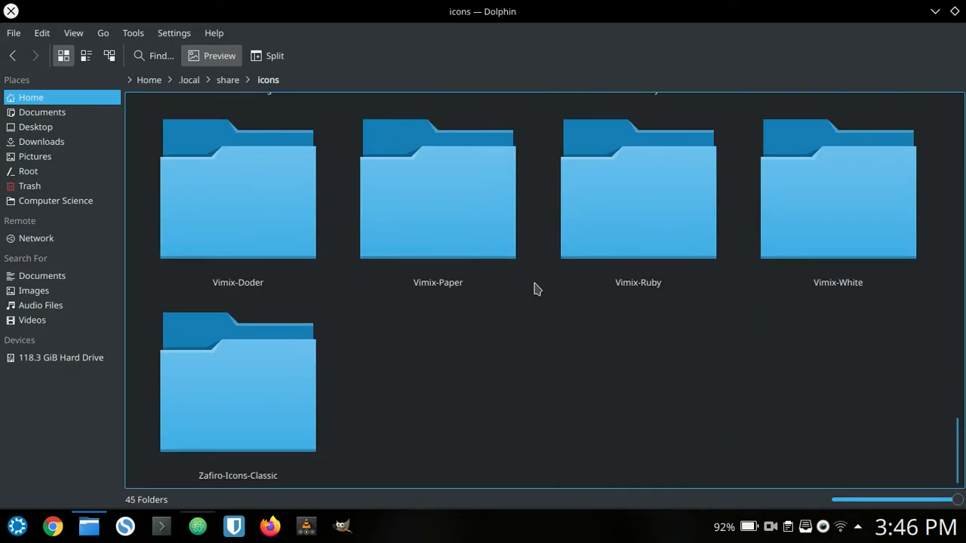
Step: Switch to where_to_install.txt in Atom and highlight the all-users path /usr/share/icons
{"action": "key", "text": "alt+Tab"}
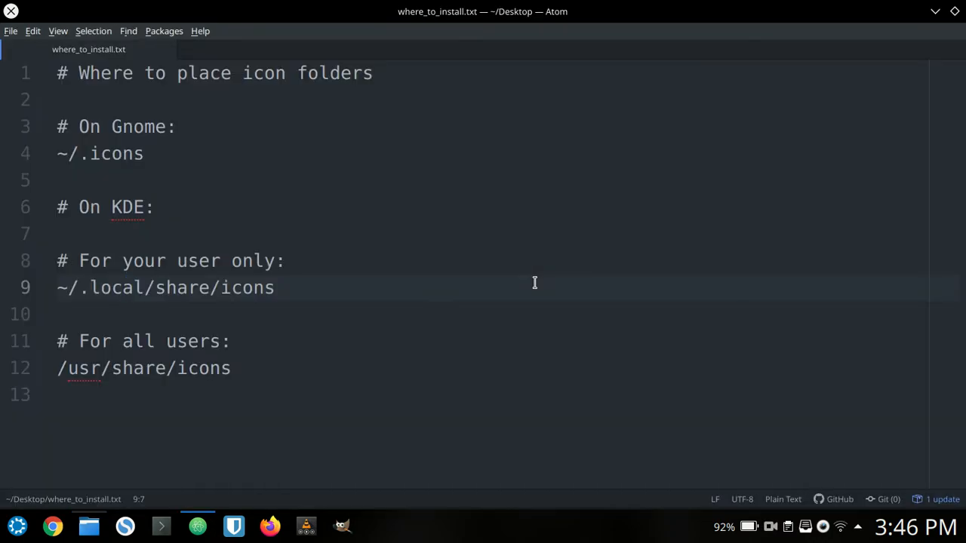
{"action": "left_click", "coordinate": [255, 368]}
{"action": "key", "text": "shift+Home"}
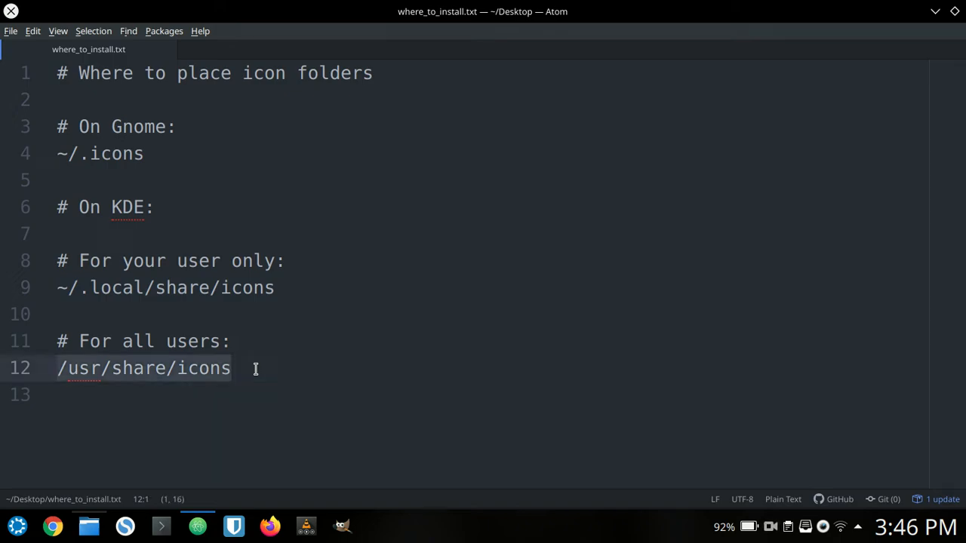
Step: Return to Dolphin, open /usr/share/icons from the root directory and view the last theme folders
{"action": "key", "text": "alt+Tab"}
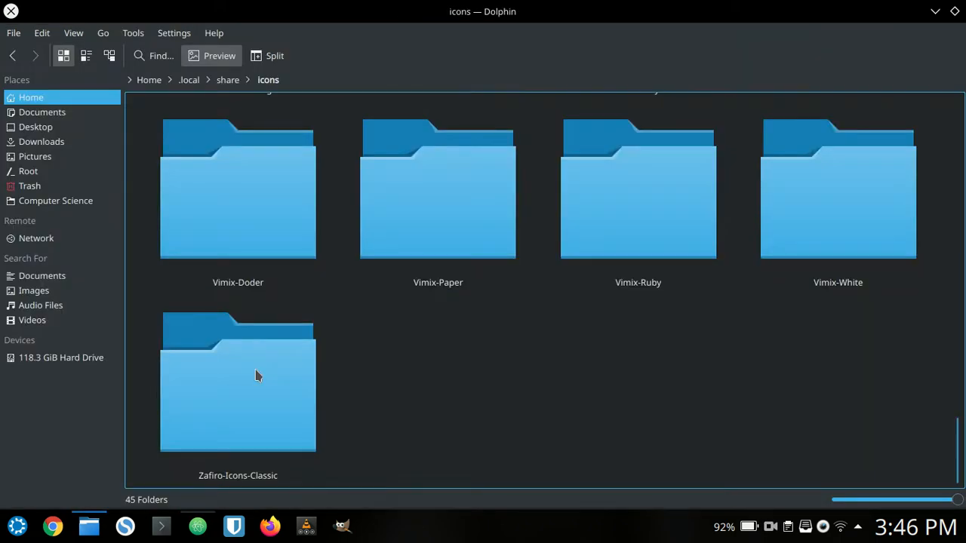
{"action": "left_click", "coordinate": [79, 106]}
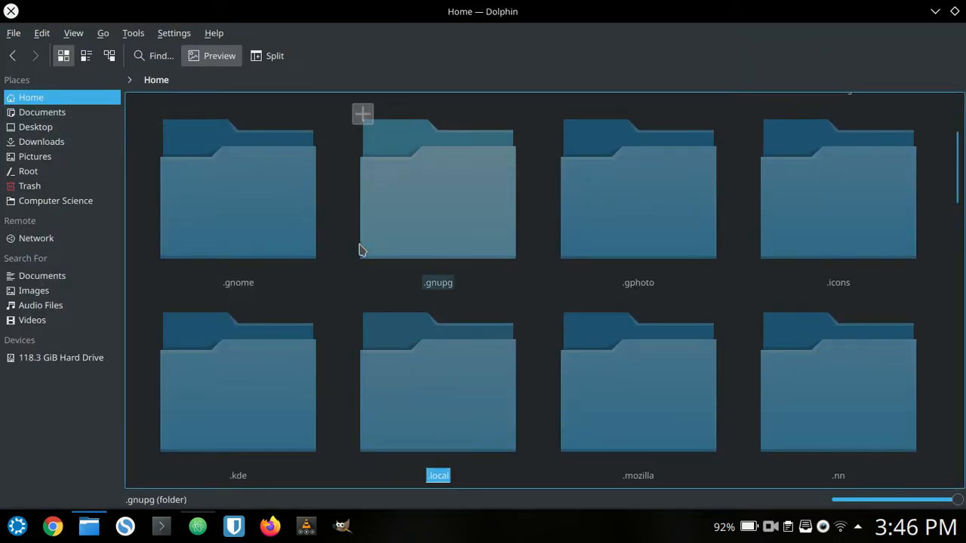
{"action": "key", "text": "alt+Up"}
{"action": "key", "text": "alt+Up"}
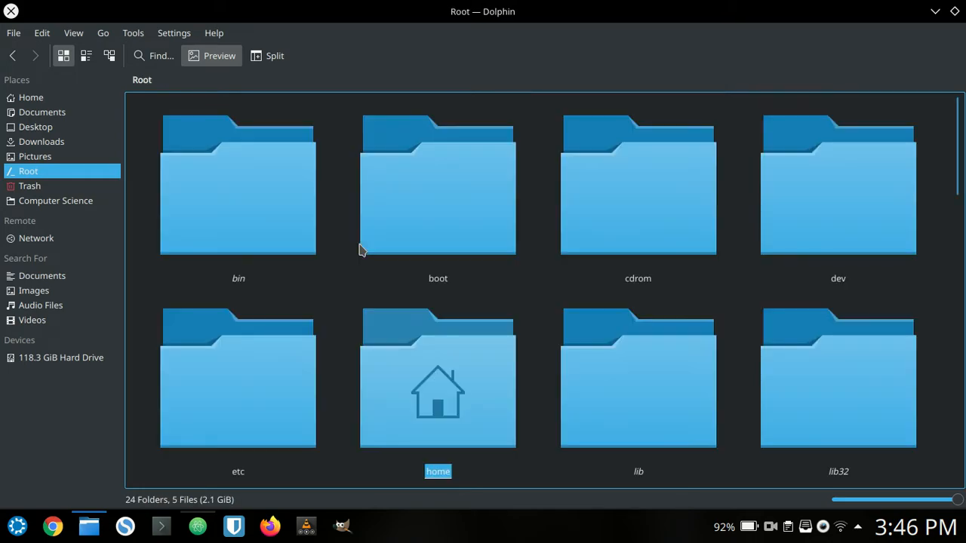
{"action": "type", "text": "usr"}
{"action": "key", "text": "Return"}
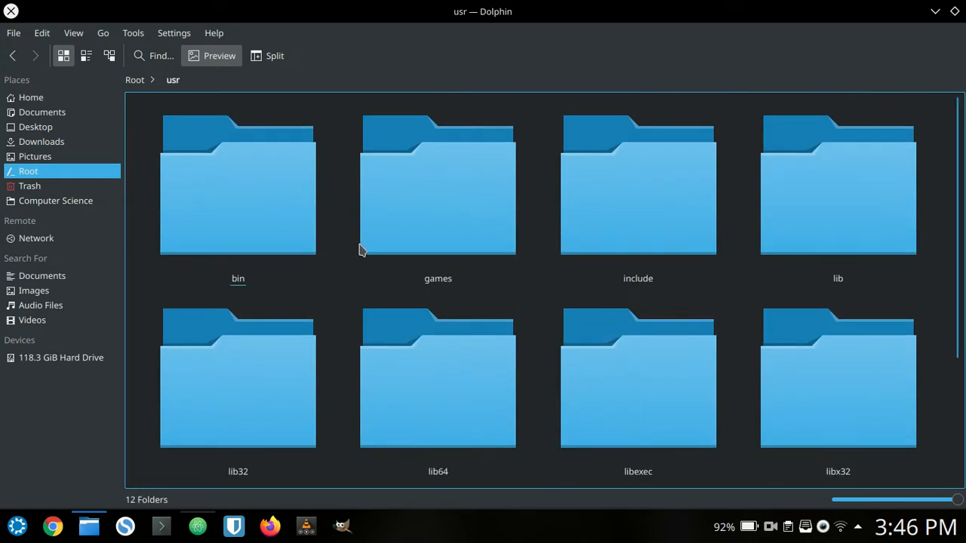
{"action": "type", "text": "sh"}
{"action": "key", "text": "Return"}
{"action": "type", "text": "ico"}
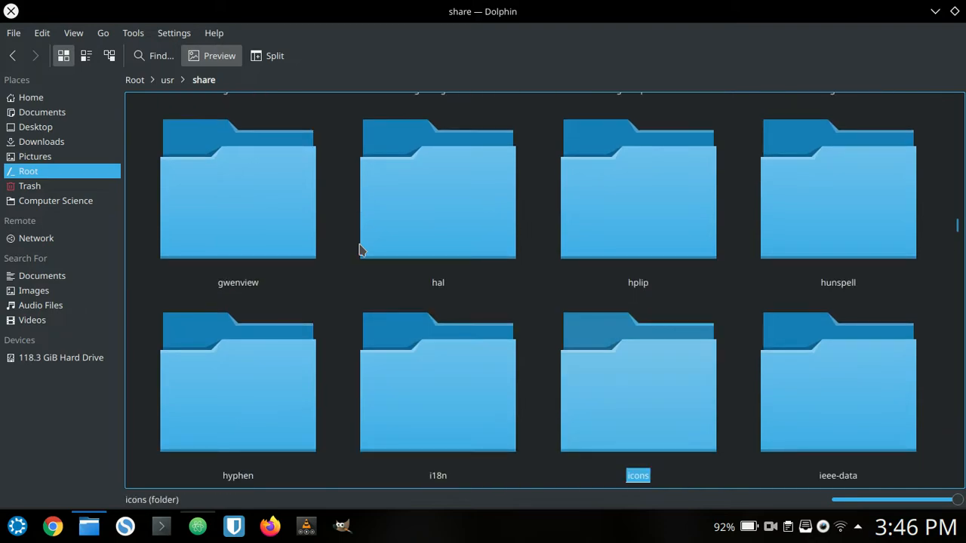
{"action": "key", "text": "Return"}
{"action": "key", "text": "End"}
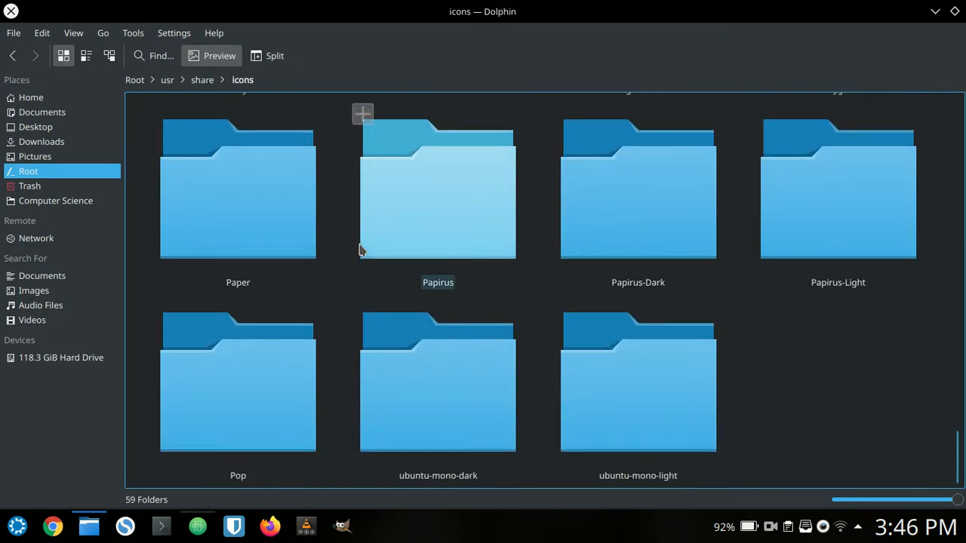
Step: Compare the two KDE locations in where_to_install.txt in Atom, highlighting /usr/share/icons and ~/.local/share/icons
{"action": "key", "text": "alt+Tab"}
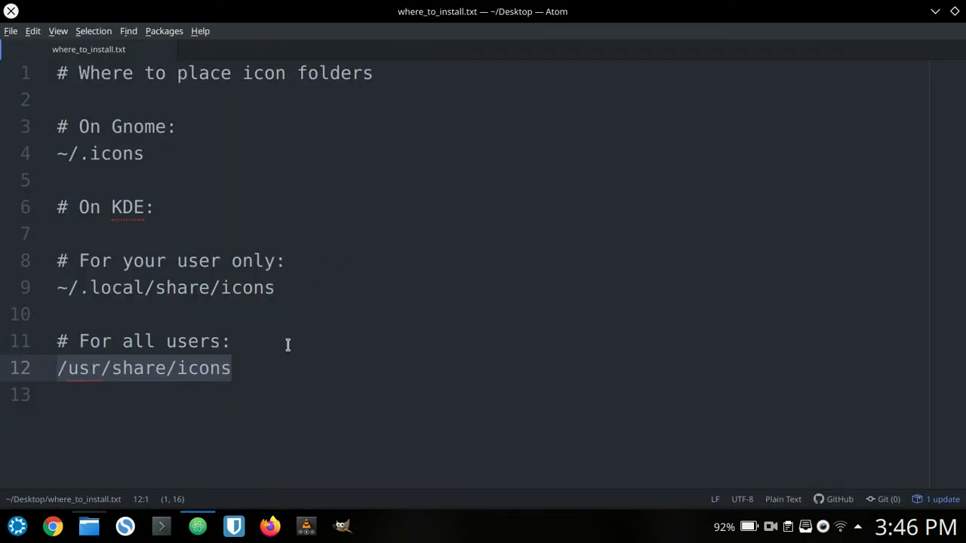
{"action": "left_click", "coordinate": [254, 380]}
{"action": "key", "text": "shift+Home"}
{"action": "left_click", "coordinate": [295, 292]}
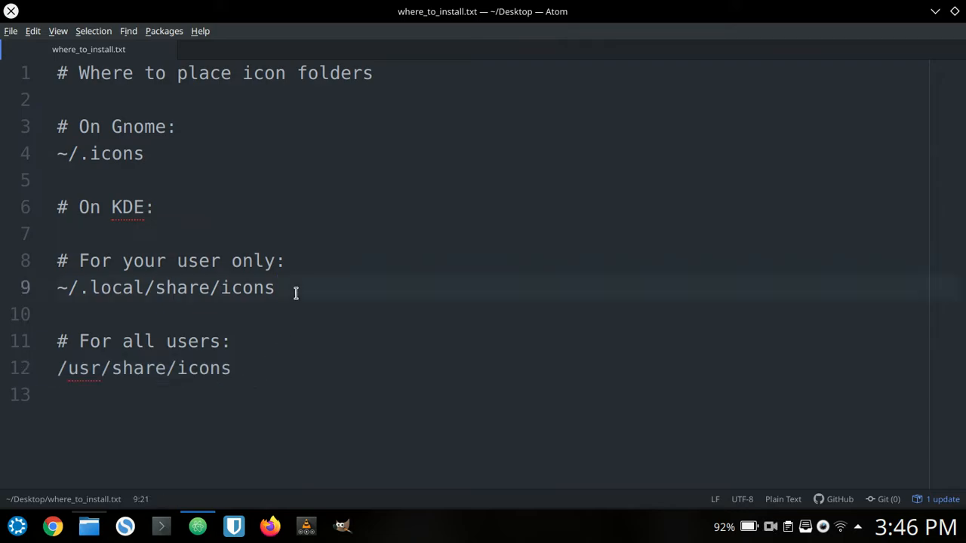
{"action": "key", "text": "shift+Home"}
Step: Switch to Dolphin and navigate from Home to the user-only icon folder ~/.local/share/icons
{"action": "key", "text": "alt+Tab"}
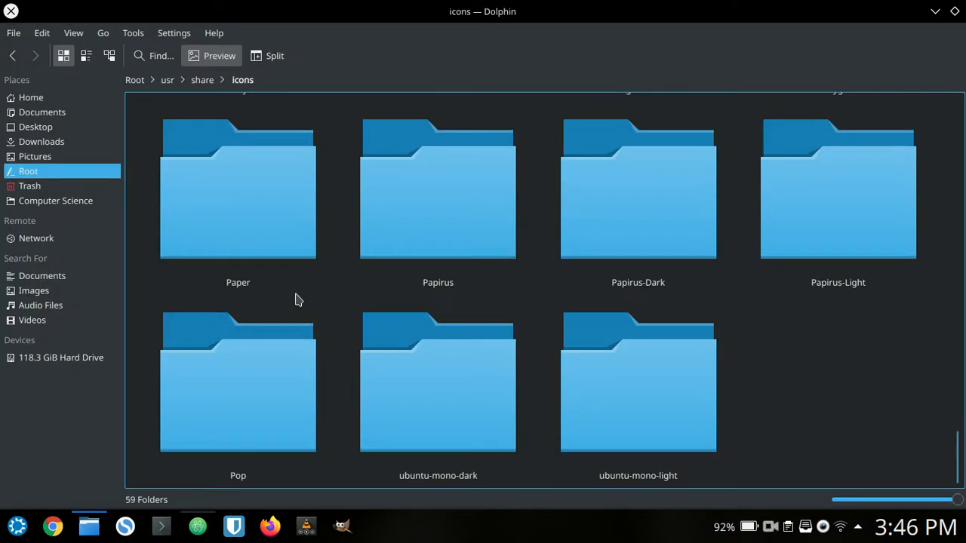
{"action": "left_click", "coordinate": [30, 97]}
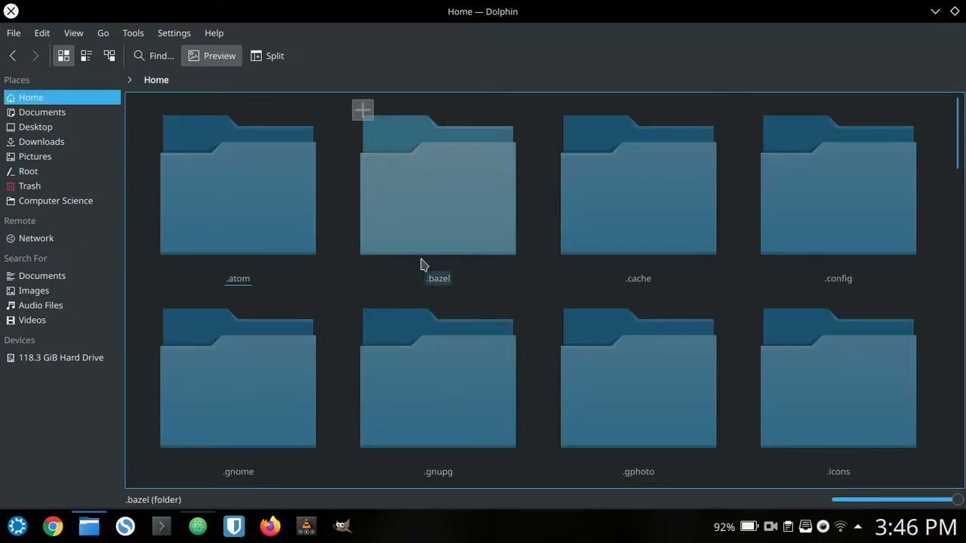
{"action": "type", "text": ".l"}
{"action": "key", "text": "Return"}
{"action": "type", "text": "s"}
{"action": "key", "text": "Return"}
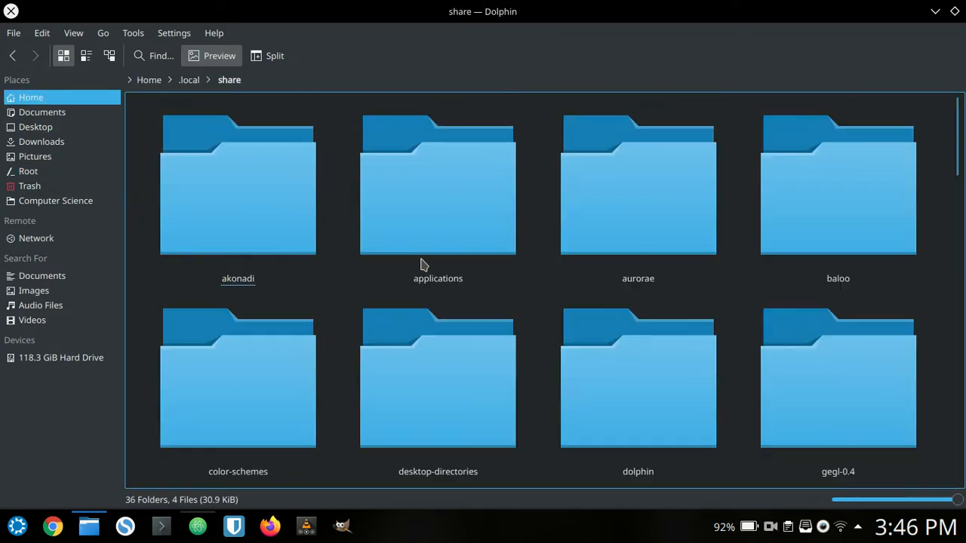
{"action": "type", "text": "i"}
{"action": "key", "text": "Return"}
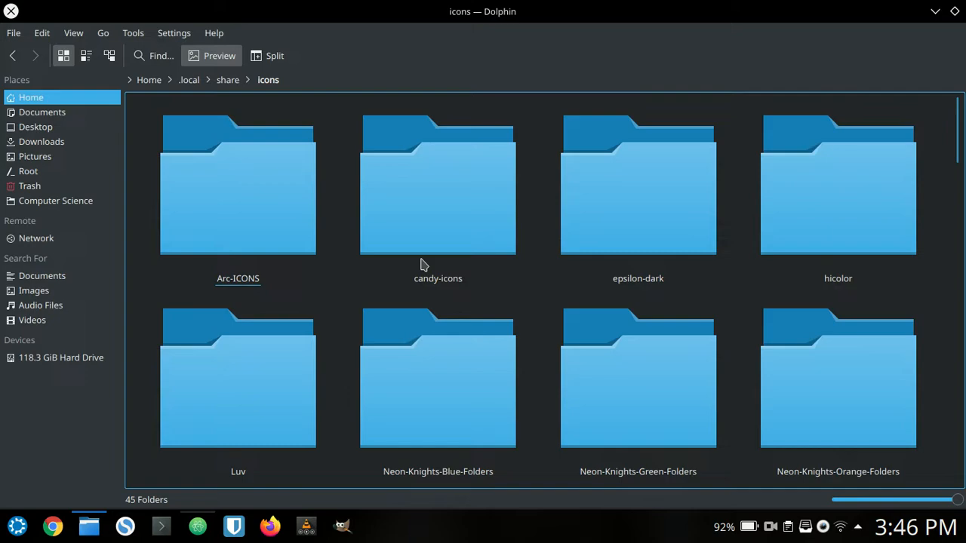
Step: Split the file view and open Downloads/sardi-icons-19.12-1 in the second pane
{"action": "left_click", "coordinate": [275, 56]}
{"action": "left_click", "coordinate": [62, 144]}
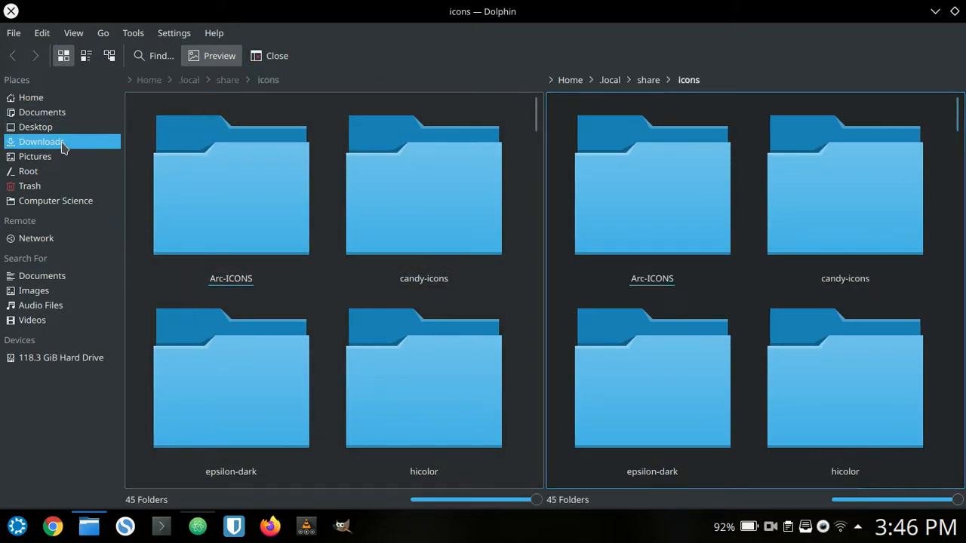
{"action": "left_click", "coordinate": [633, 216]}
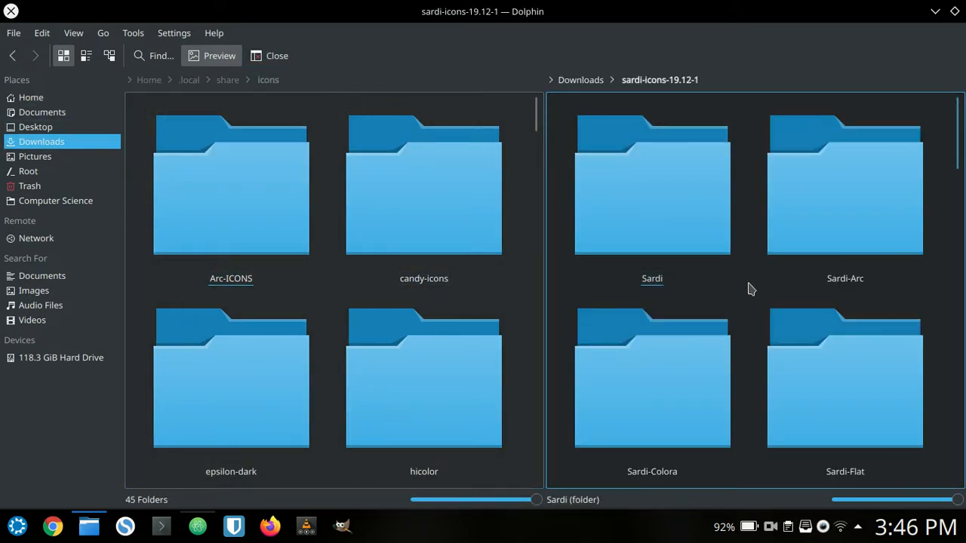
Step: Move all Sardi theme folders from sardi-icons-19.12-1 into ~/.local/share/icons
{"action": "key", "text": "ctrl+a"}
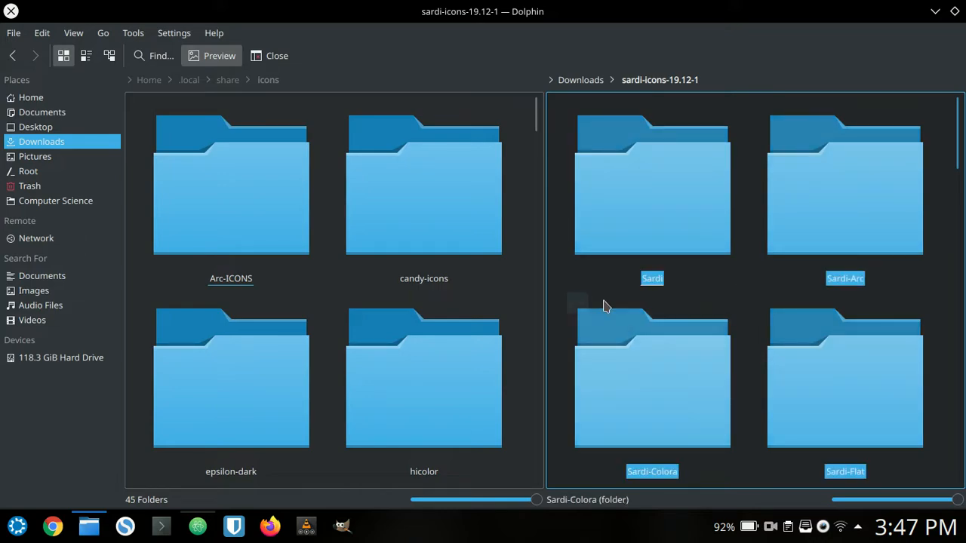
{"action": "scroll", "coordinate": [429, 316], "scroll_direction": "down", "scroll_amount": 15}
{"action": "left_click_drag", "start_coordinate": [673, 201], "coordinate": [417, 354]}
{"action": "left_click", "coordinate": [434, 362]}
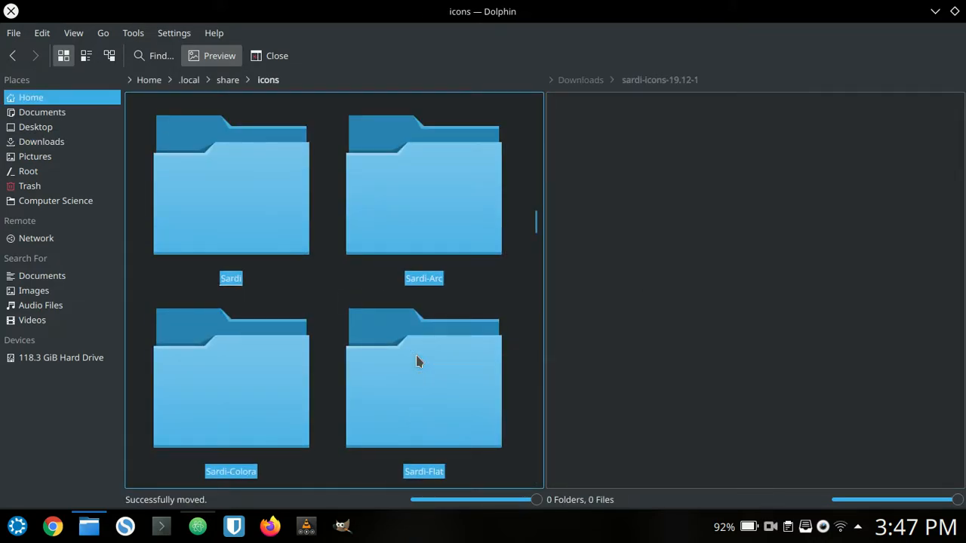
Step: Close the emptied sardi-icons-19.12-1 pane, and exit both Dolphin and Atom
{"action": "left_click", "coordinate": [669, 312]}
{"action": "left_click", "coordinate": [277, 56]}
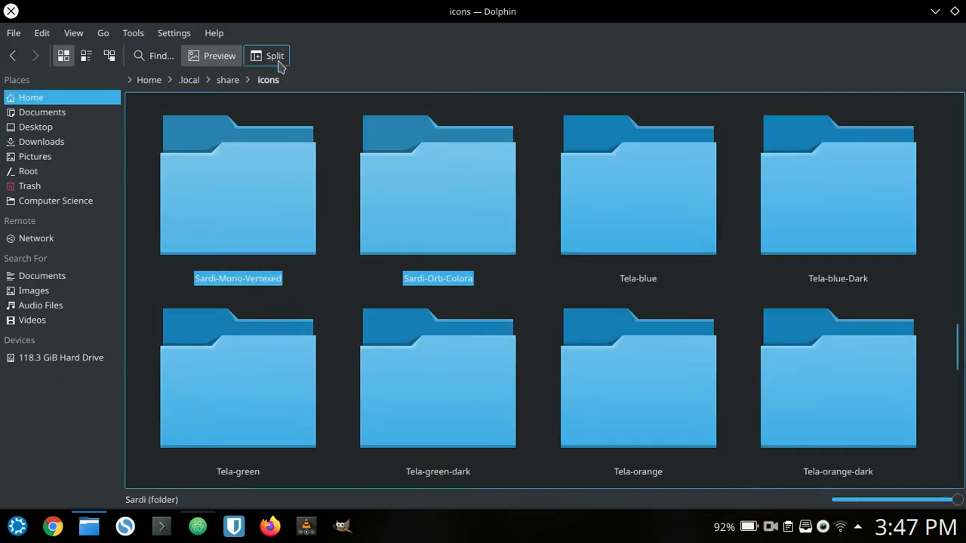
{"action": "left_click", "coordinate": [9, 9]}
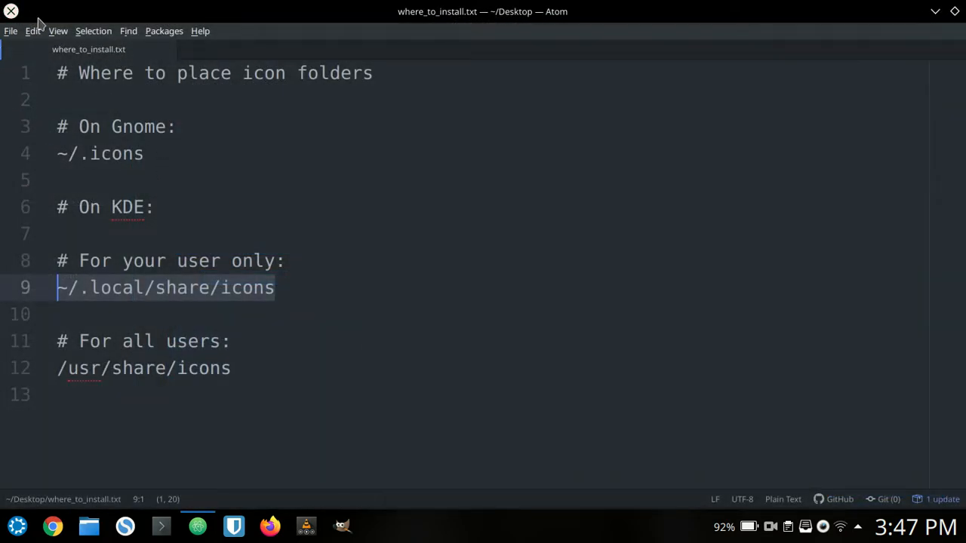
{"action": "left_click", "coordinate": [10, 10]}
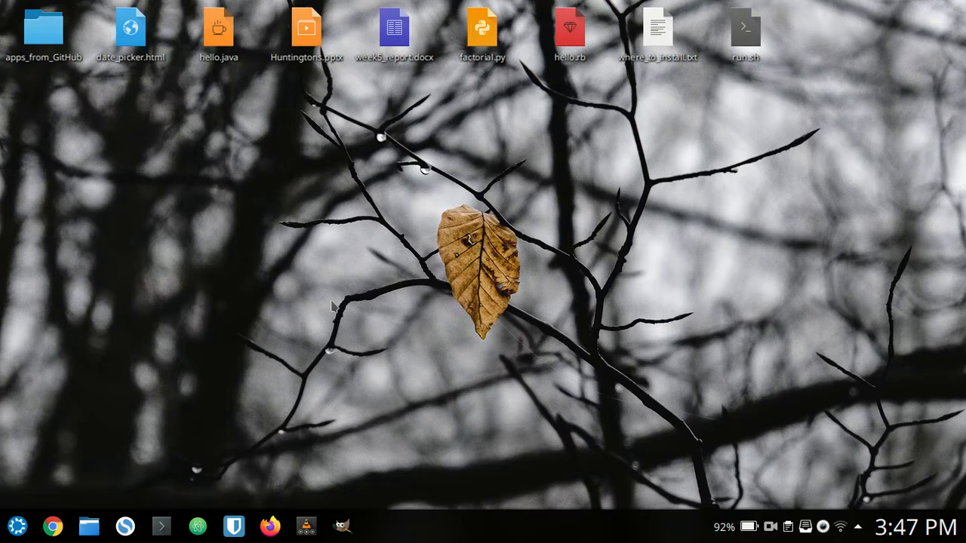
Step: Open the Icons settings in System Settings and apply the Sardi icon theme
{"action": "left_click", "coordinate": [17, 527]}
{"action": "left_click", "coordinate": [97, 388]}
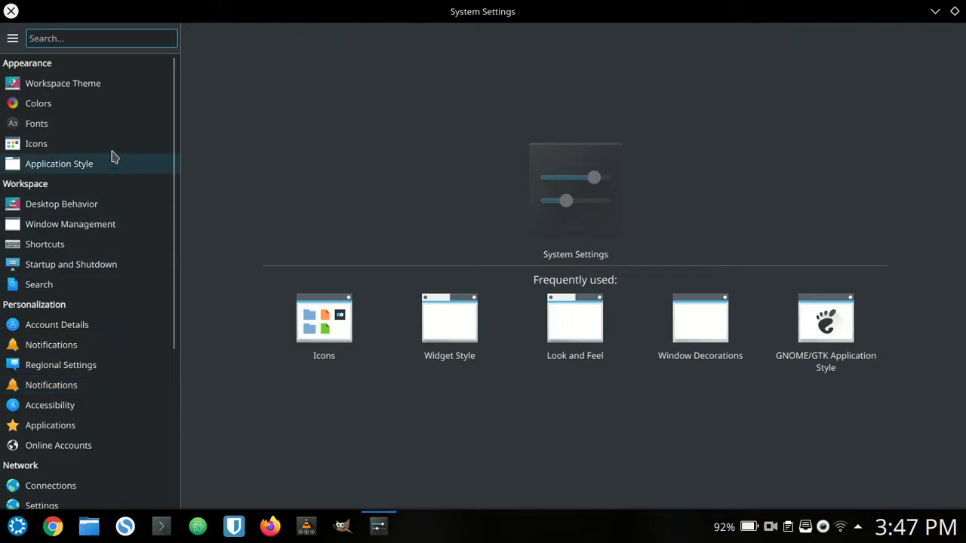
{"action": "left_click", "coordinate": [113, 147]}
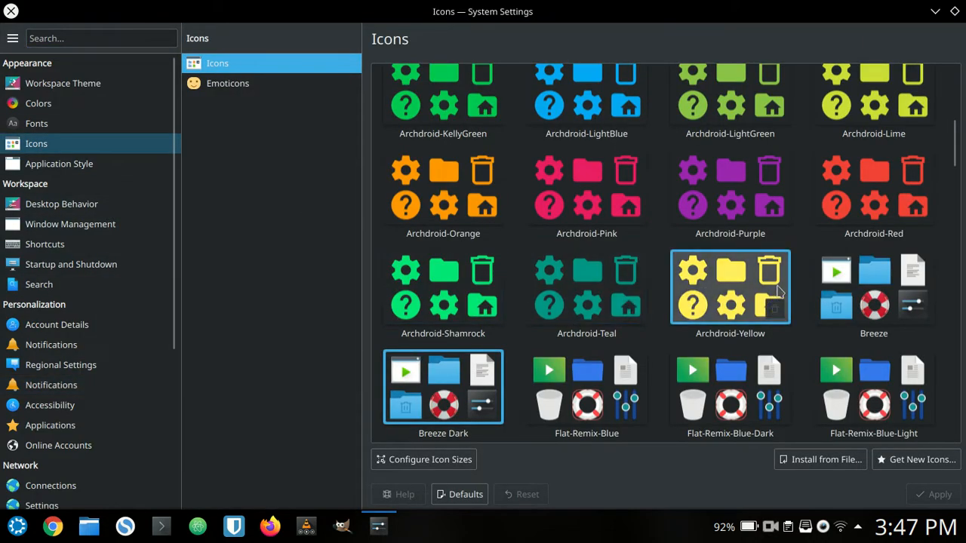
{"action": "left_click_drag", "start_coordinate": [952, 160], "coordinate": [944, 304]}
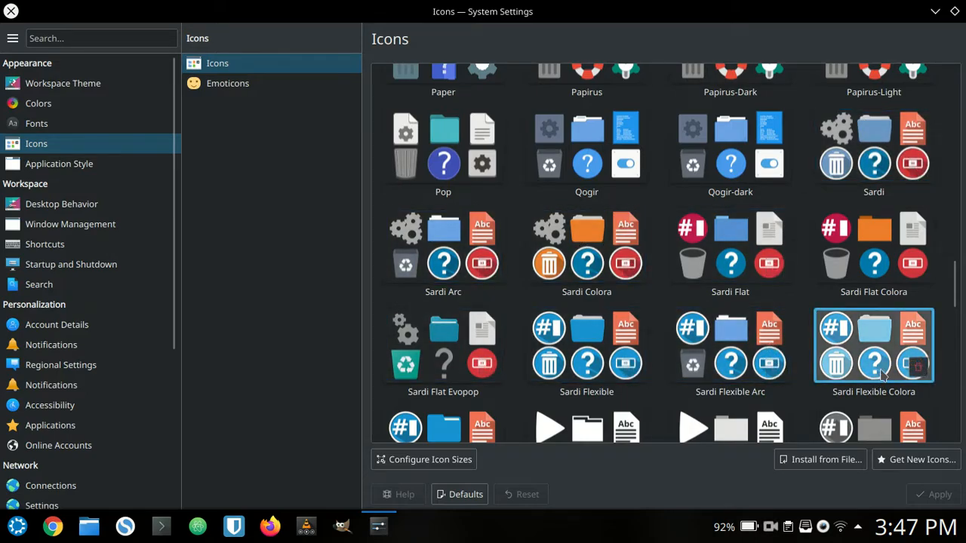
{"action": "left_click", "coordinate": [867, 167]}
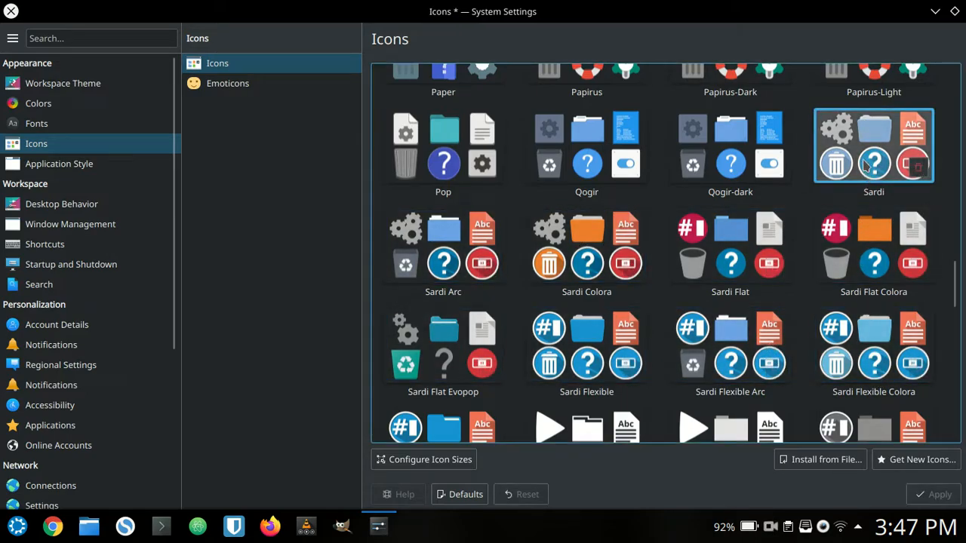
{"action": "left_click", "coordinate": [936, 495]}
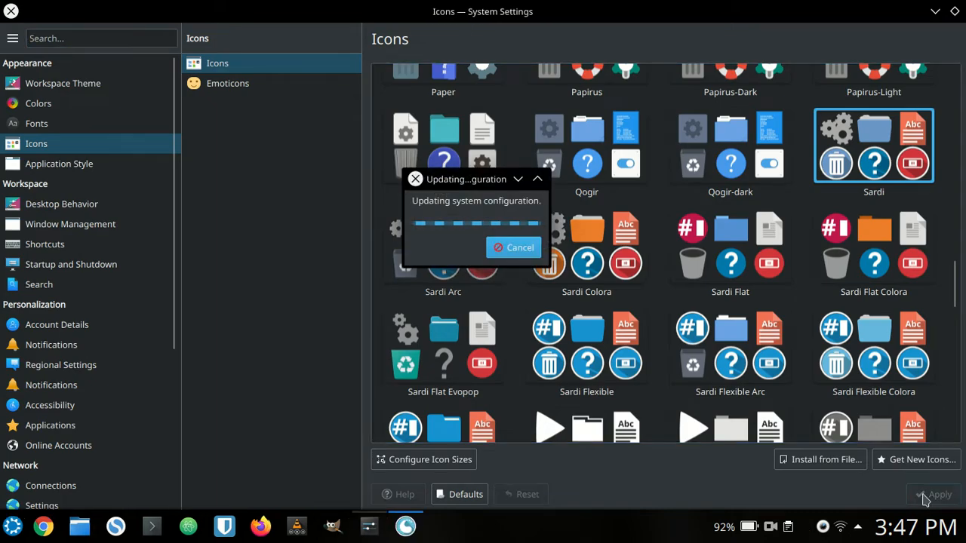
Step: Show the desktop and open the application launcher to examine the Sardi icons
{"action": "key", "text": "super+d"}
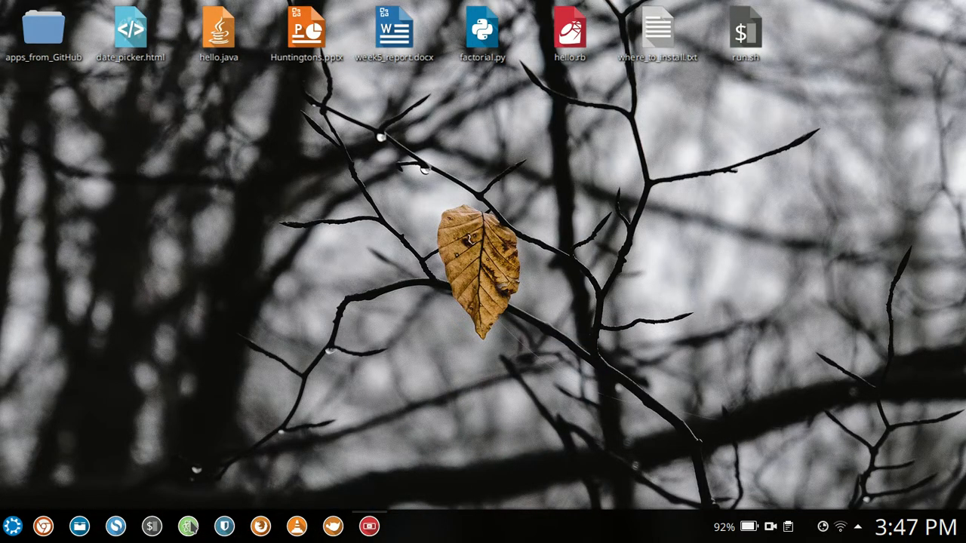
{"action": "left_click", "coordinate": [12, 527]}
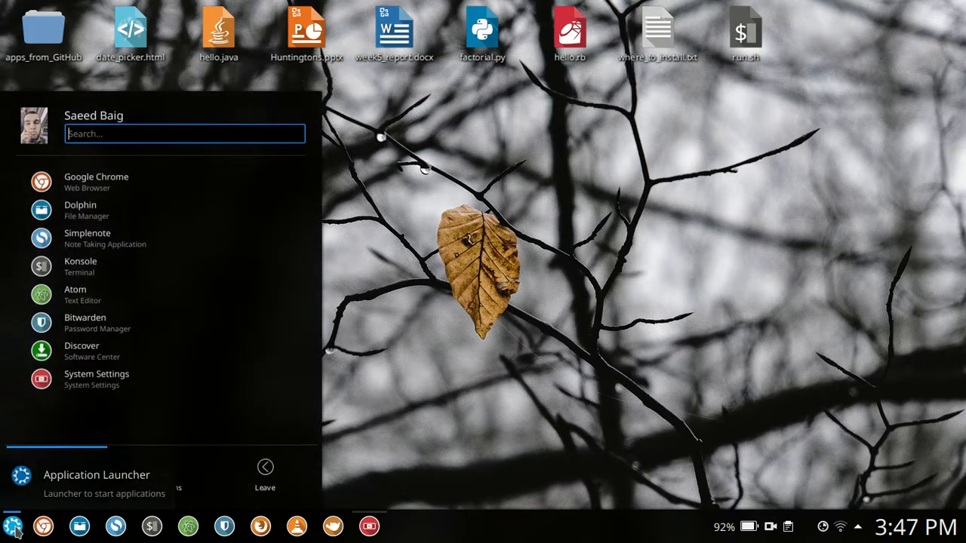
Step: Dismiss the application launcher and examine the Sardi folder icons in Dolphin's Home folder
{"action": "left_click", "coordinate": [496, 299]}
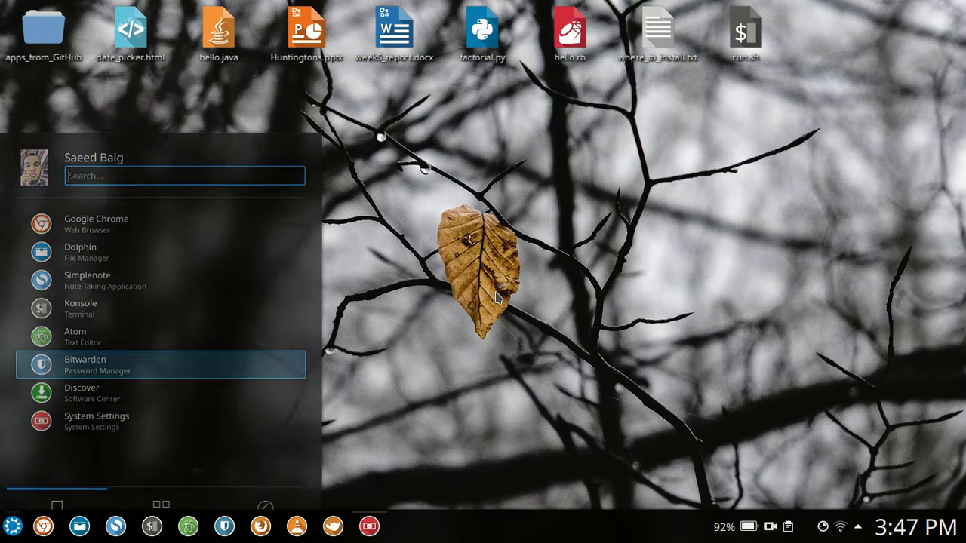
{"action": "left_click", "coordinate": [81, 527]}
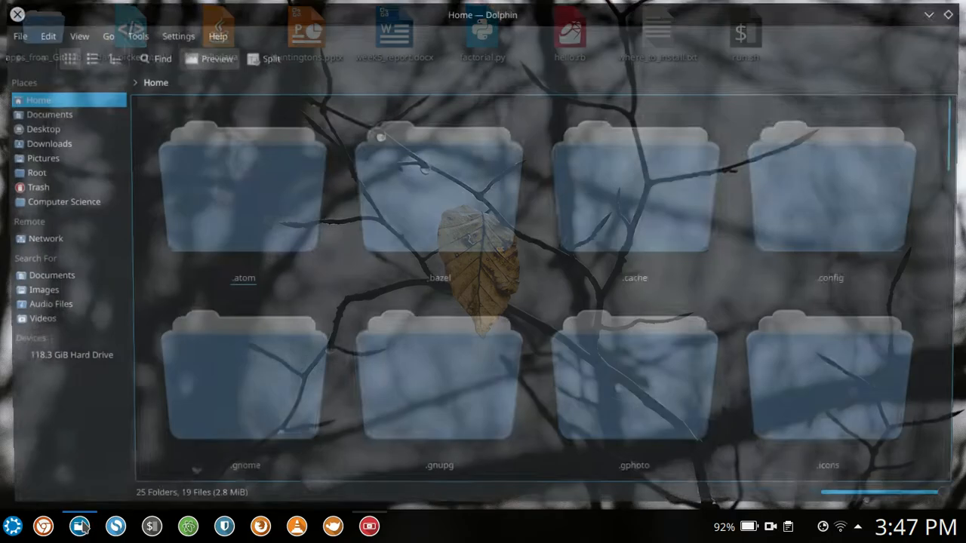
{"action": "scroll", "coordinate": [304, 403], "scroll_direction": "down", "scroll_amount": 5}
{"action": "scroll", "coordinate": [399, 363], "scroll_direction": "down", "scroll_amount": 2}
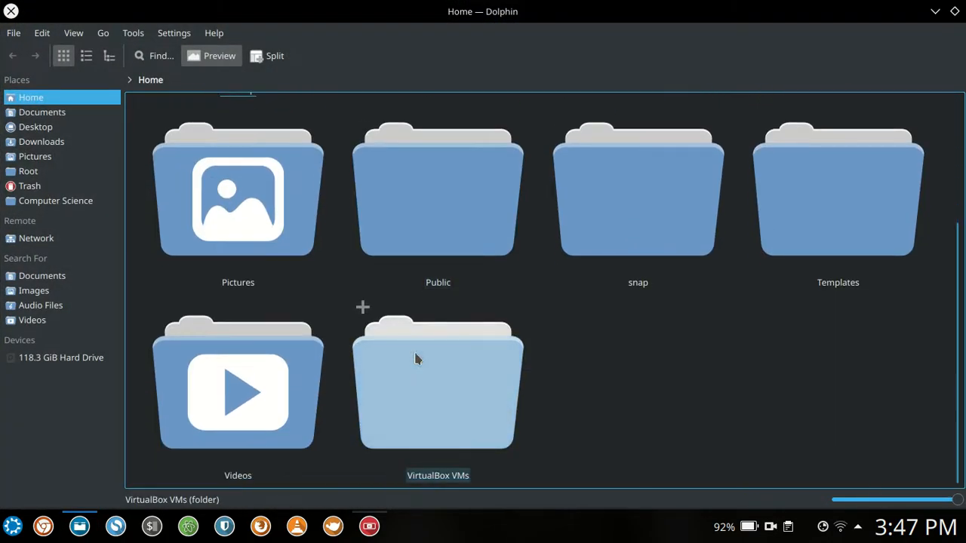
{"action": "scroll", "coordinate": [415, 359], "scroll_direction": "up", "scroll_amount": 2}
{"action": "left_click", "coordinate": [6, 6]}
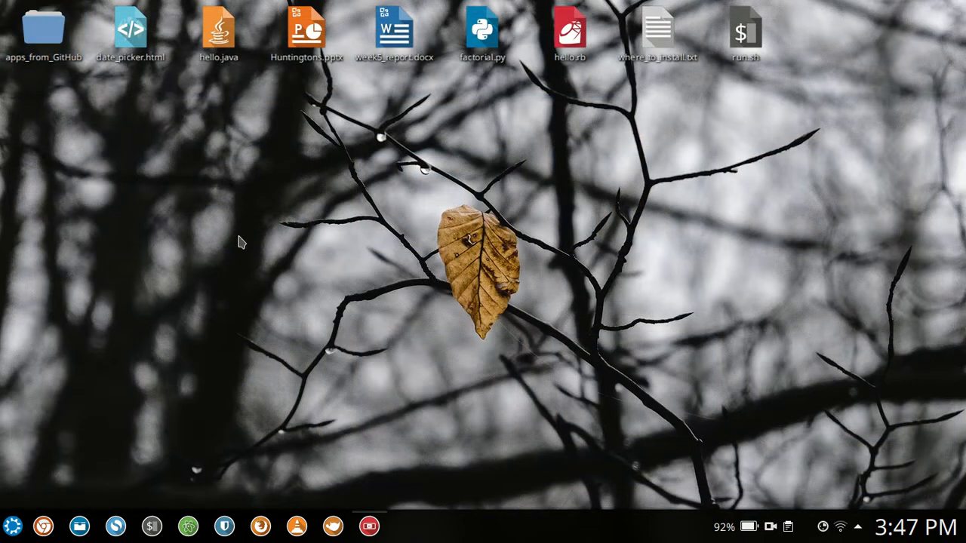
Step: Switch back to the Icons settings in System Settings and apply the Sardi Flat Colora theme
{"action": "key", "text": "alt+Tab"}
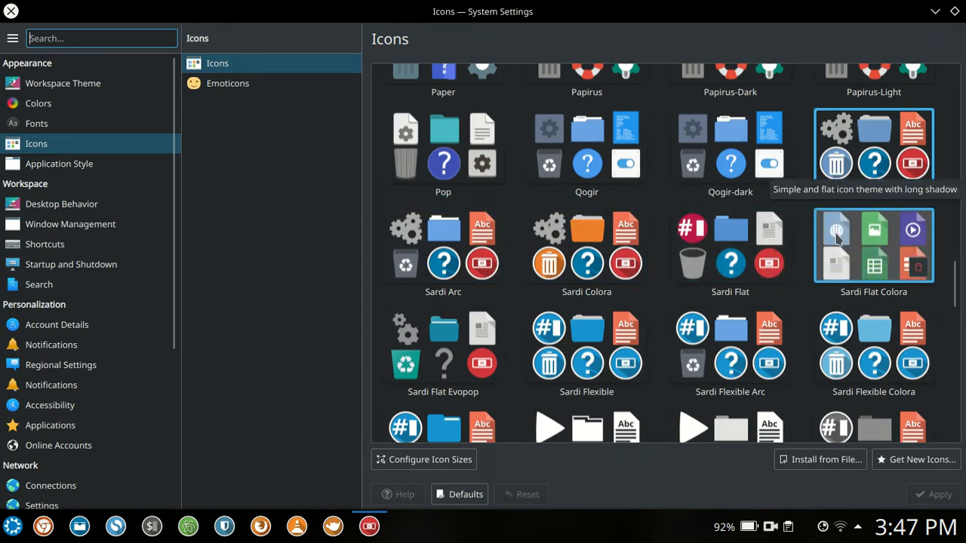
{"action": "left_click", "coordinate": [856, 253]}
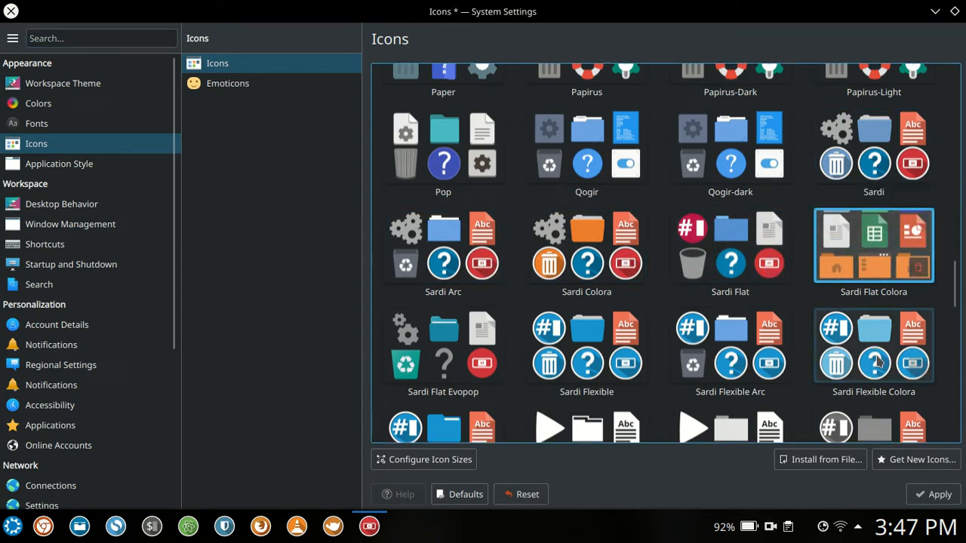
{"action": "left_click", "coordinate": [935, 495]}
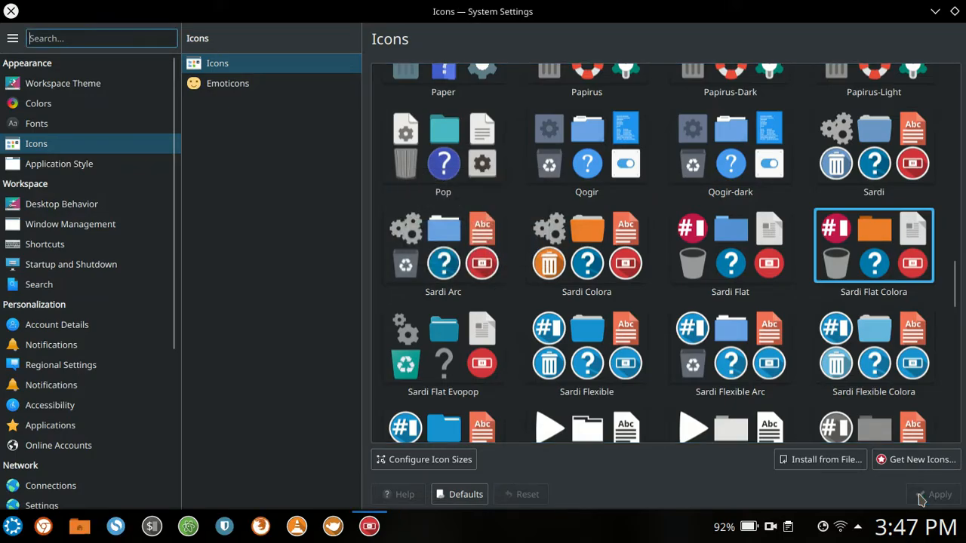
Step: Examine the Sardi Flat Colora icons on the desktop, in the application launcher, and in Dolphin's Home folder
{"action": "key", "text": "super+d"}
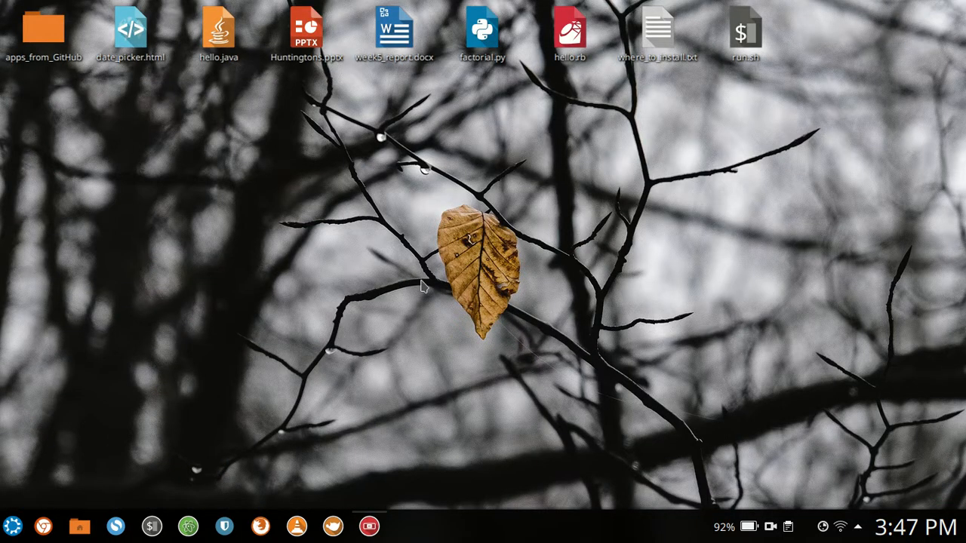
{"action": "key", "text": "super"}
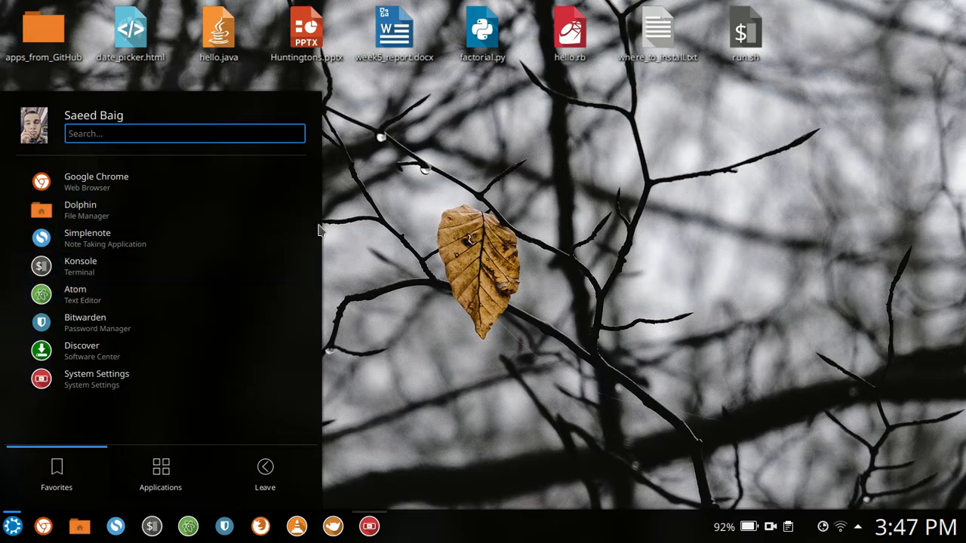
{"action": "left_click", "coordinate": [474, 173]}
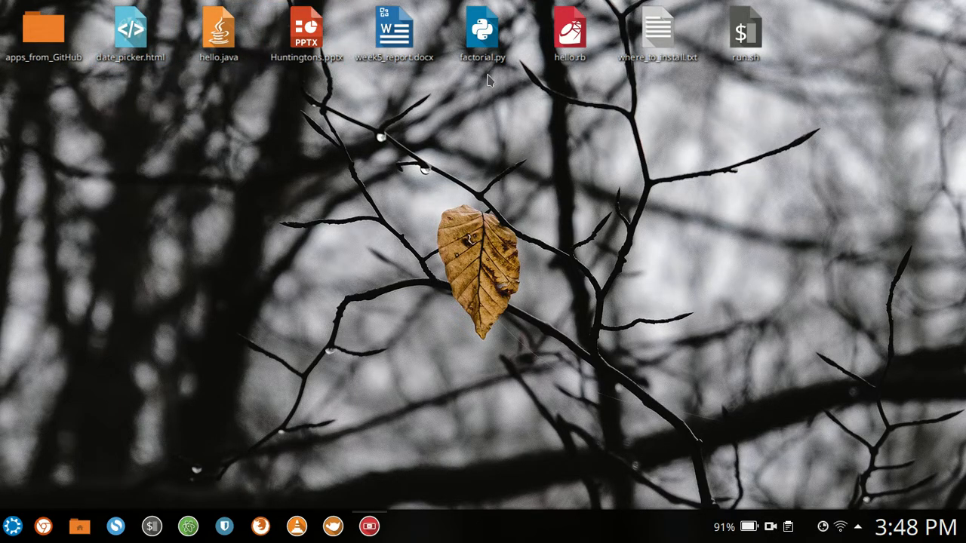
{"action": "left_click", "coordinate": [22, 37]}
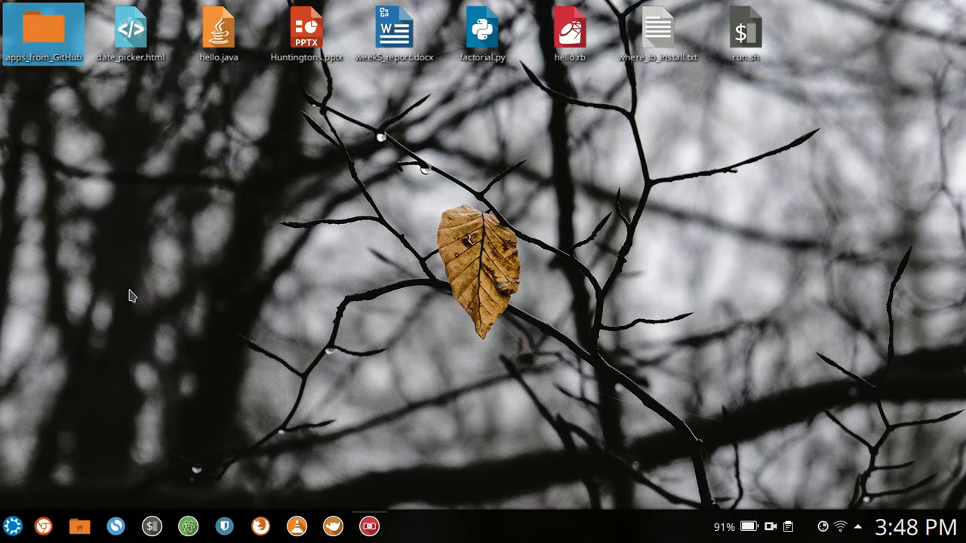
{"action": "left_click", "coordinate": [80, 524]}
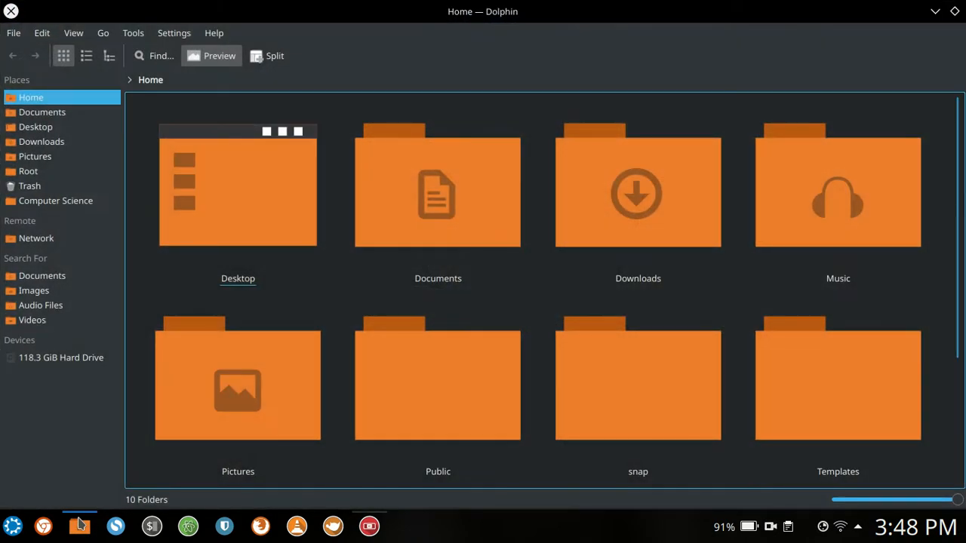
{"action": "scroll", "coordinate": [285, 383], "scroll_direction": "down", "scroll_amount": 3}
{"action": "scroll", "coordinate": [284, 383], "scroll_direction": "up", "scroll_amount": 3}
{"action": "left_click", "coordinate": [10, 10]}
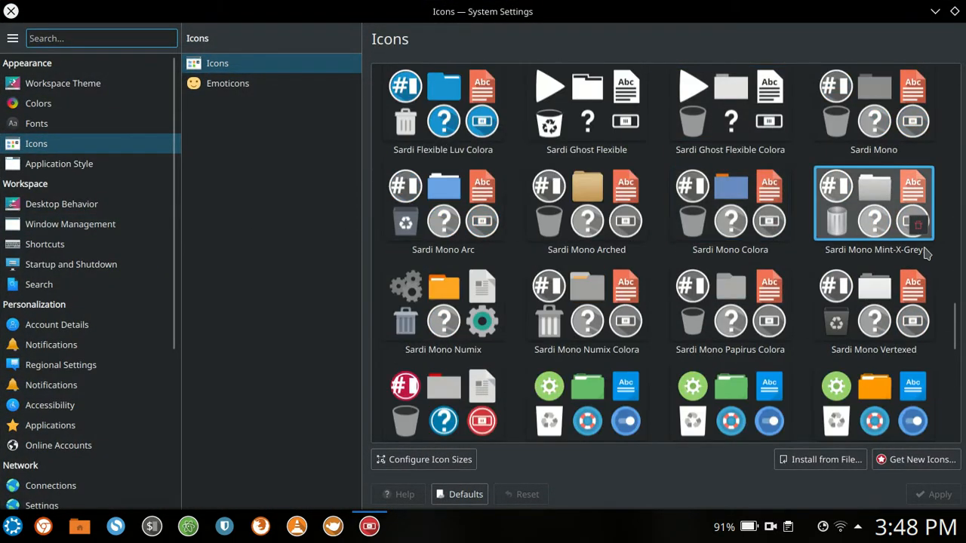
Step: Apply the Sardi Ghost Flexible icon theme in the Icons settings and close System Settings
{"action": "left_click", "coordinate": [573, 98]}
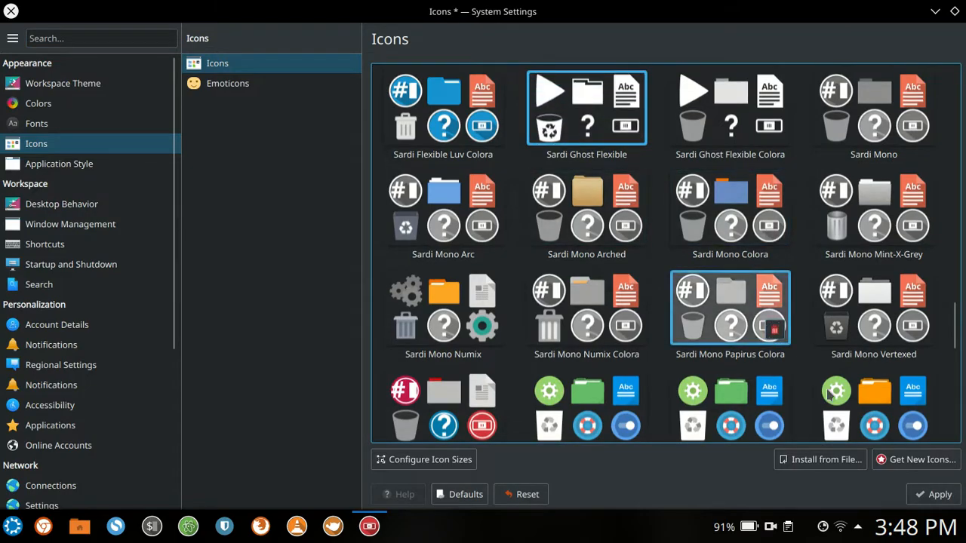
{"action": "left_click", "coordinate": [933, 496]}
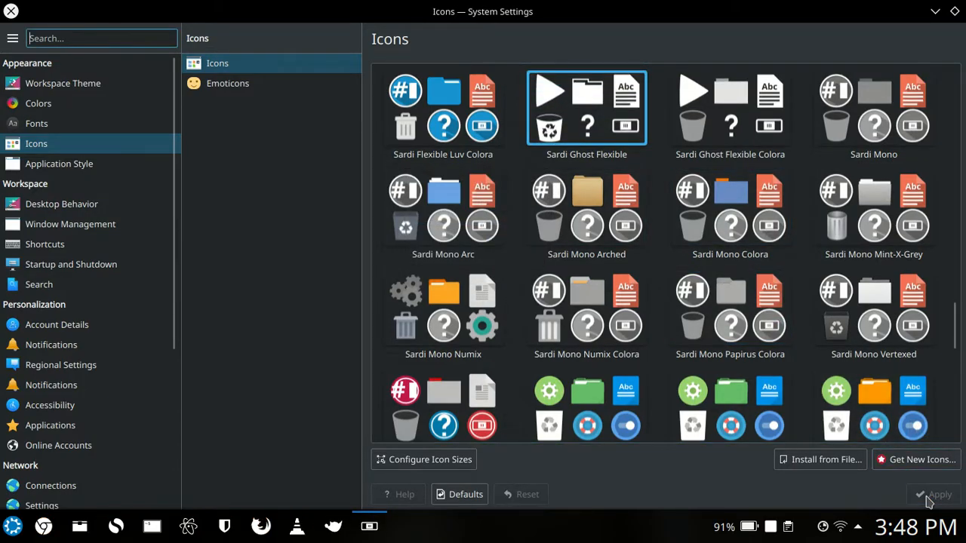
{"action": "left_click", "coordinate": [11, 10]}
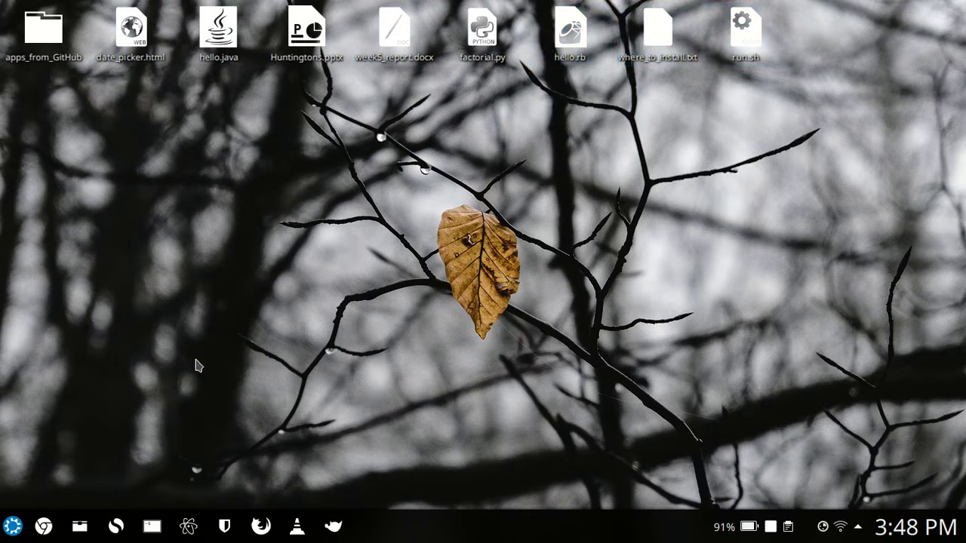
Step: Open Dolphin's Home folder to examine the Sardi Ghost Flexible folder icons, and close it again
{"action": "left_click", "coordinate": [79, 526]}
{"action": "scroll", "coordinate": [334, 397], "scroll_direction": "down", "scroll_amount": 2}
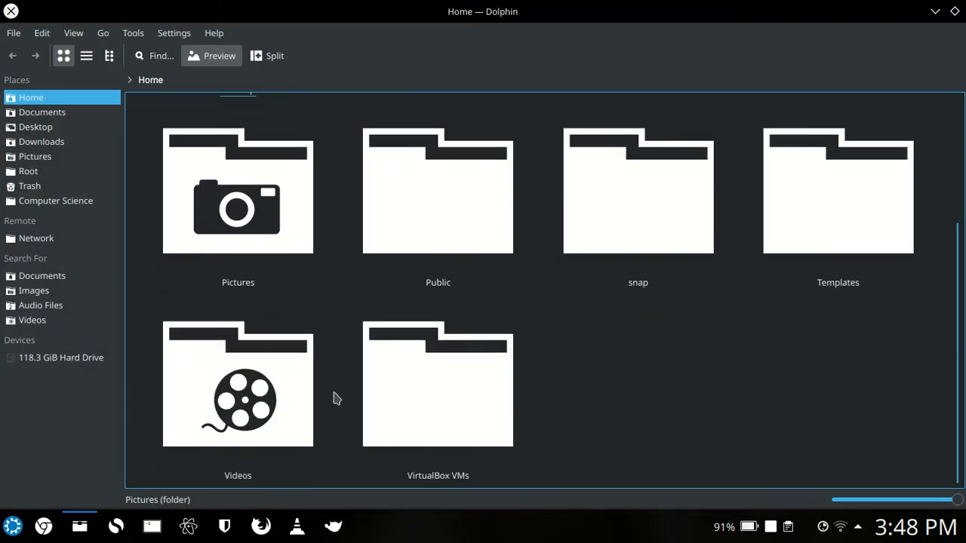
{"action": "scroll", "coordinate": [334, 397], "scroll_direction": "up", "scroll_amount": 2}
{"action": "left_click", "coordinate": [10, 11]}
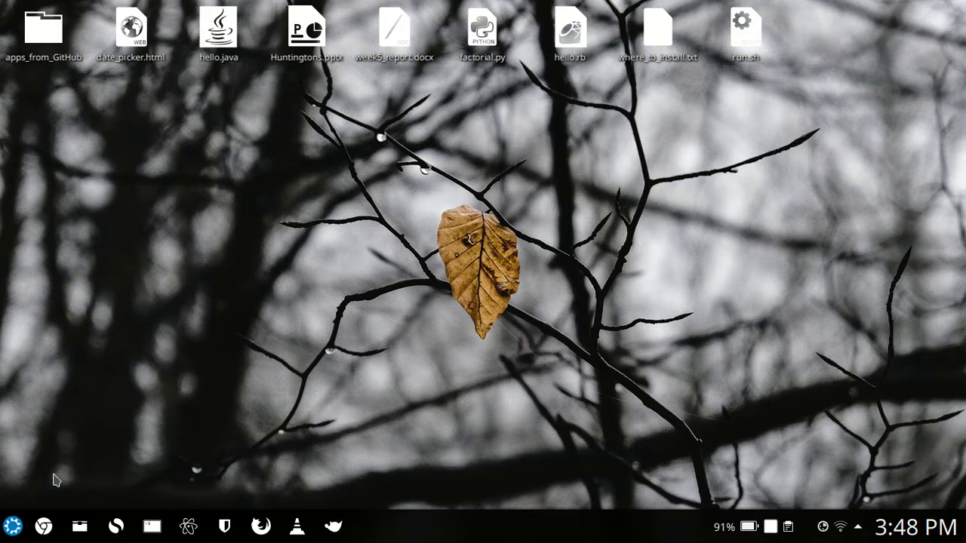
Step: Configure the application launcher to use the kubuntu system icon, searching the icons for "kubu", and save the settings
{"action": "right_click", "coordinate": [12, 526]}
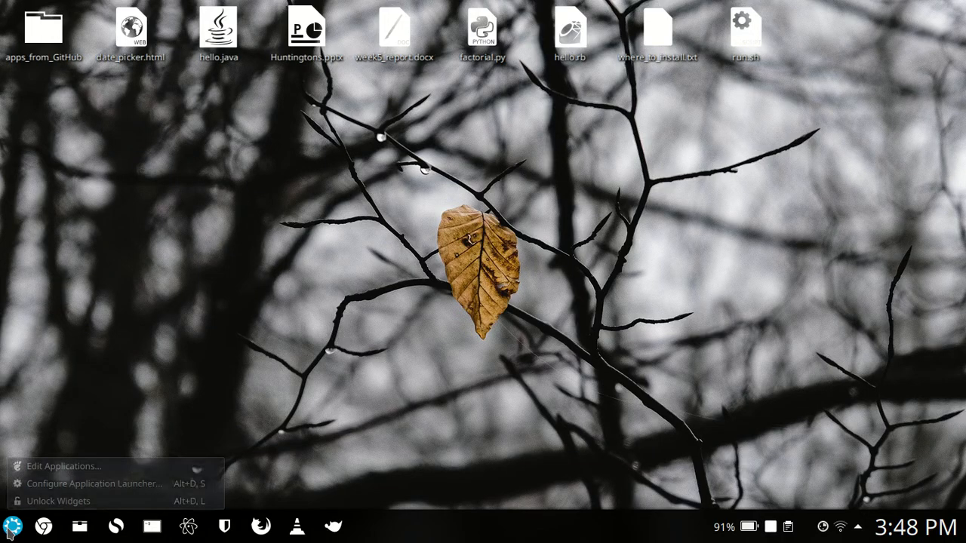
{"action": "left_click", "coordinate": [50, 489]}
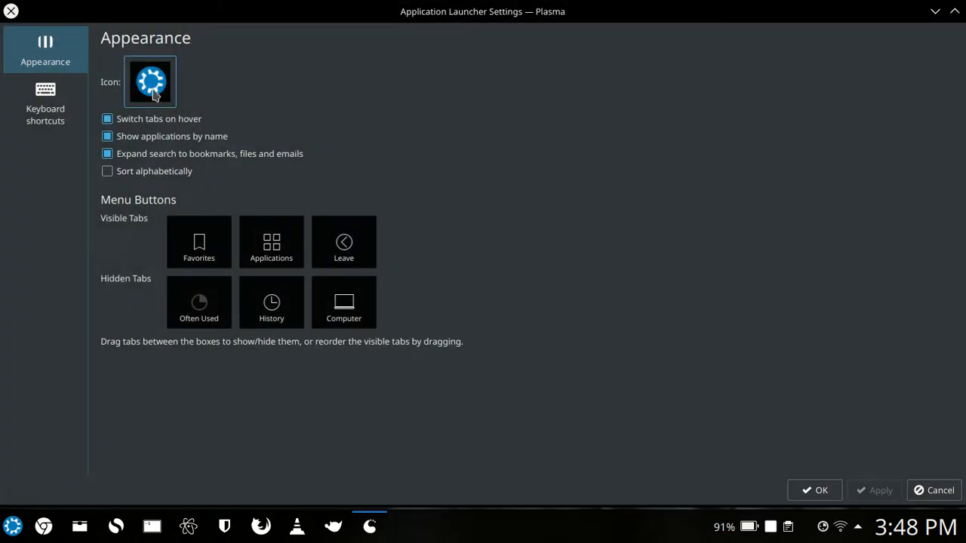
{"action": "left_click", "coordinate": [153, 86]}
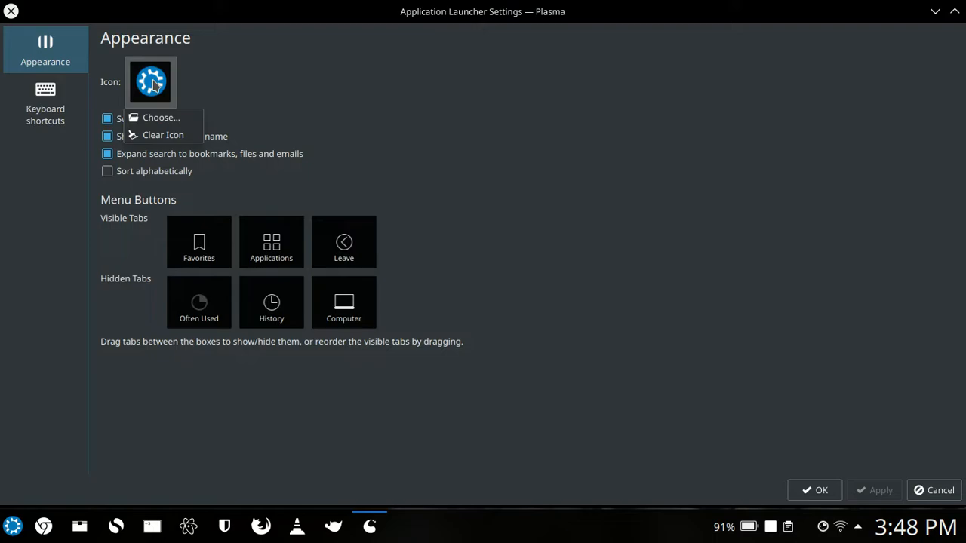
{"action": "left_click", "coordinate": [169, 125]}
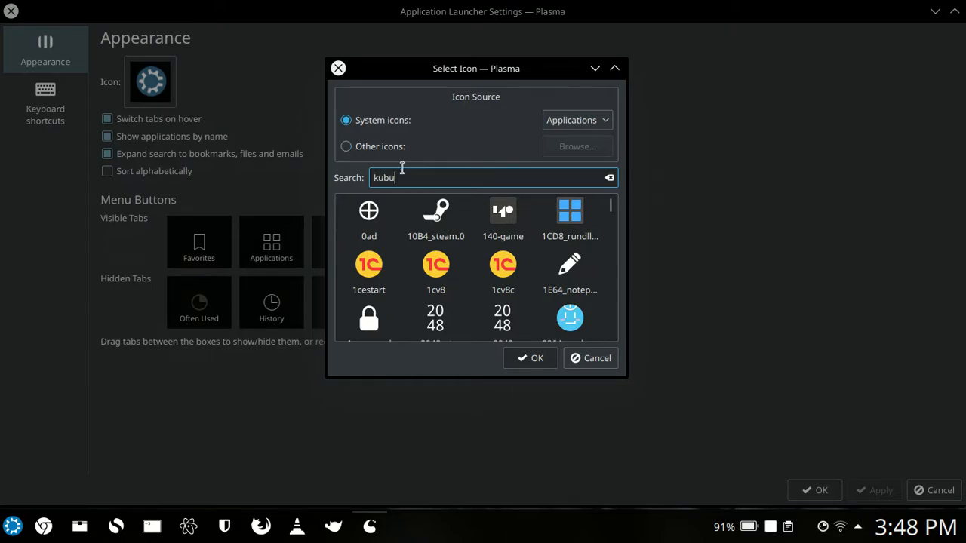
{"action": "left_click", "coordinate": [434, 223]}
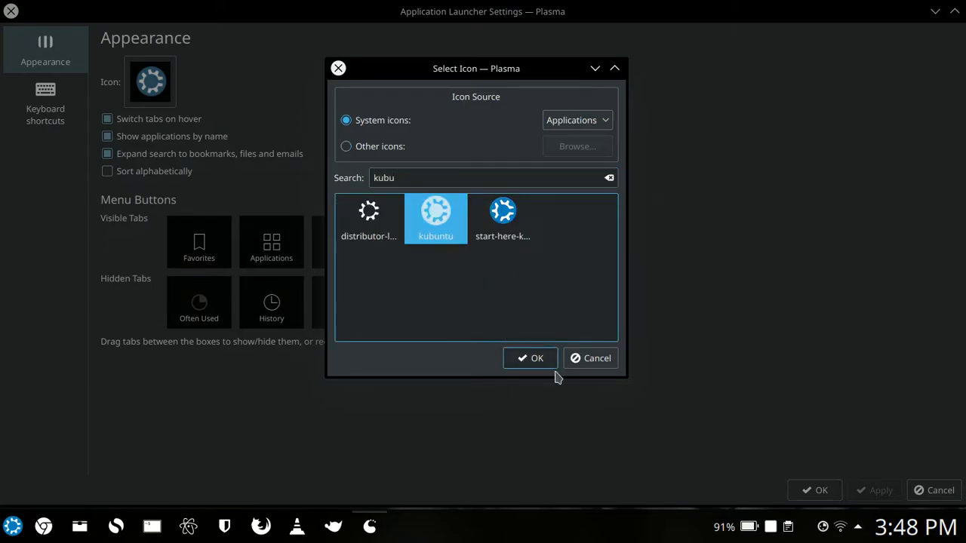
{"action": "left_click", "coordinate": [528, 359]}
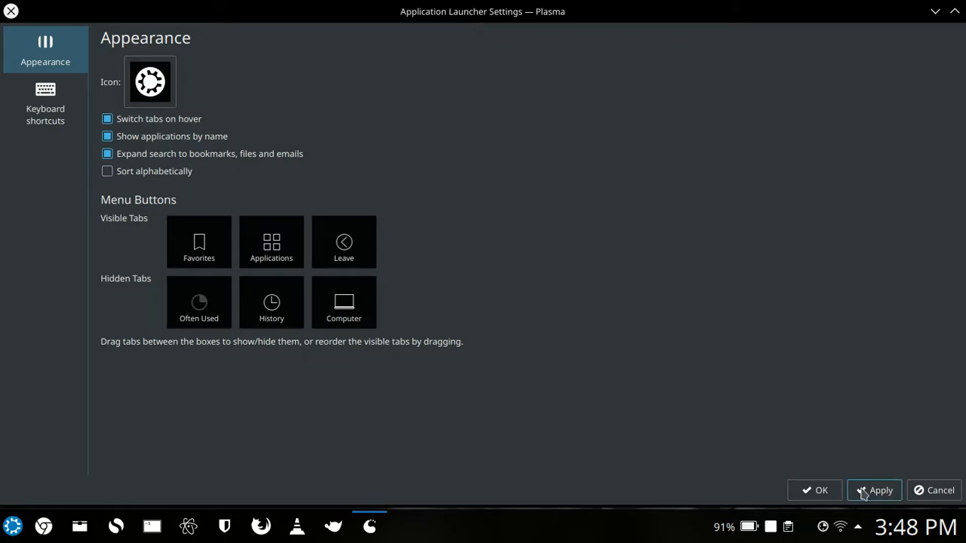
{"action": "left_click", "coordinate": [864, 492]}
{"action": "left_click", "coordinate": [811, 492]}
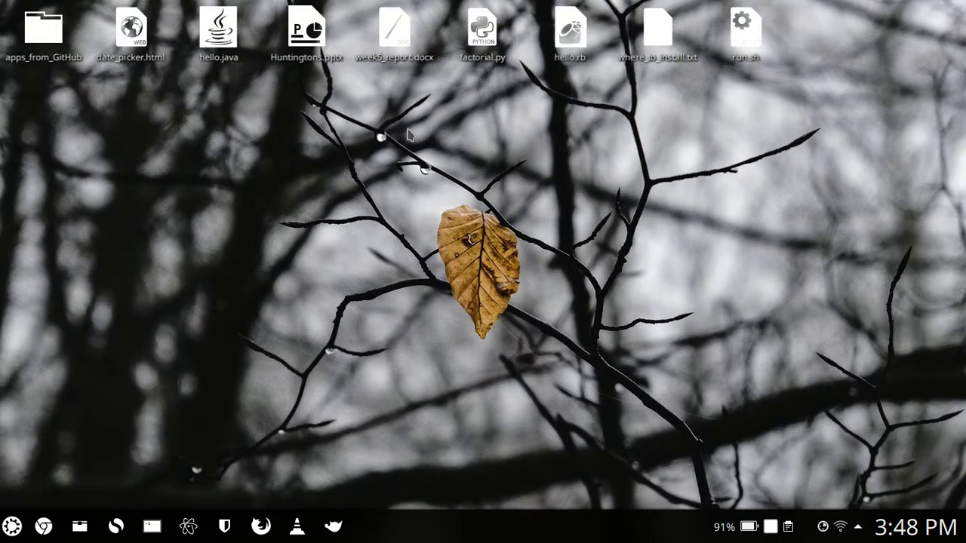
Step: Examine the Sardi Ghost Flexible icons in the desktop context menu and in the launcher's favorites and application categories, including Games and Education
{"action": "right_click", "coordinate": [336, 137]}
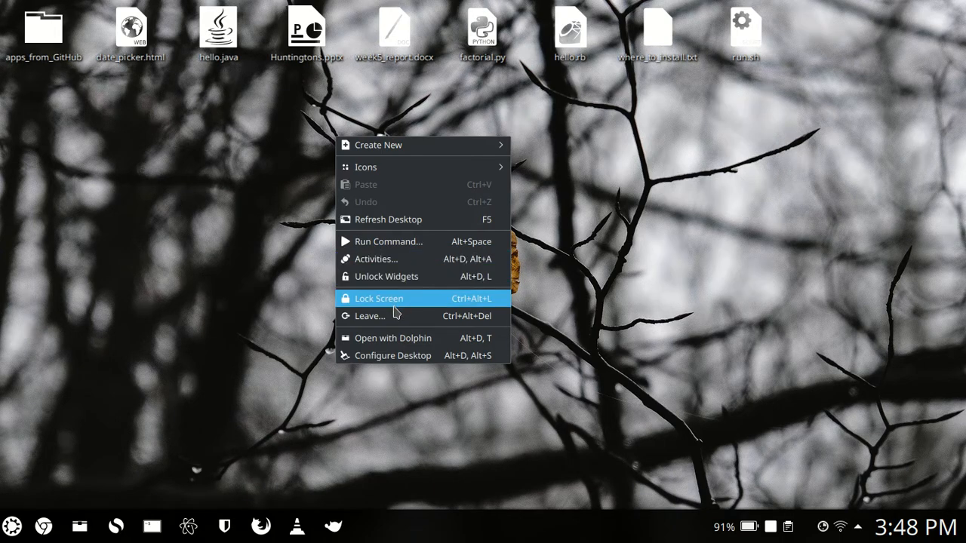
{"action": "left_click", "coordinate": [285, 344]}
{"action": "key", "text": "super"}
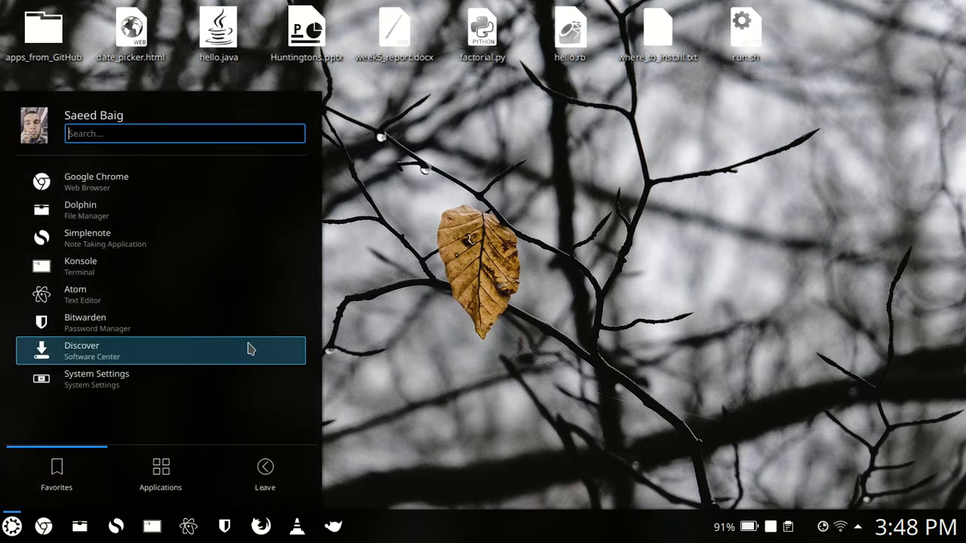
{"action": "left_click", "coordinate": [160, 477]}
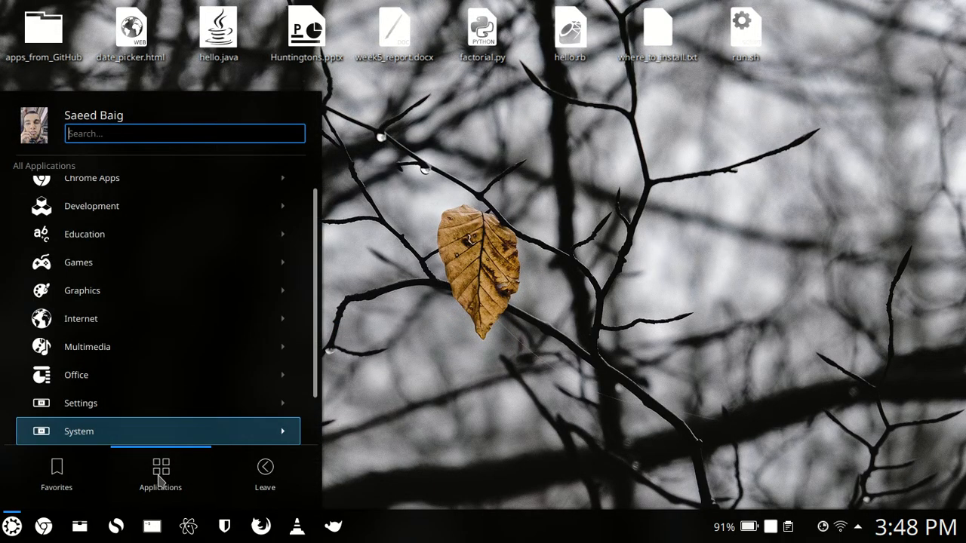
{"action": "left_click", "coordinate": [116, 279]}
{"action": "left_click", "coordinate": [98, 241]}
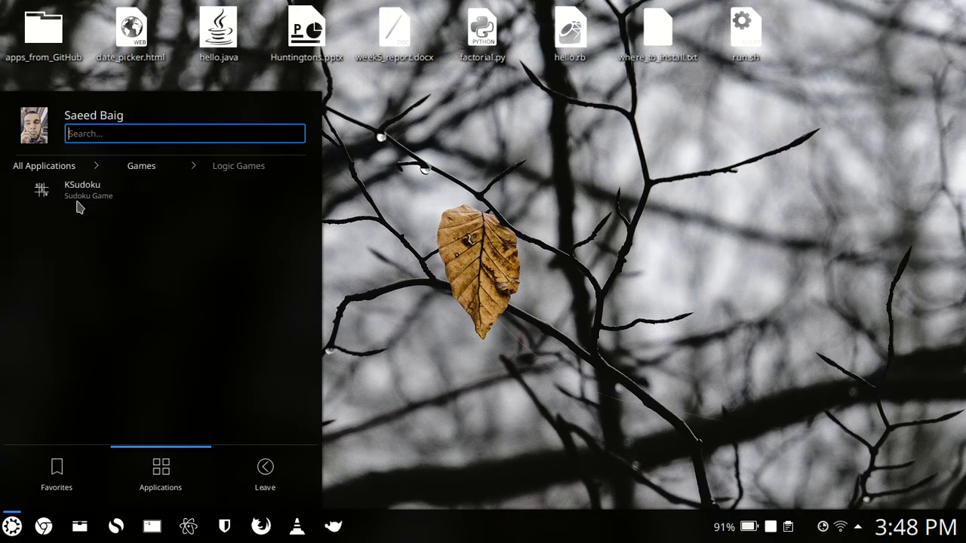
{"action": "left_click", "coordinate": [44, 165]}
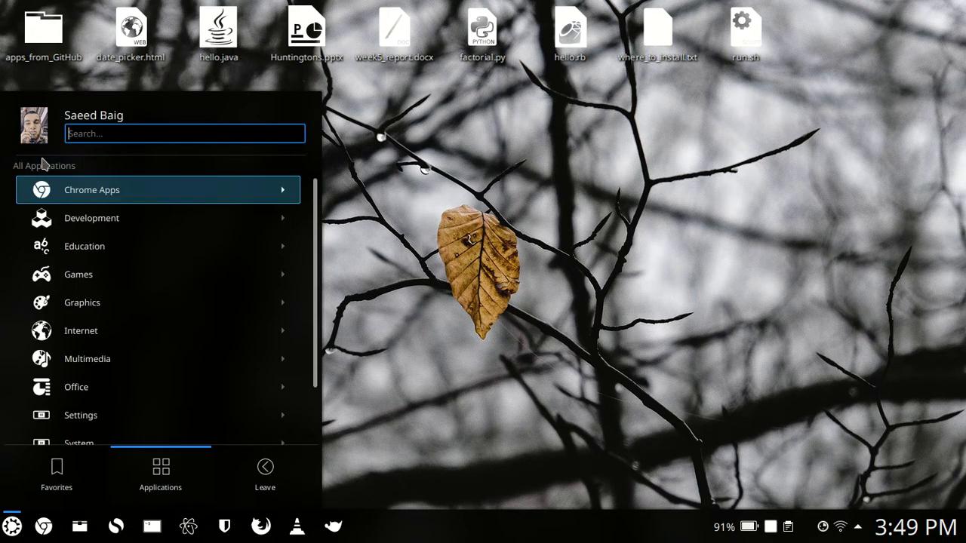
{"action": "left_click", "coordinate": [115, 259]}
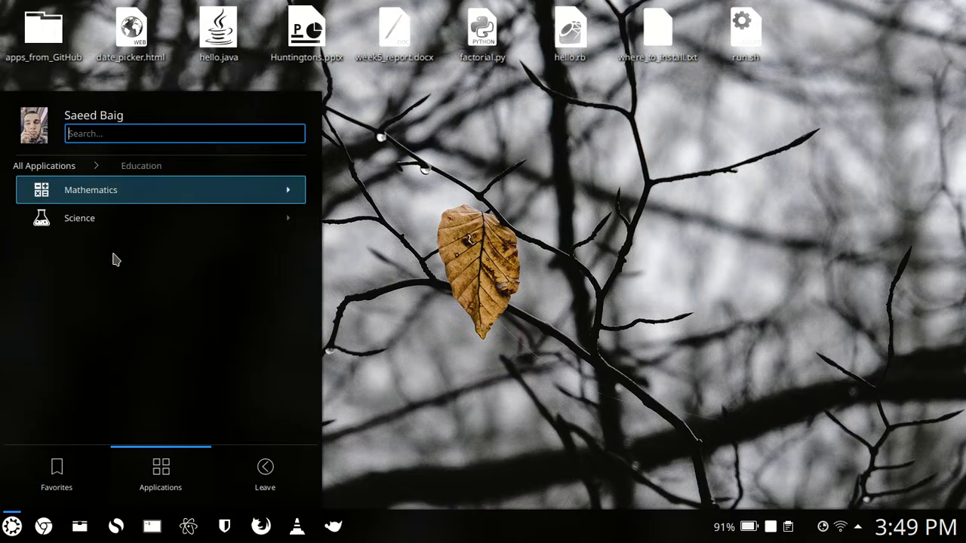
{"action": "left_click", "coordinate": [68, 166]}
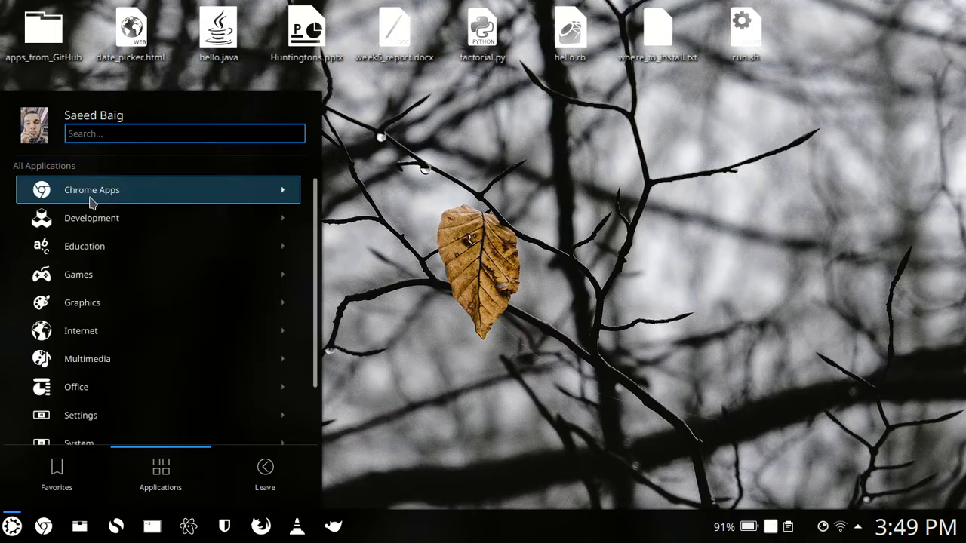
{"action": "left_click", "coordinate": [422, 313]}
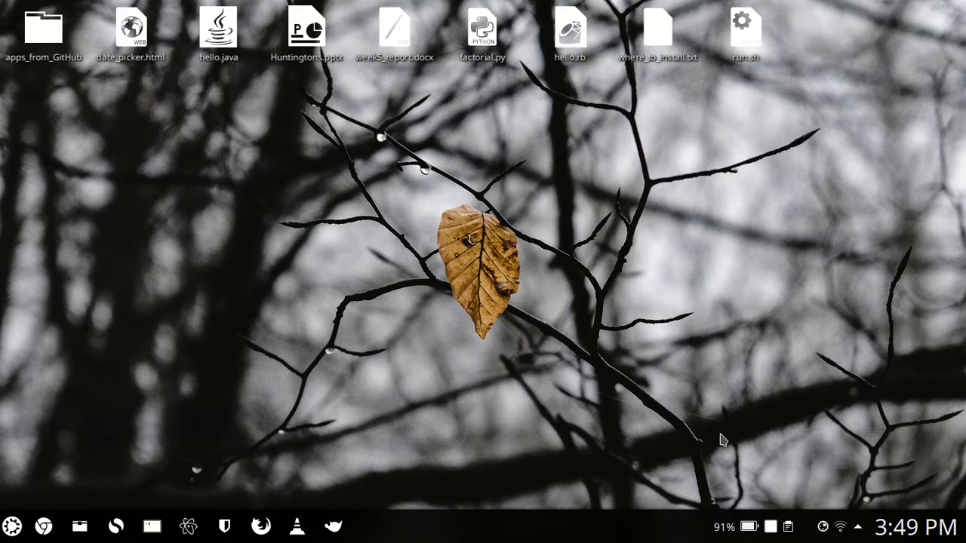
Step: Remove the clock-shaped item from the system tray and open the Home folder in Dolphin
{"action": "left_click", "coordinate": [824, 529]}
{"action": "left_click", "coordinate": [827, 509]}
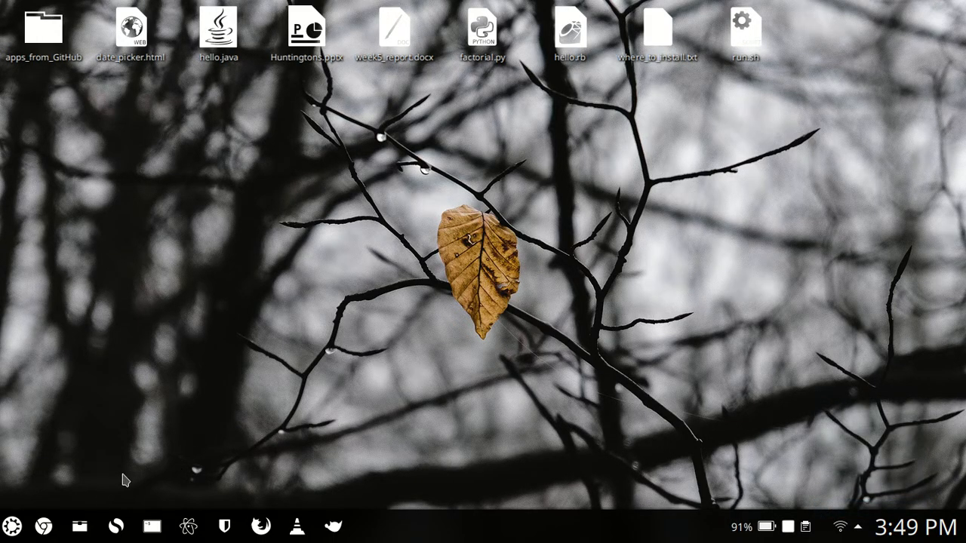
{"action": "left_click", "coordinate": [79, 527]}
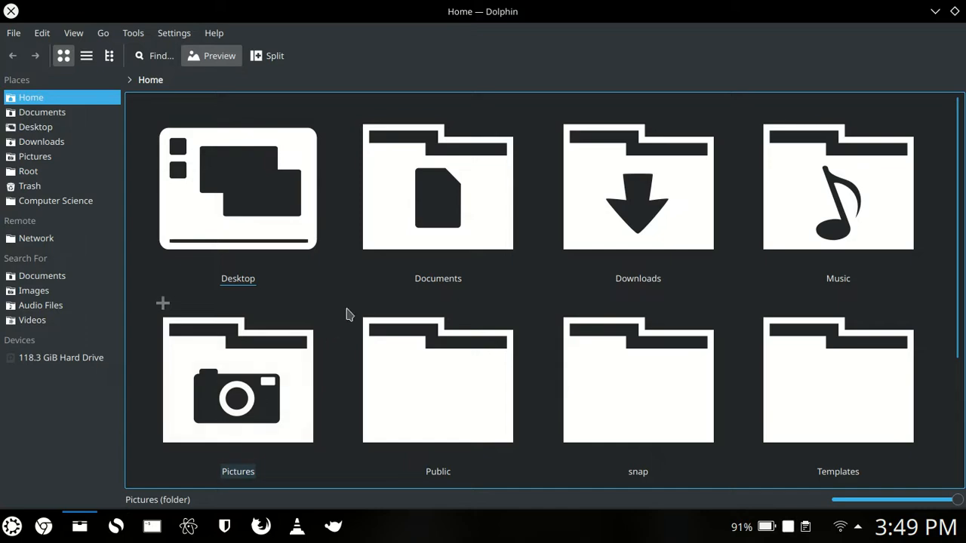
Step: Show the hidden files in the Home folder and go to .local/share/icons
{"action": "key", "text": "ctrl+h"}
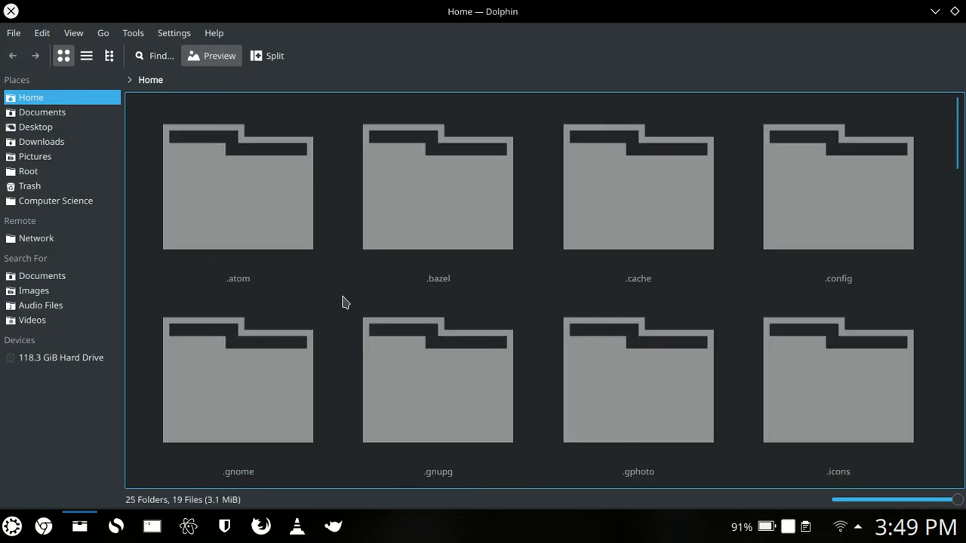
{"action": "type", "text": ".l"}
{"action": "key", "text": "Return"}
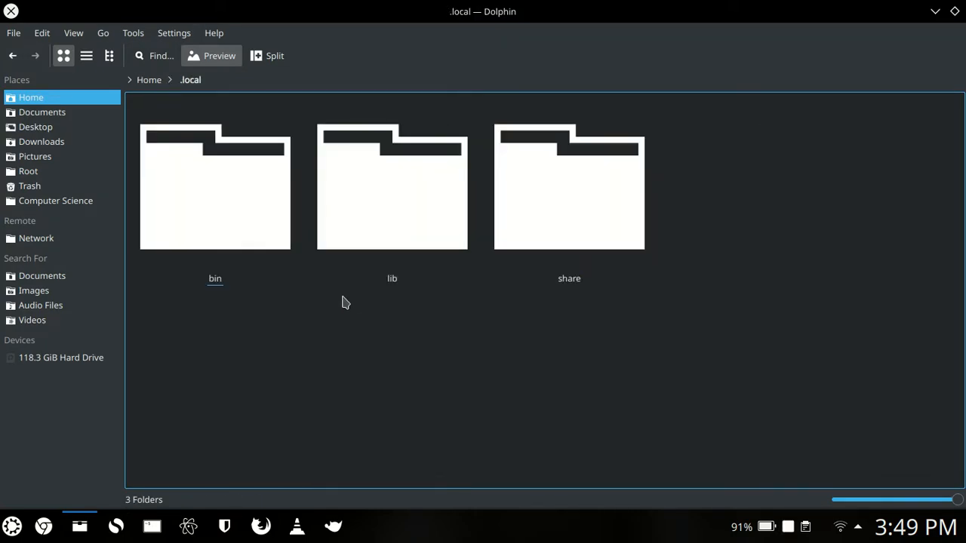
{"action": "type", "text": "s"}
{"action": "key", "text": "Return"}
{"action": "type", "text": "i"}
{"action": "key", "text": "Return"}
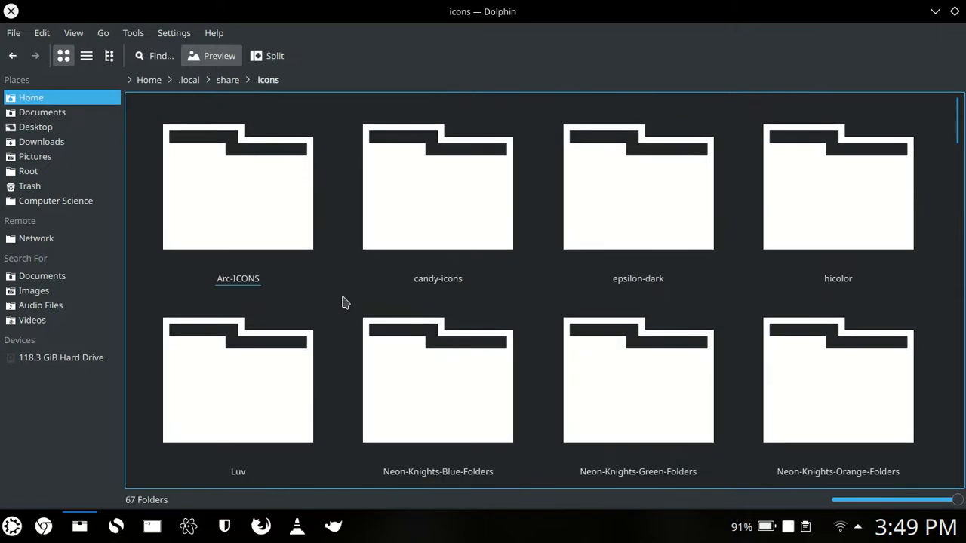
Step: Find the Sardi-Ghost-Flexible folder among the icon themes and open it
{"action": "type", "text": "s"}
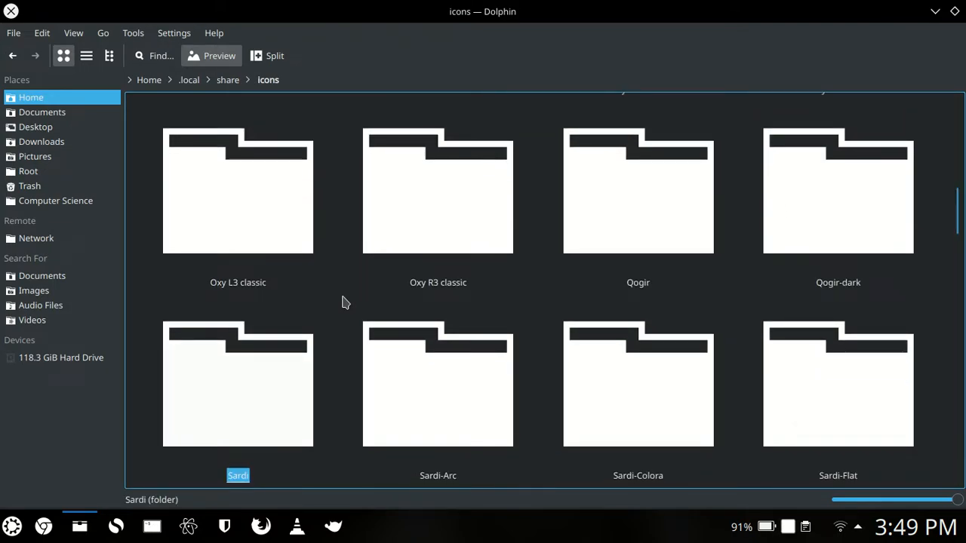
{"action": "key", "text": "Down"}
{"action": "key", "text": "Down"}
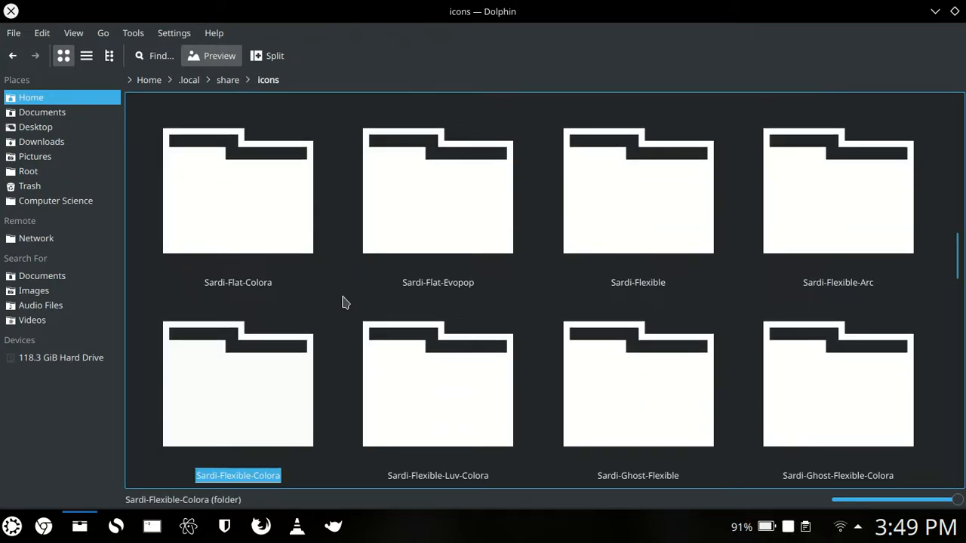
{"action": "key", "text": "Right"}
{"action": "key", "text": "Right"}
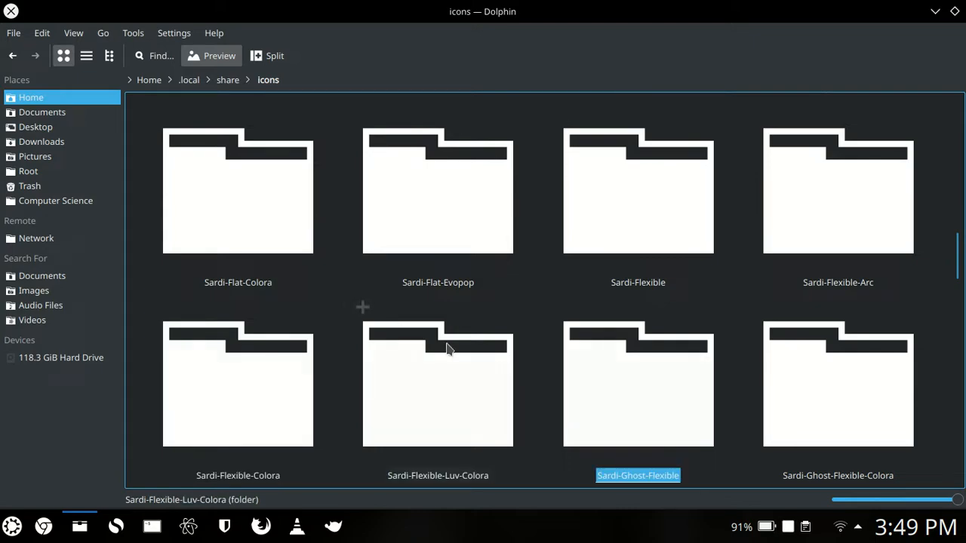
{"action": "left_click", "coordinate": [605, 385]}
Step: Open change-color.sh from the Sardi-Ghost-Flexible folder in Atom and reduce the editor's text size by four steps
{"action": "type", "text": "s"}
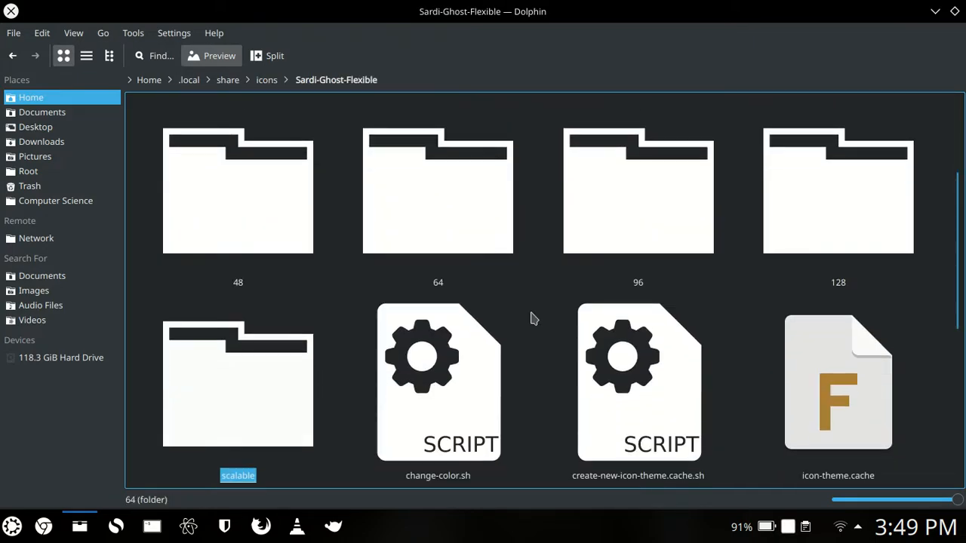
{"action": "key", "text": "Right"}
{"action": "right_click", "coordinate": [452, 379]}
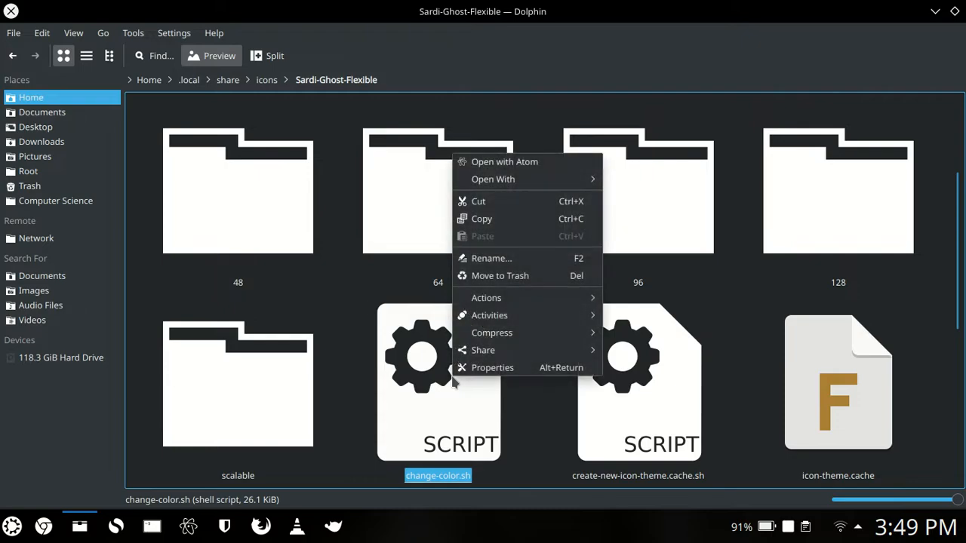
{"action": "key", "text": "Return"}
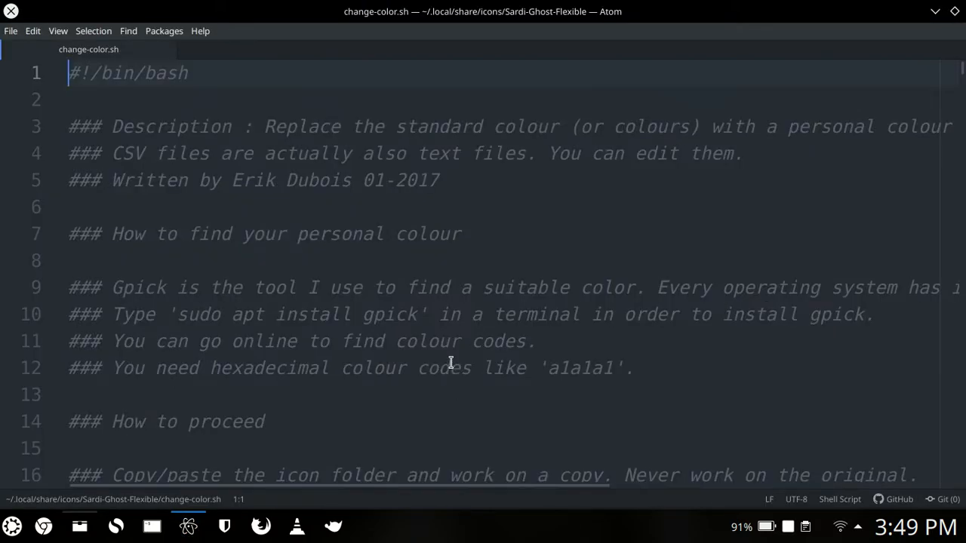
{"action": "key", "text": "ctrl+minus"}
{"action": "key", "text": "ctrl+minus"}
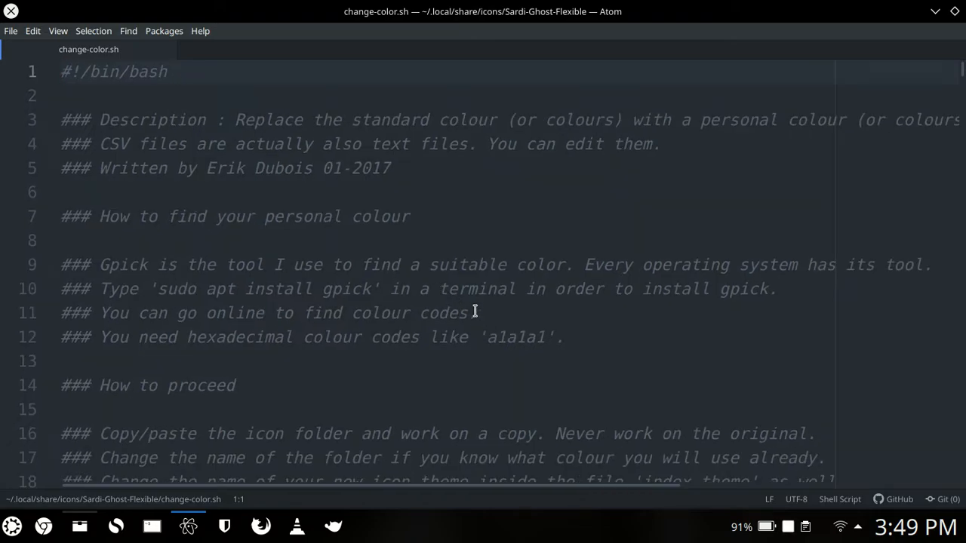
{"action": "key", "text": "ctrl+minus"}
{"action": "key", "text": "ctrl+minus"}
Step: Examine the instructions and the oldcolour and newcolour lines in change-color.sh, and close Atom
{"action": "left_click", "coordinate": [384, 117]}
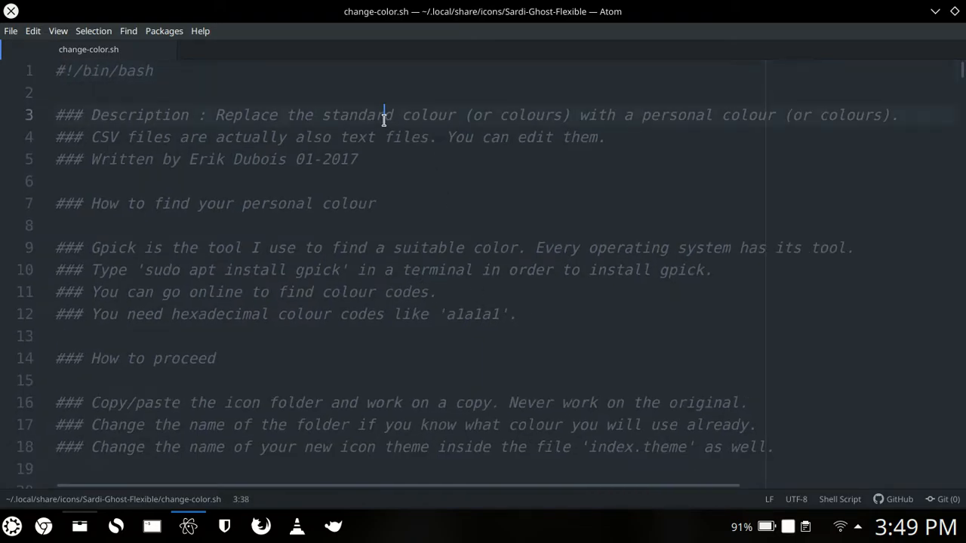
{"action": "scroll", "coordinate": [383, 228], "scroll_direction": "down", "scroll_amount": 5}
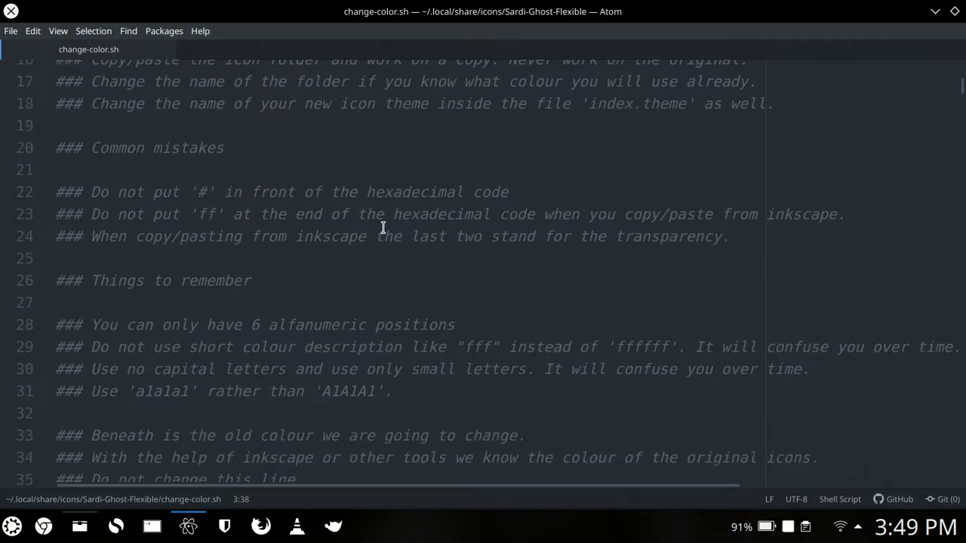
{"action": "scroll", "coordinate": [383, 227], "scroll_direction": "up", "scroll_amount": 2}
{"action": "scroll", "coordinate": [384, 227], "scroll_direction": "up", "scroll_amount": 1}
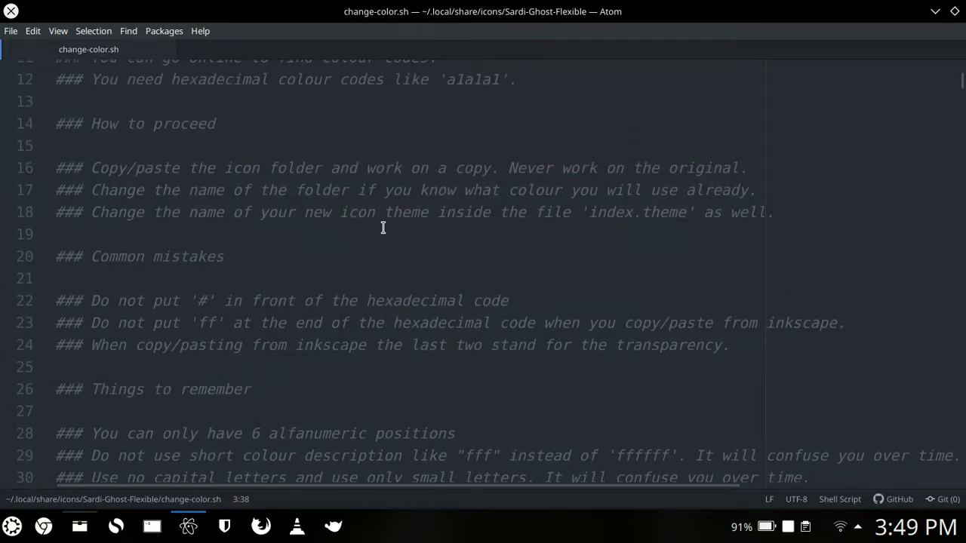
{"action": "double_click", "coordinate": [260, 174]}
{"action": "left_click", "coordinate": [316, 176]}
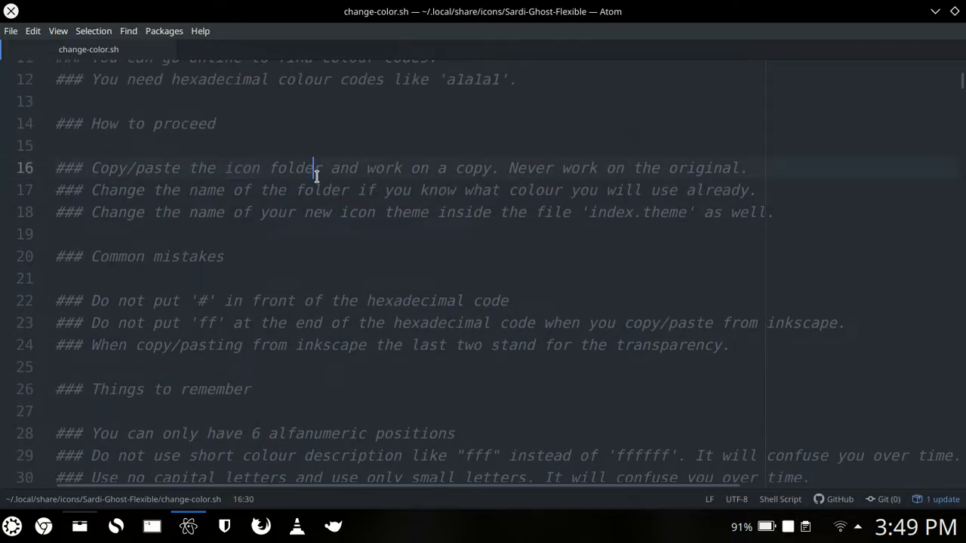
{"action": "scroll", "coordinate": [427, 192], "scroll_direction": "down", "scroll_amount": 9}
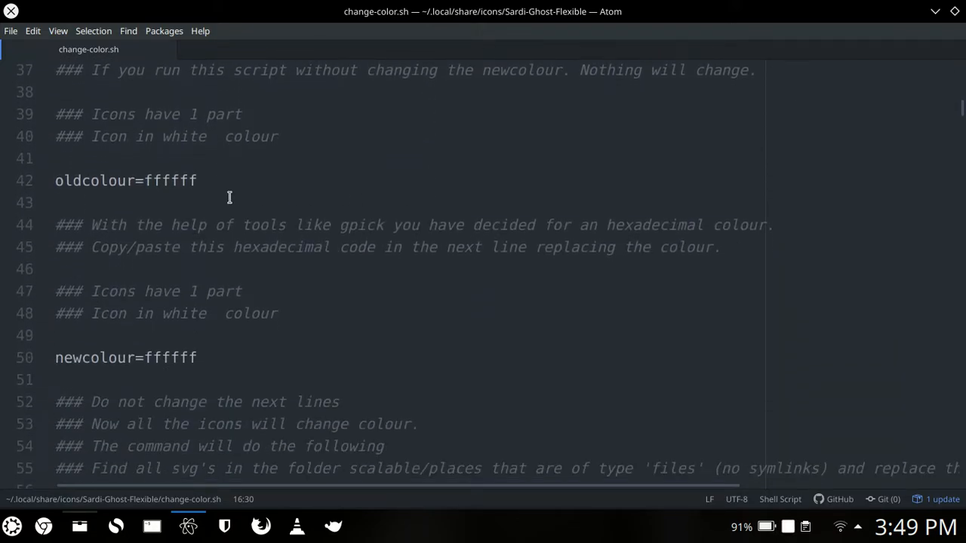
{"action": "double_click", "coordinate": [181, 179]}
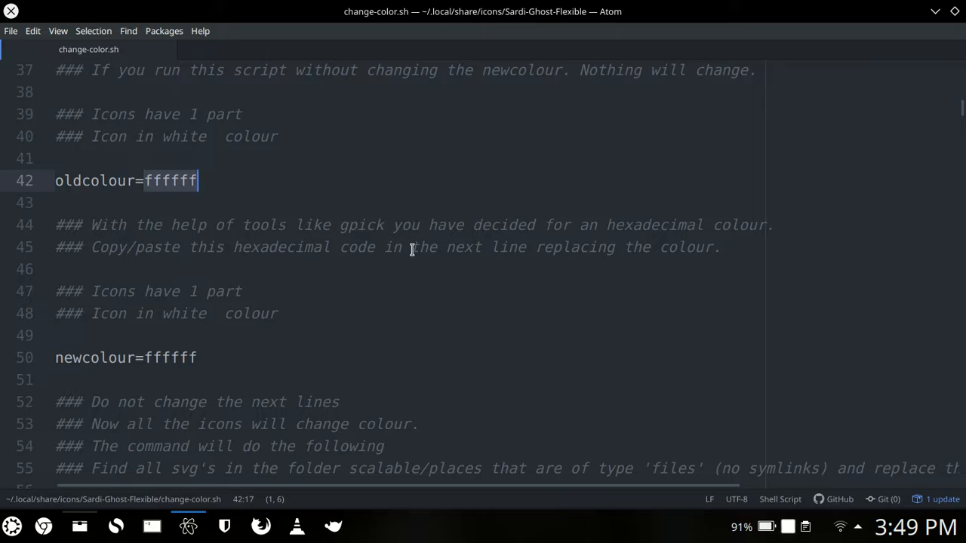
{"action": "double_click", "coordinate": [184, 358]}
{"action": "left_click", "coordinate": [289, 370]}
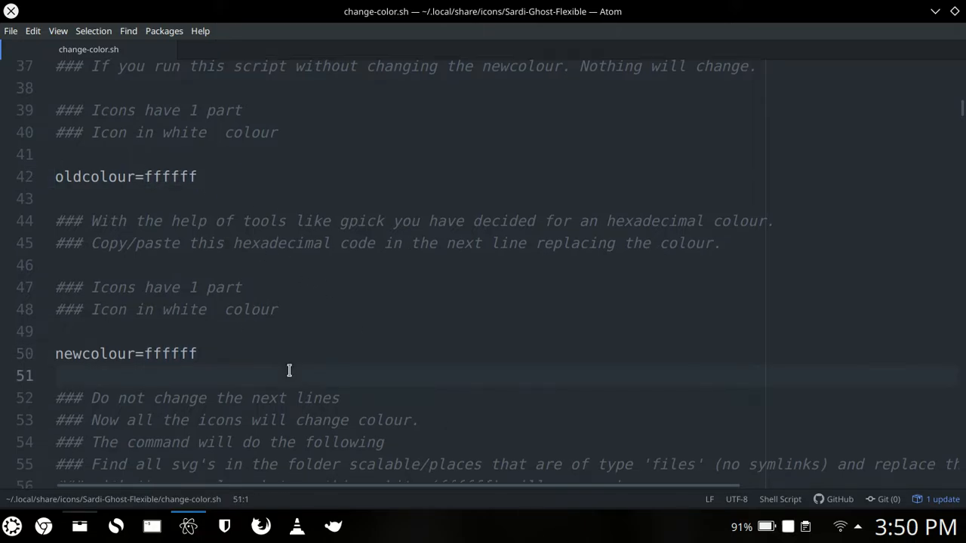
{"action": "scroll", "coordinate": [289, 370], "scroll_direction": "down", "scroll_amount": 1}
{"action": "scroll", "coordinate": [291, 370], "scroll_direction": "up", "scroll_amount": 6}
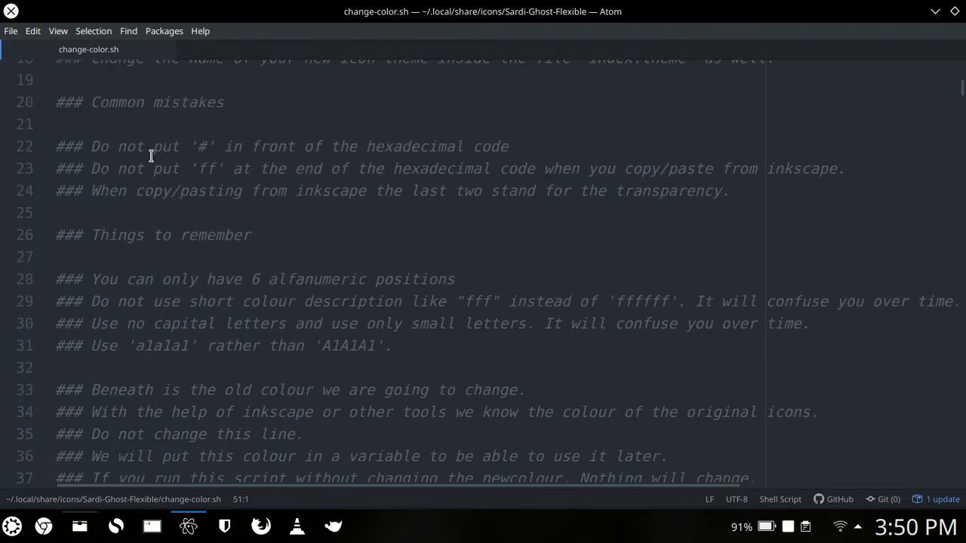
{"action": "left_click", "coordinate": [10, 11]}
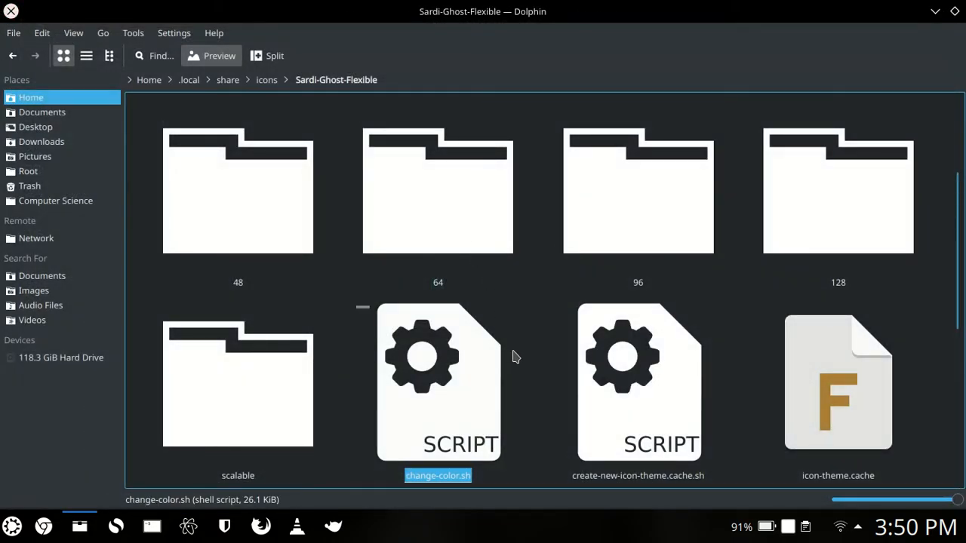
Step: Copy the Sardi-Ghost-Flexible folder from the icons directory onto the desktop and dismiss the copy notification
{"action": "key", "text": "BackSpace"}
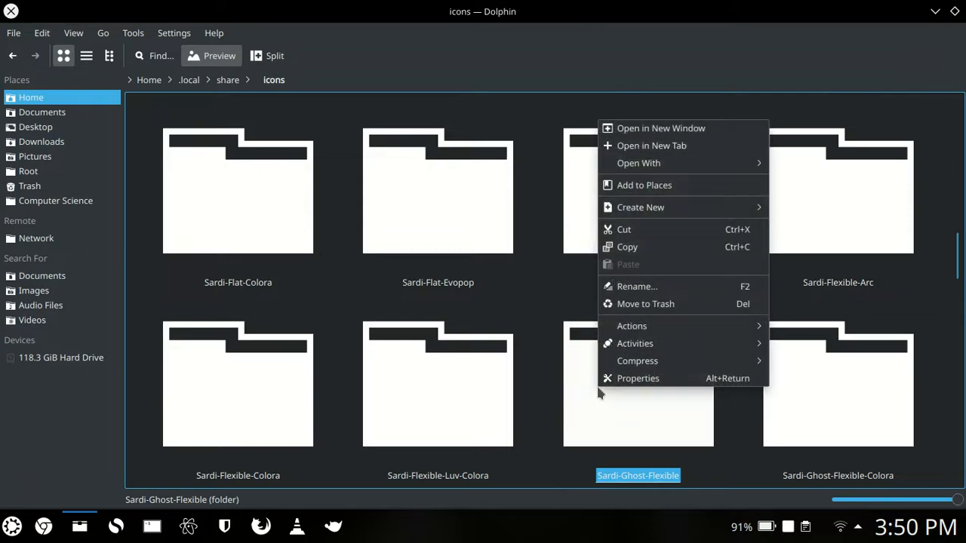
{"action": "right_click", "coordinate": [597, 385]}
{"action": "left_click", "coordinate": [630, 247]}
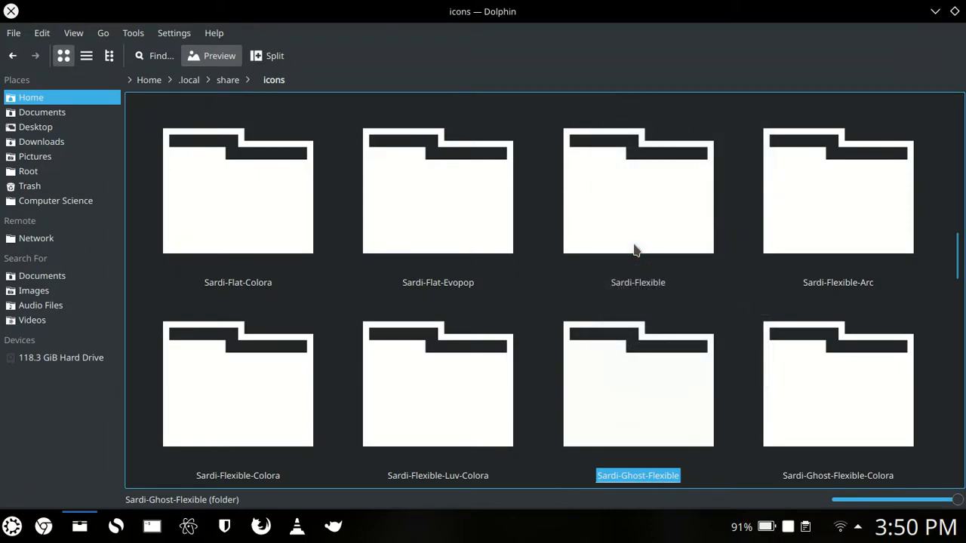
{"action": "left_click", "coordinate": [935, 12]}
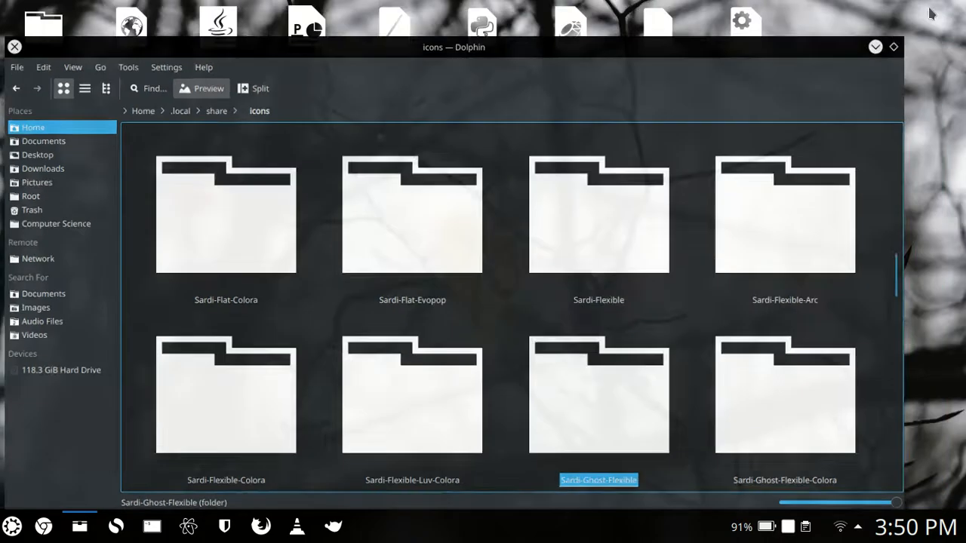
{"action": "right_click", "coordinate": [497, 137]}
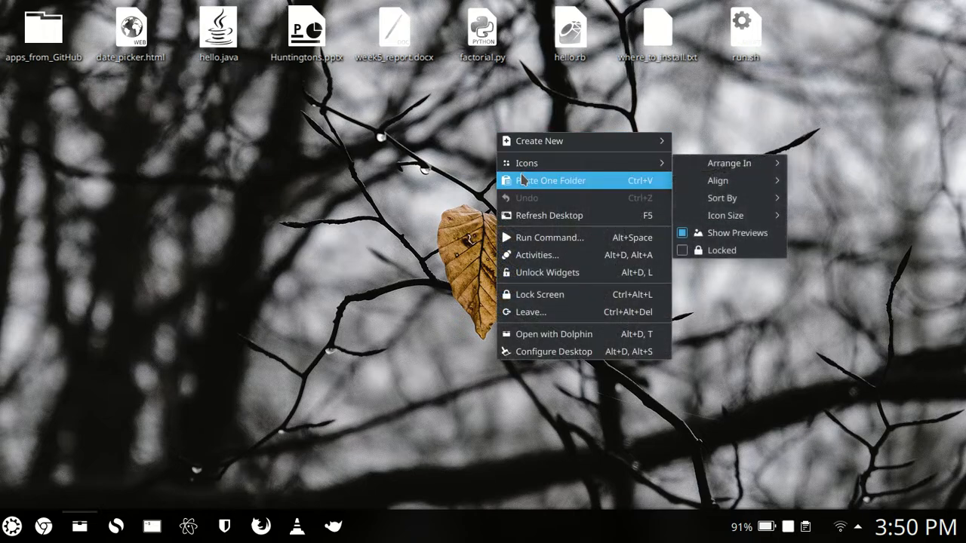
{"action": "left_click", "coordinate": [520, 179]}
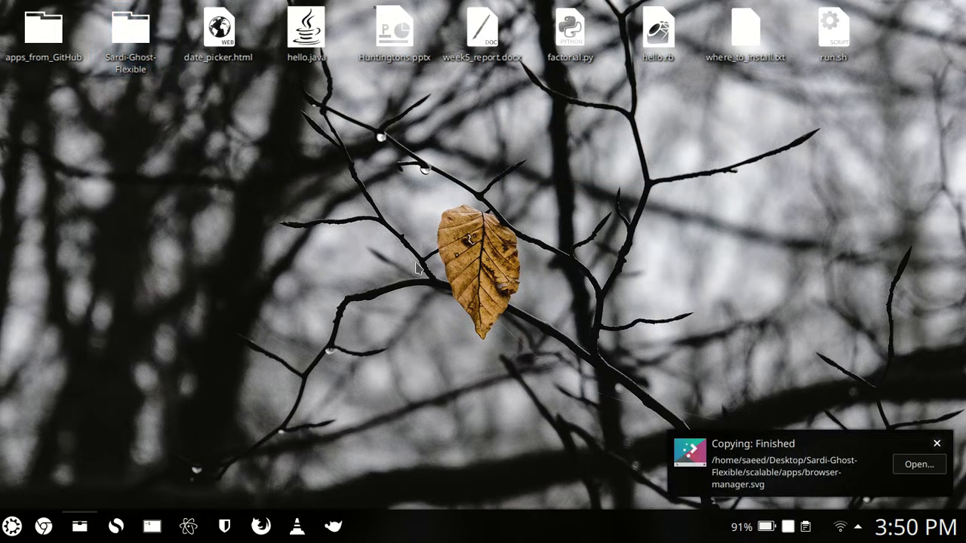
{"action": "left_click", "coordinate": [936, 444]}
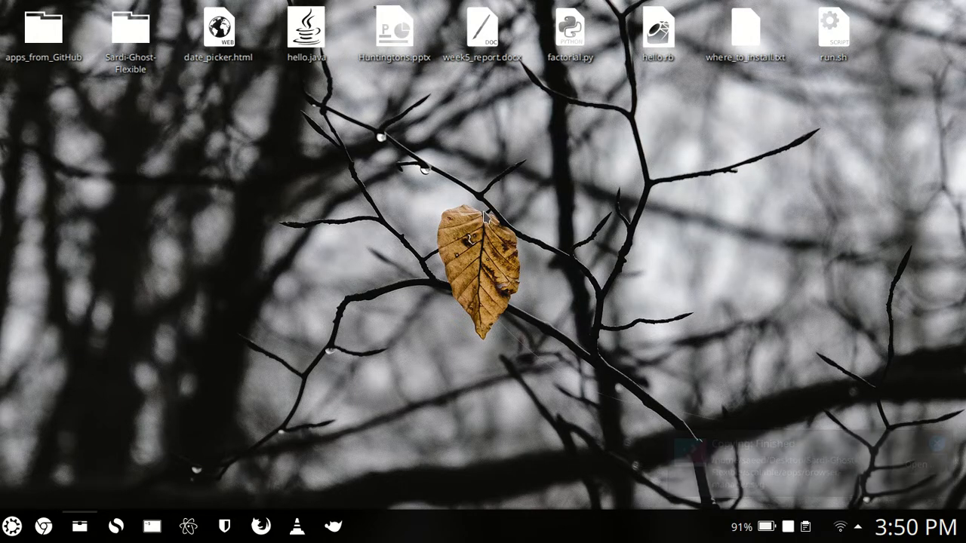
Step: Set the desktop wallpaper to the eternity image
{"action": "right_click", "coordinate": [405, 174]}
{"action": "left_click", "coordinate": [468, 386]}
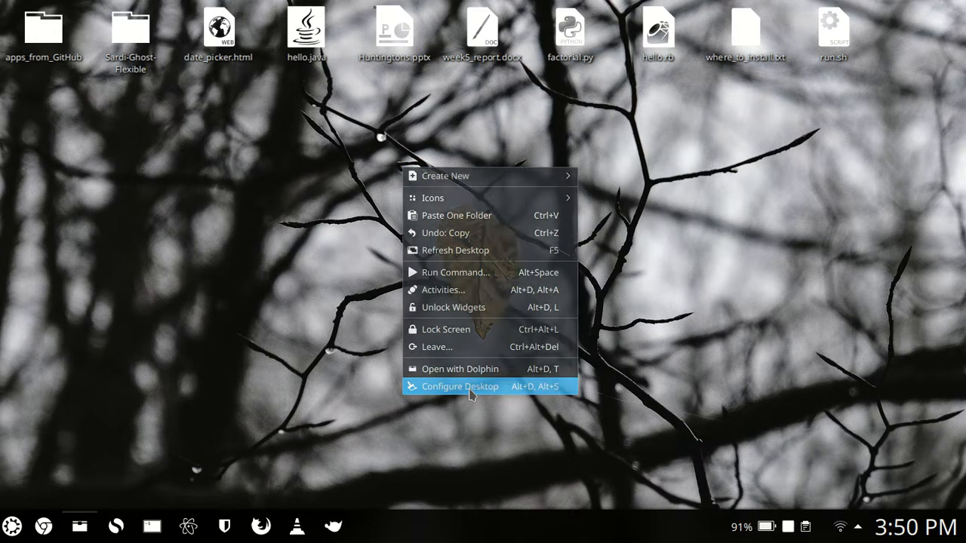
{"action": "scroll", "coordinate": [386, 279], "scroll_direction": "up", "scroll_amount": 5}
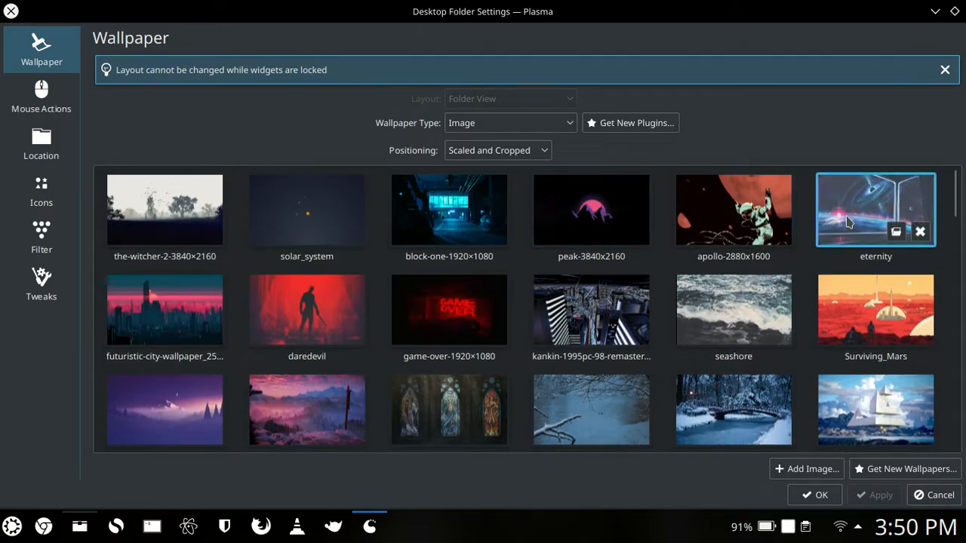
{"action": "left_click", "coordinate": [876, 215]}
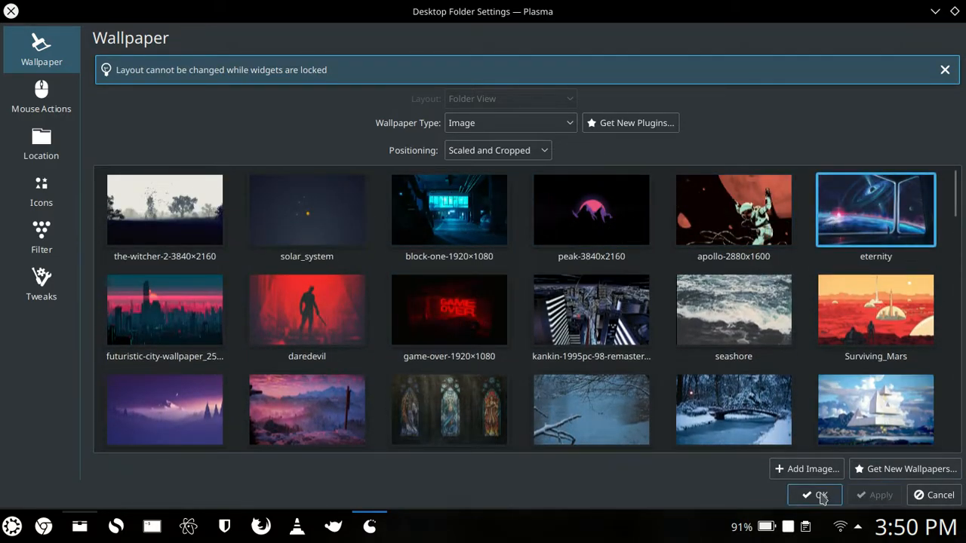
{"action": "left_click", "coordinate": [818, 495]}
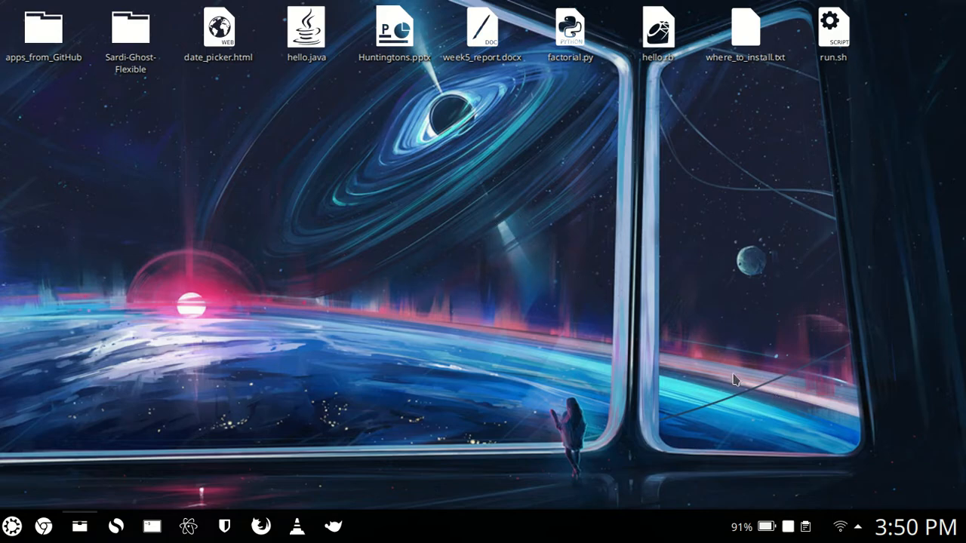
Step: Rename the copied theme folder on the desktop as Sardi-Ghost-Flexible-Blue
{"action": "left_click", "coordinate": [151, 68]}
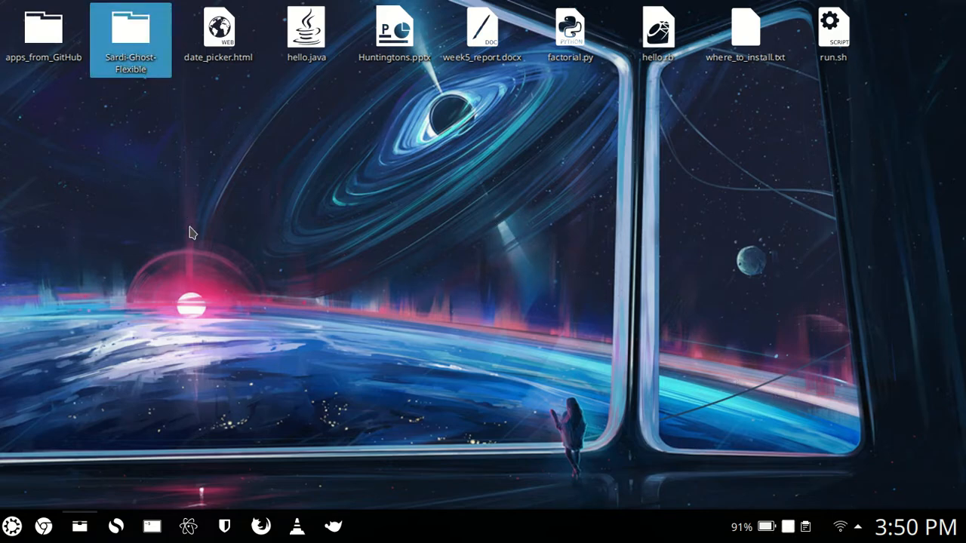
{"action": "key", "text": "F2"}
{"action": "key", "text": "Right"}
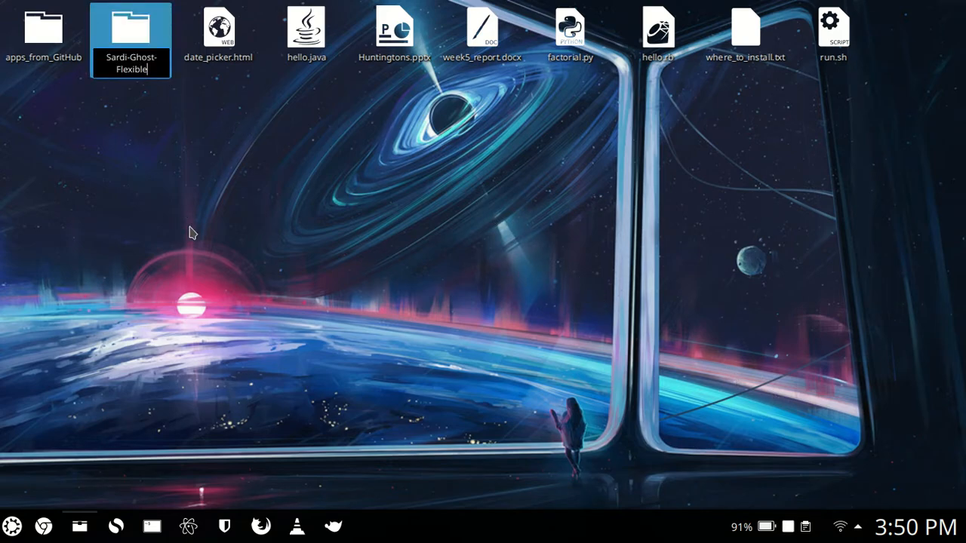
{"action": "type", "text": "-"}
{"action": "type", "text": "Blue"}
{"action": "key", "text": "Return"}
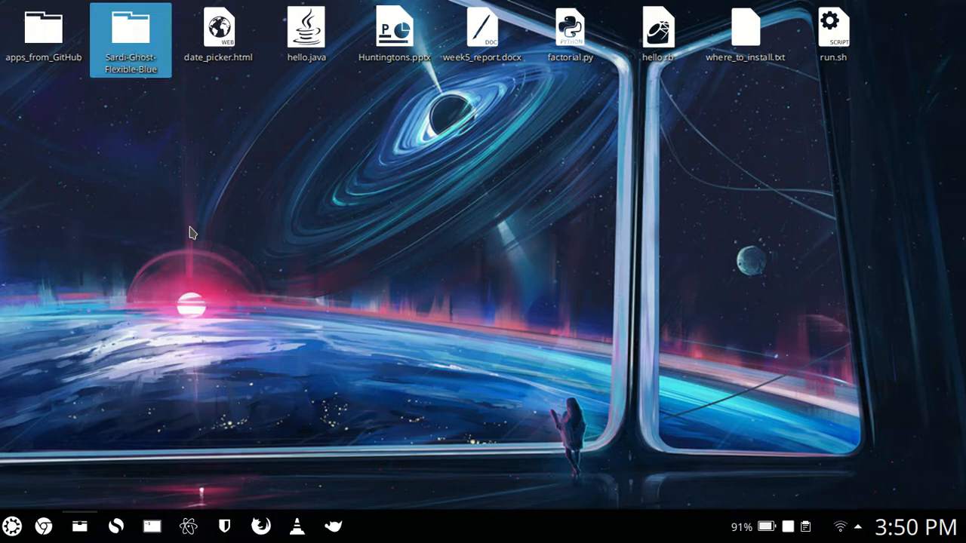
Step: Open change-color.sh from the desktop's Sardi-Ghost-Flexible-Blue folder in Atom
{"action": "left_click", "coordinate": [121, 46]}
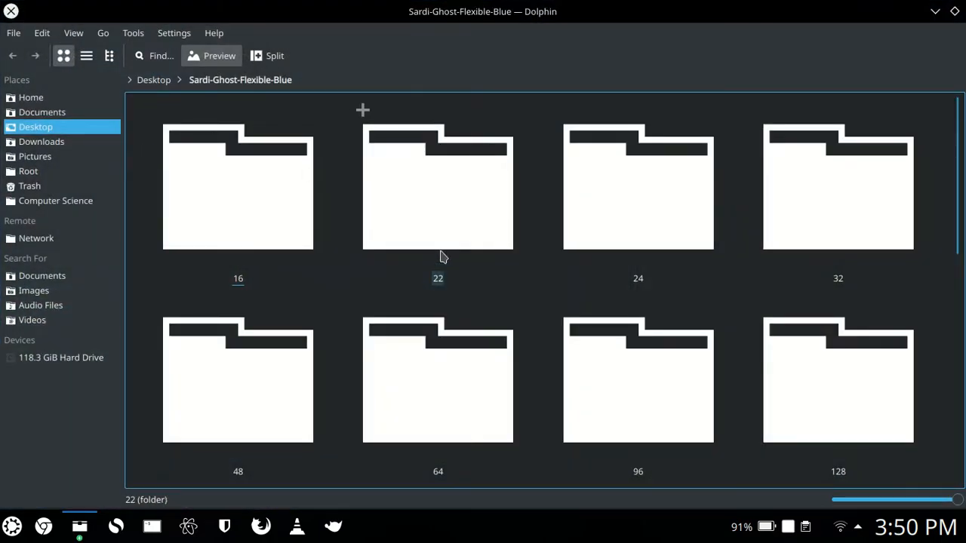
{"action": "scroll", "coordinate": [442, 257], "scroll_direction": "down", "scroll_amount": 5}
{"action": "scroll", "coordinate": [427, 276], "scroll_direction": "up", "scroll_amount": 1}
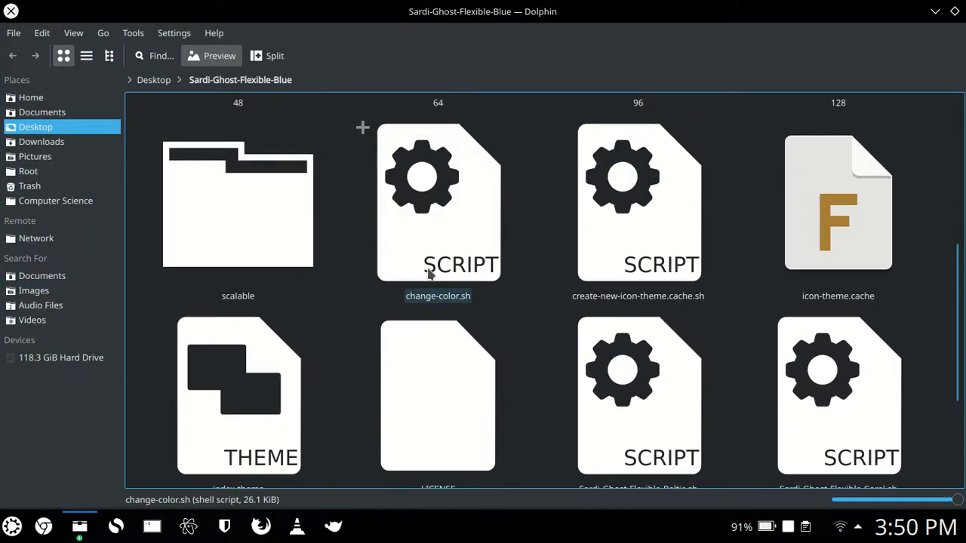
{"action": "right_click", "coordinate": [440, 228]}
{"action": "left_click", "coordinate": [490, 230]}
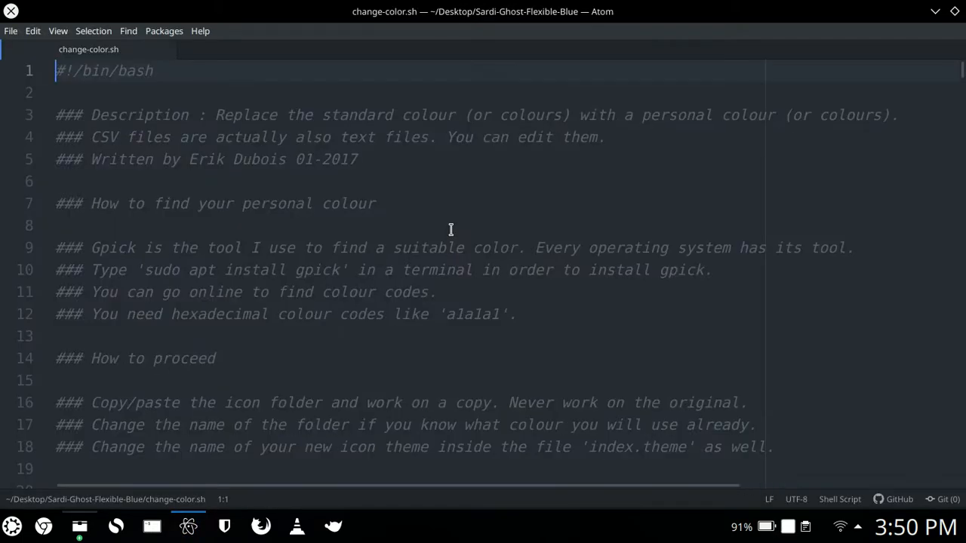
Step: Read the How to proceed notes in change-color.sh and highlight the index.theme mention on line 18
{"action": "scroll", "coordinate": [450, 230], "scroll_direction": "down", "scroll_amount": 4}
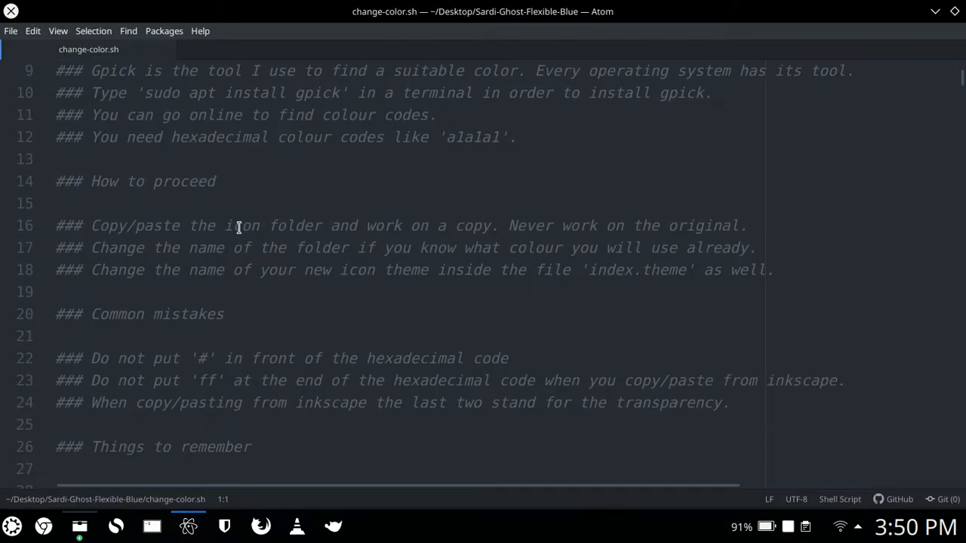
{"action": "left_click", "coordinate": [239, 227]}
{"action": "key", "text": "Down"}
{"action": "key", "text": "Down"}
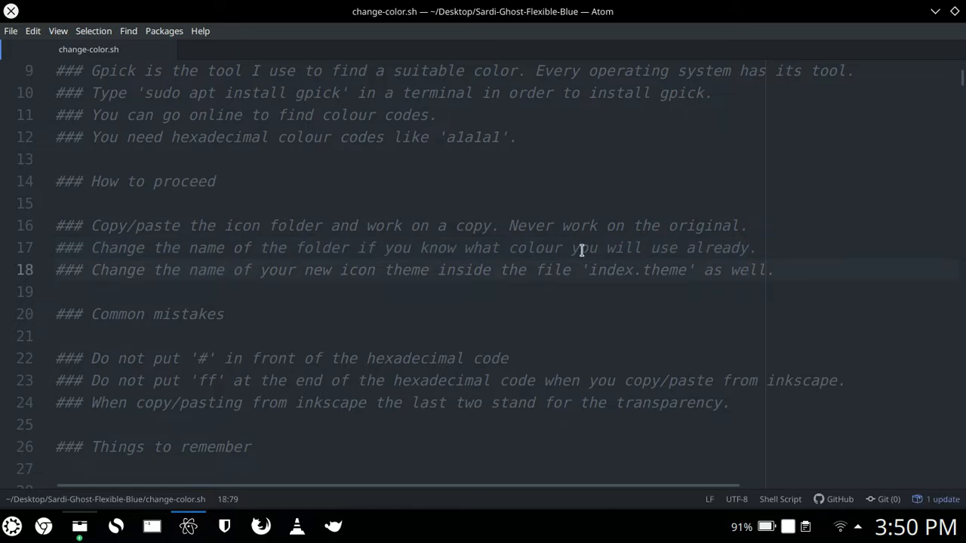
{"action": "left_click_drag", "start_coordinate": [696, 274], "coordinate": [606, 274]}
Step: Open index.theme from the Sardi-Ghost-Flexible-Blue folder in Atom, go to the end of its Name line, and close the file
{"action": "key", "text": "alt+Tab"}
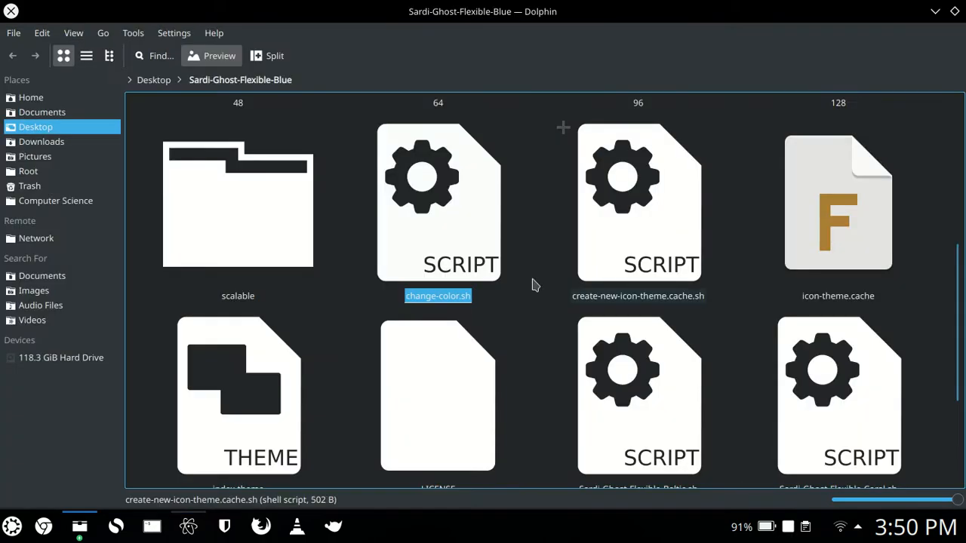
{"action": "key", "text": "Left"}
{"action": "key", "text": "Down"}
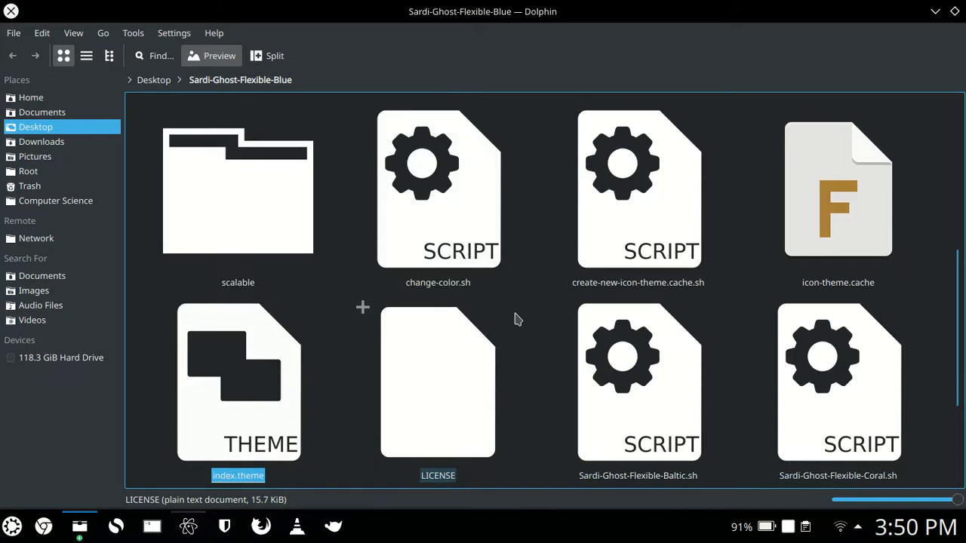
{"action": "right_click", "coordinate": [217, 381]}
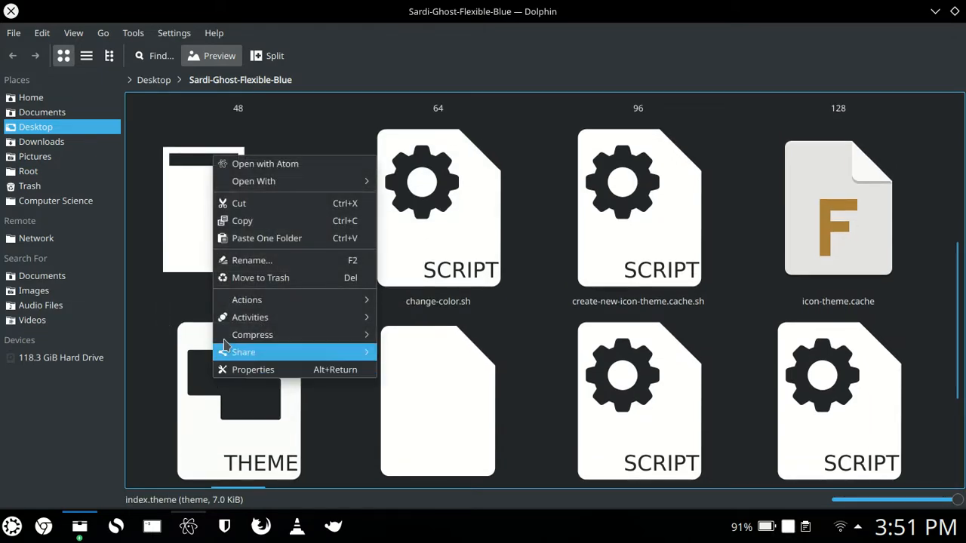
{"action": "left_click", "coordinate": [283, 168]}
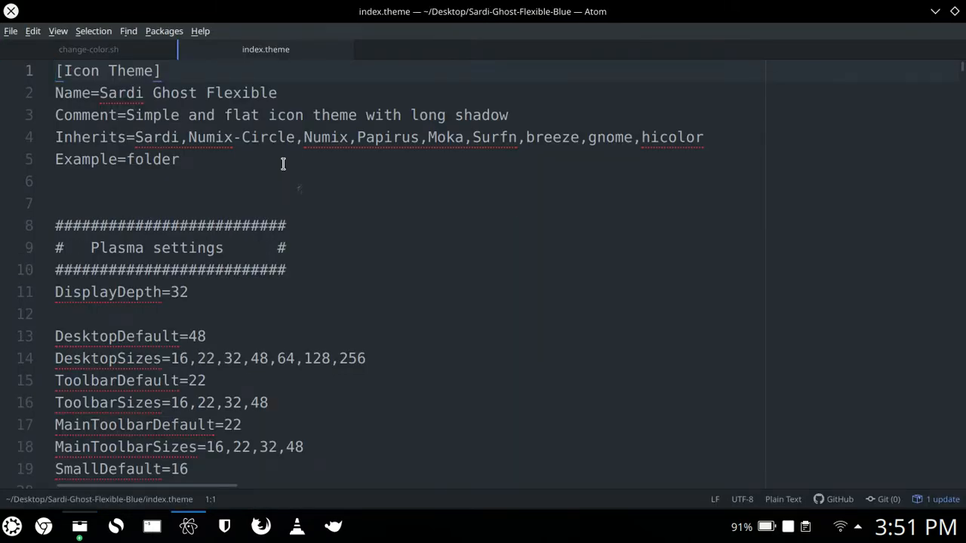
{"action": "left_click", "coordinate": [296, 95]}
{"action": "key", "text": "ctrl+w"}
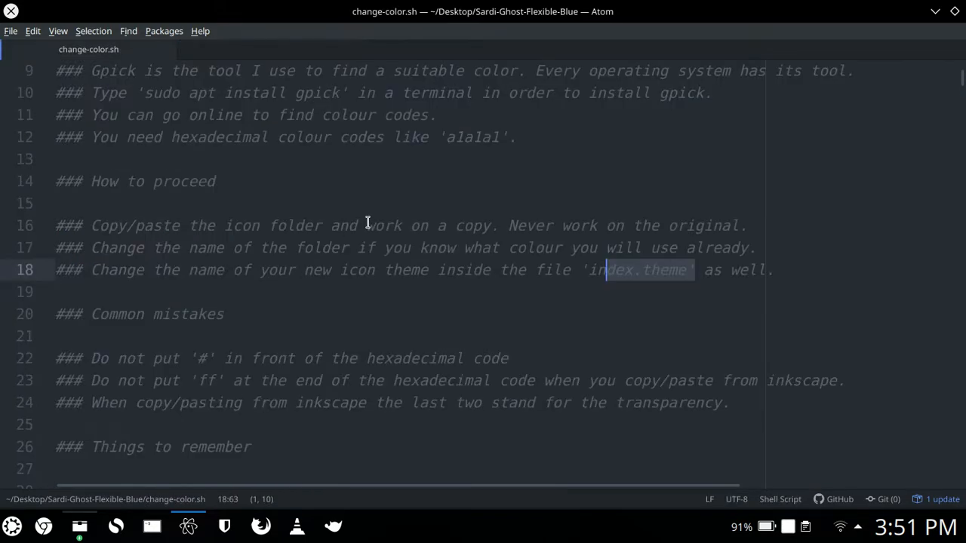
Step: Examine the common mistakes, the oldcolour and newcolour lines, and the Gpick advice in change-color.sh
{"action": "left_click", "coordinate": [368, 222]}
{"action": "scroll", "coordinate": [368, 223], "scroll_direction": "down", "scroll_amount": 3}
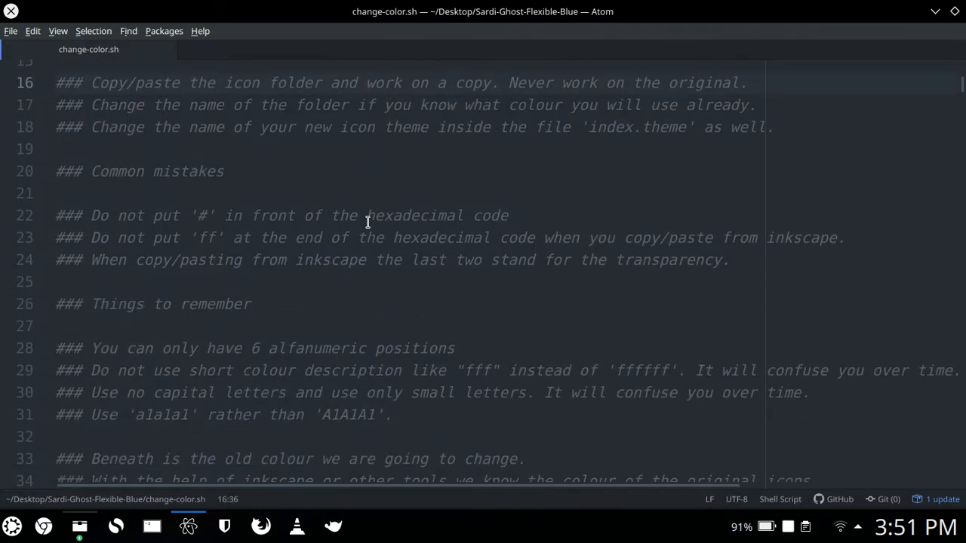
{"action": "scroll", "coordinate": [367, 222], "scroll_direction": "down", "scroll_amount": 7}
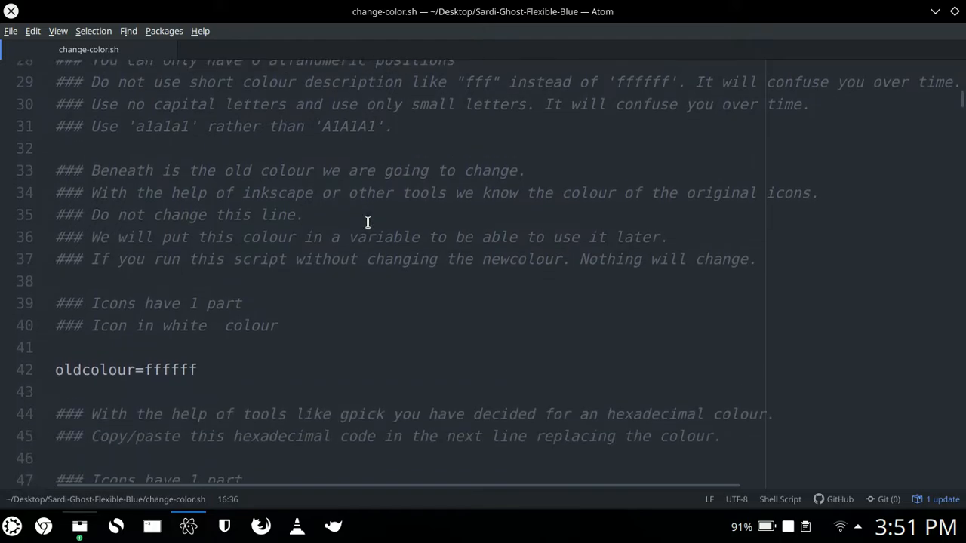
{"action": "left_click", "coordinate": [212, 368]}
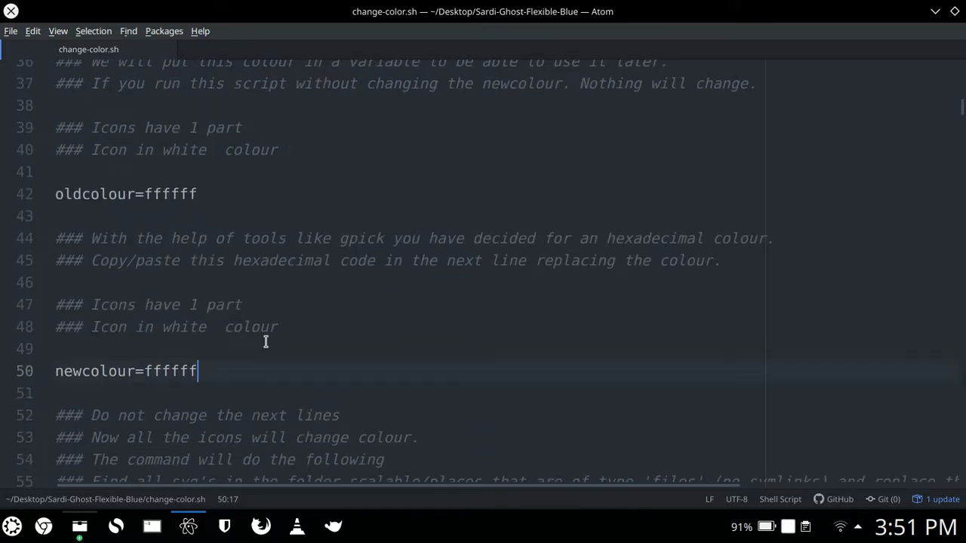
{"action": "scroll", "coordinate": [265, 342], "scroll_direction": "up", "scroll_amount": 8}
{"action": "scroll", "coordinate": [266, 342], "scroll_direction": "up", "scroll_amount": 4}
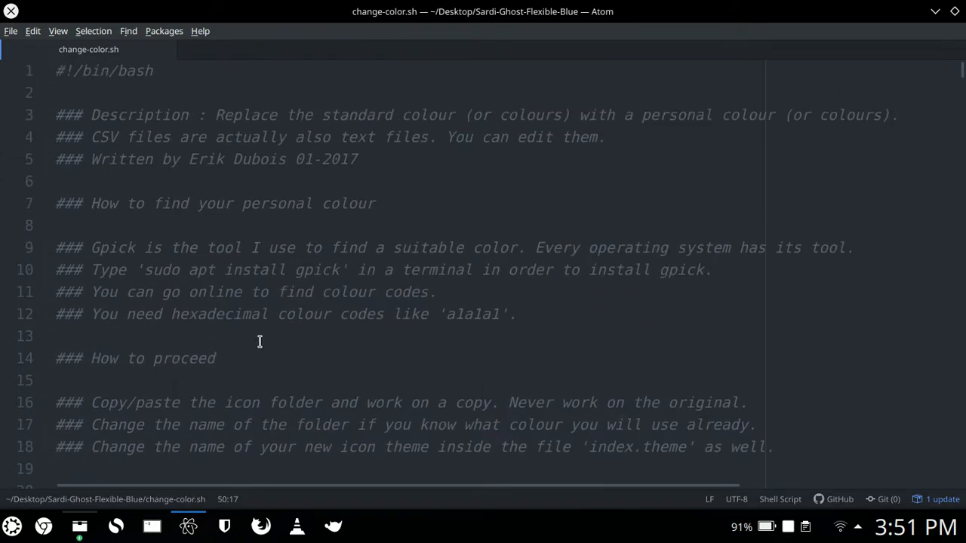
{"action": "scroll", "coordinate": [259, 342], "scroll_direction": "down", "scroll_amount": 2}
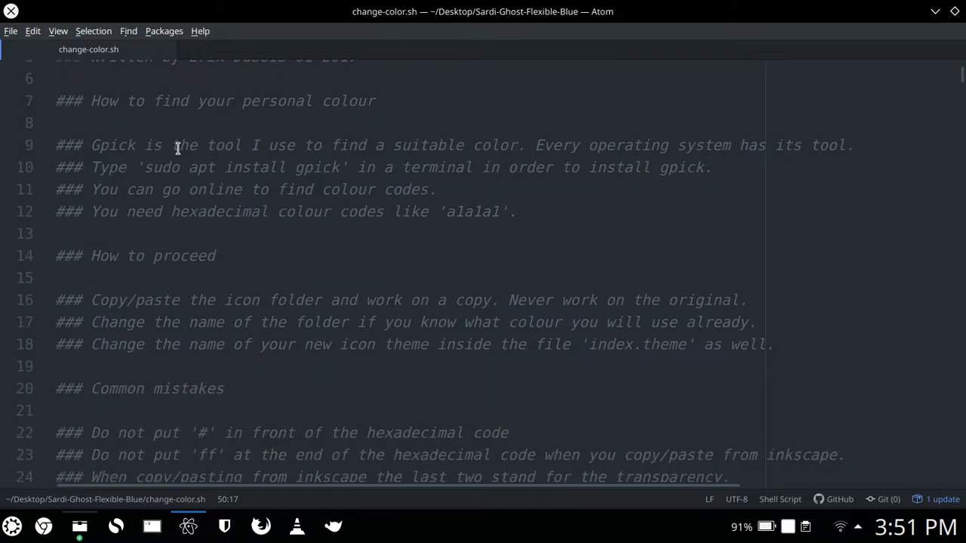
{"action": "scroll", "coordinate": [179, 148], "scroll_direction": "up", "scroll_amount": 2}
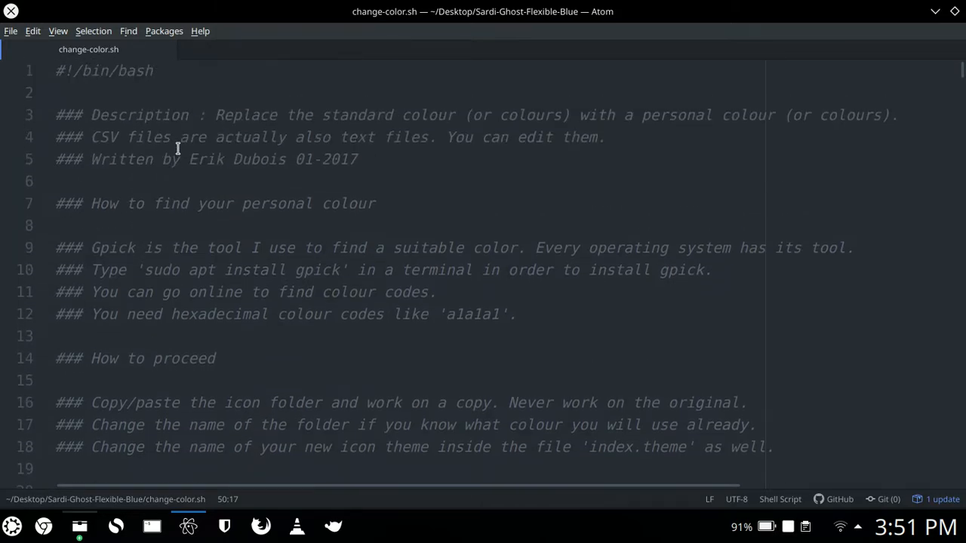
{"action": "double_click", "coordinate": [126, 249]}
Step: Go to the bare desktop and unlock the widgets
{"action": "key", "text": "alt+Tab"}
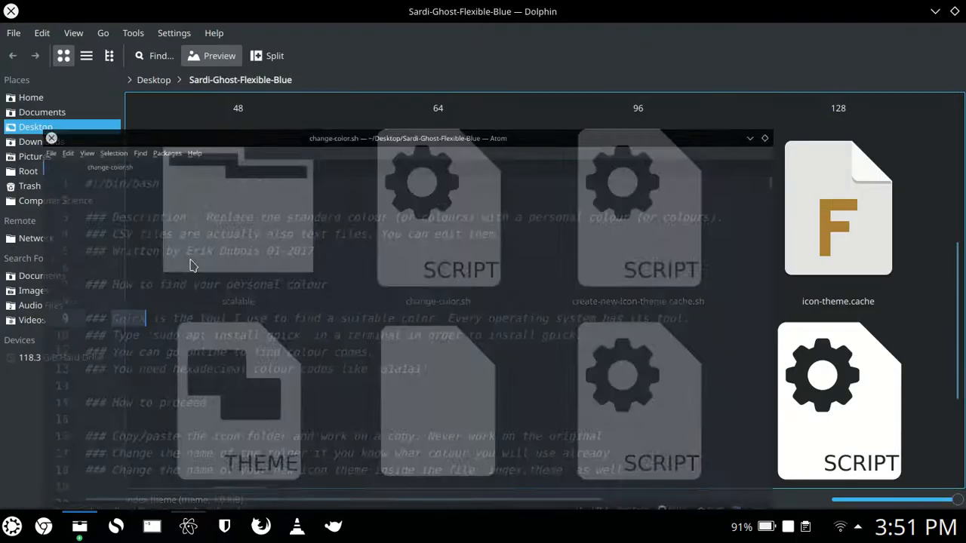
{"action": "key", "text": "super+Page_Down"}
{"action": "left_click", "coordinate": [336, 158]}
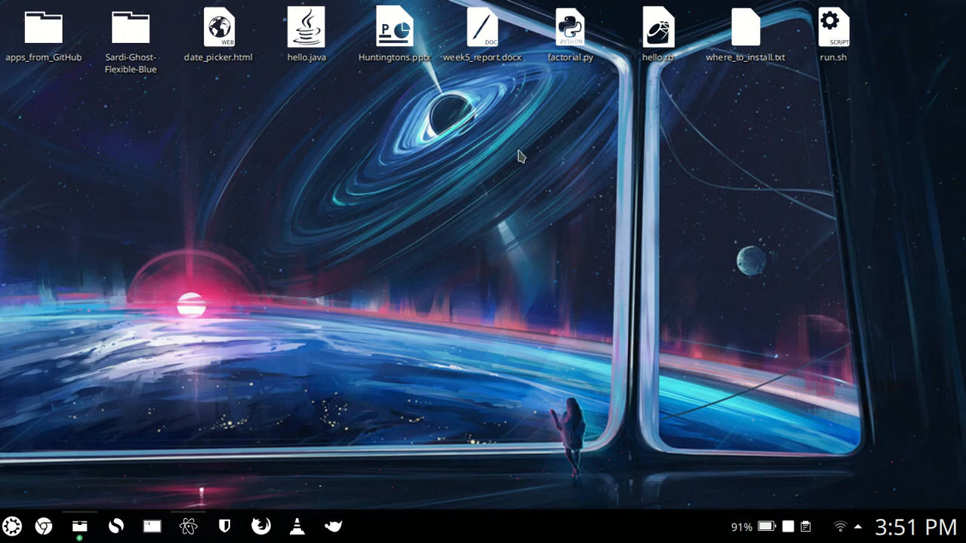
{"action": "right_click", "coordinate": [472, 146]}
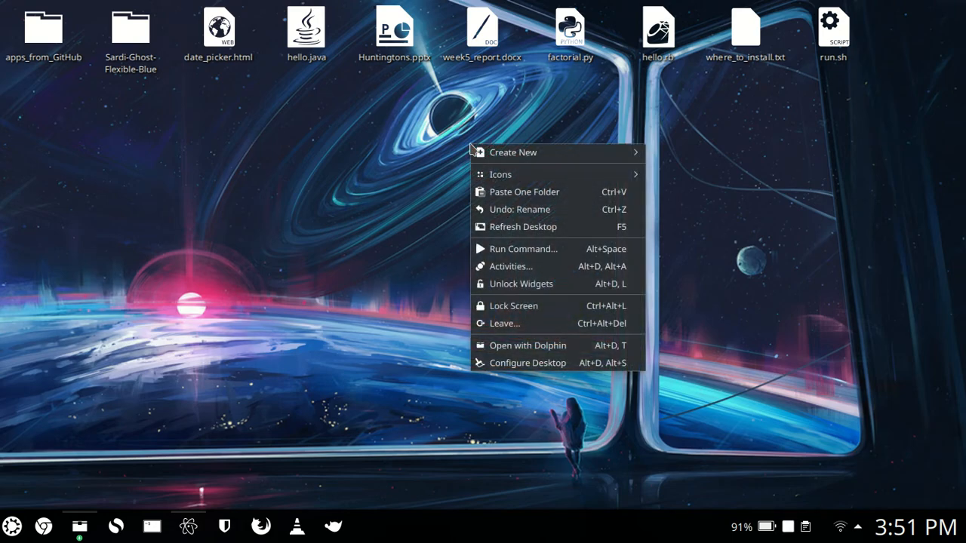
{"action": "left_click", "coordinate": [520, 283]}
Step: Find the Color Picker widget by searching for color, add it to the taskbar panel before the battery indicator, and lock the widgets
{"action": "right_click", "coordinate": [434, 247]}
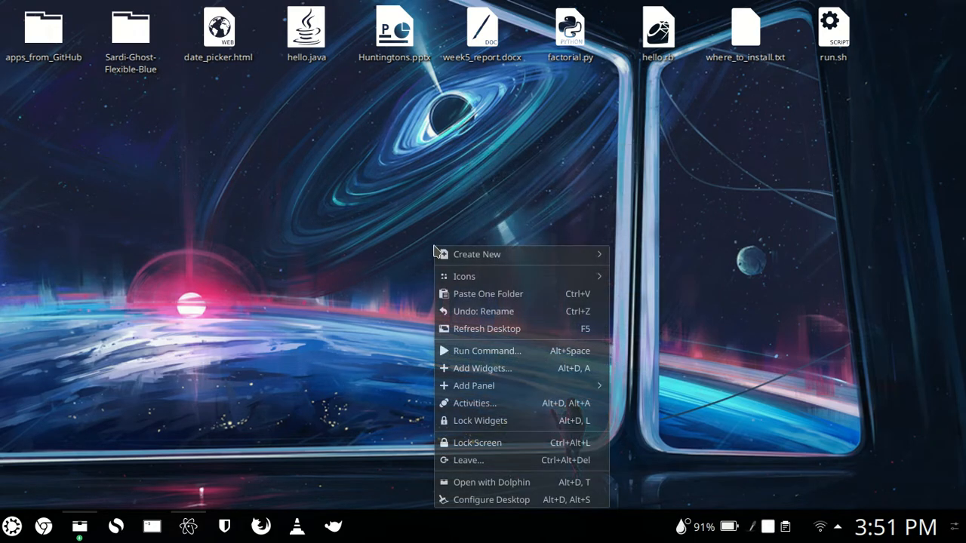
{"action": "left_click", "coordinate": [473, 368]}
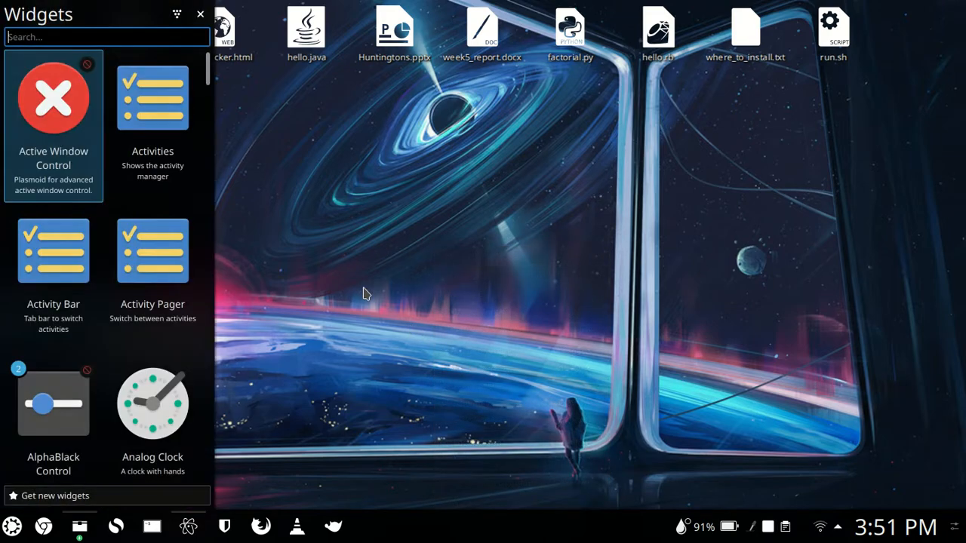
{"action": "type", "text": "color"}
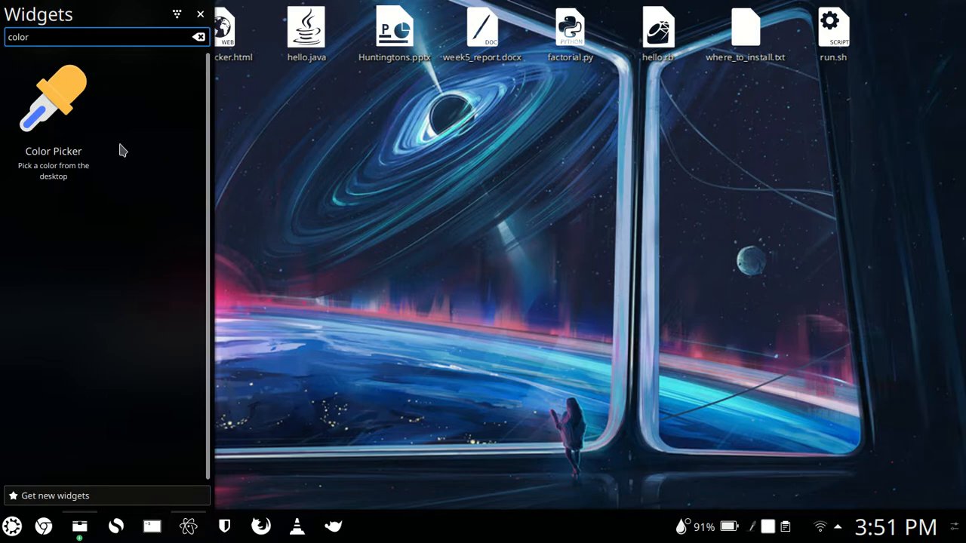
{"action": "left_click_drag", "start_coordinate": [118, 151], "coordinate": [626, 525]}
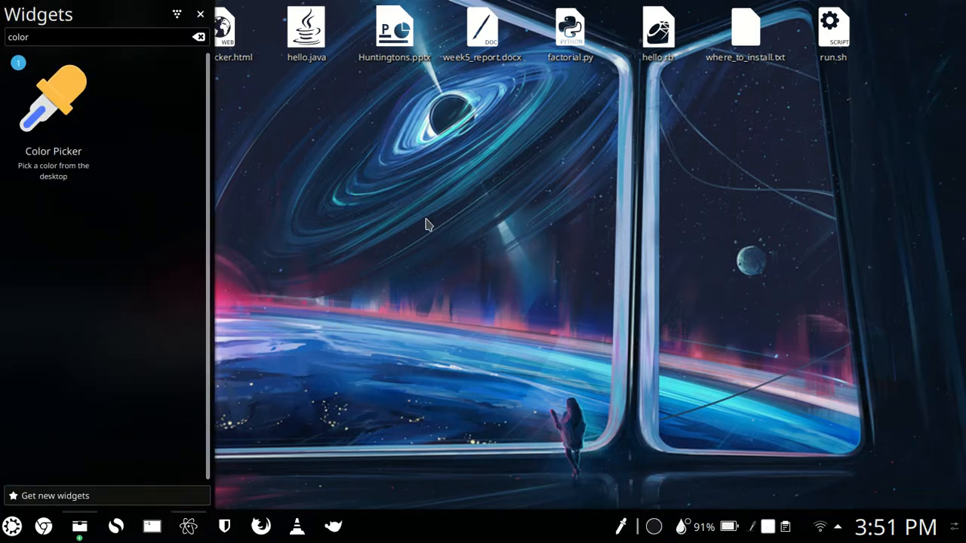
{"action": "left_click", "coordinate": [200, 14]}
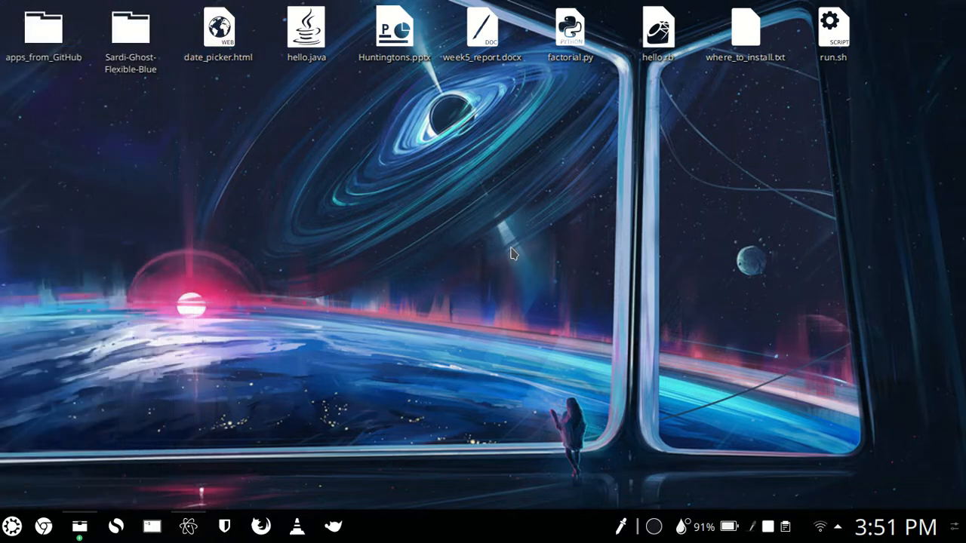
{"action": "right_click", "coordinate": [512, 253]}
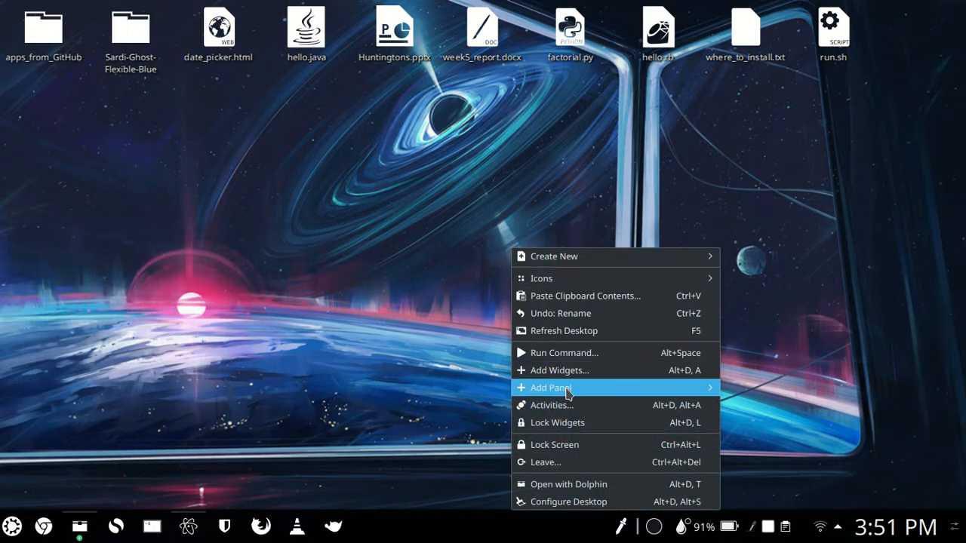
{"action": "left_click", "coordinate": [575, 423]}
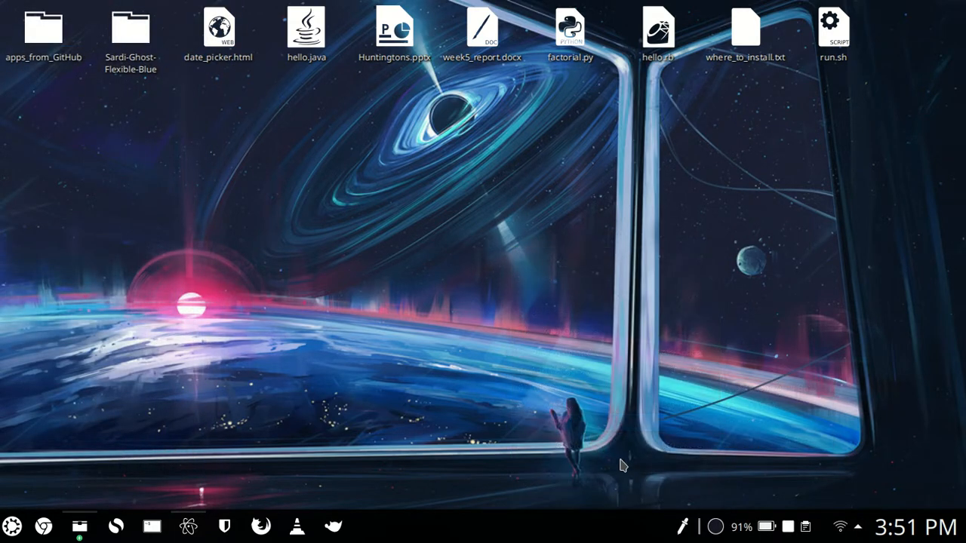
Step: Pick the bright cyan from the wallpaper with the Color Picker and copy its hex code as 4be7f0
{"action": "left_click", "coordinate": [683, 526]}
{"action": "left_click", "coordinate": [689, 392]}
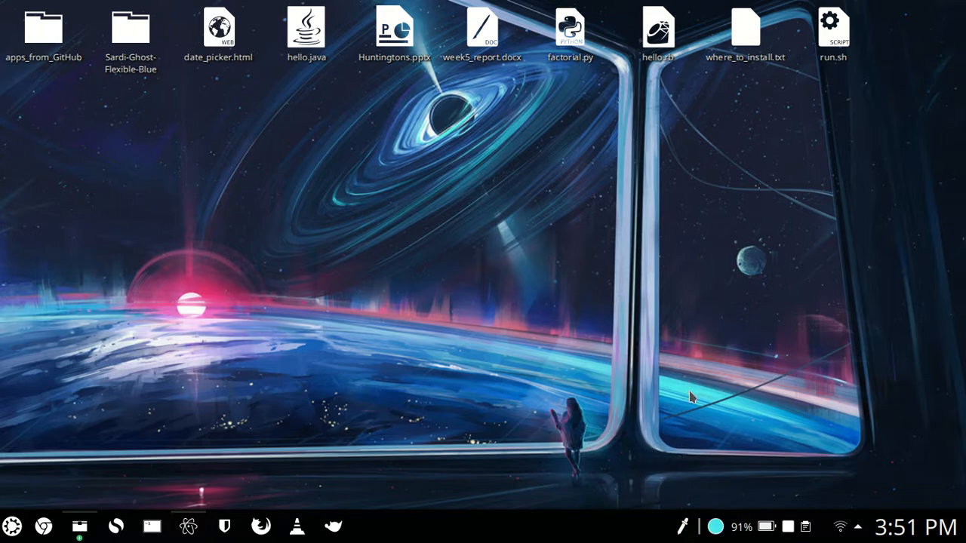
{"action": "left_click", "coordinate": [714, 527]}
{"action": "left_click", "coordinate": [626, 326]}
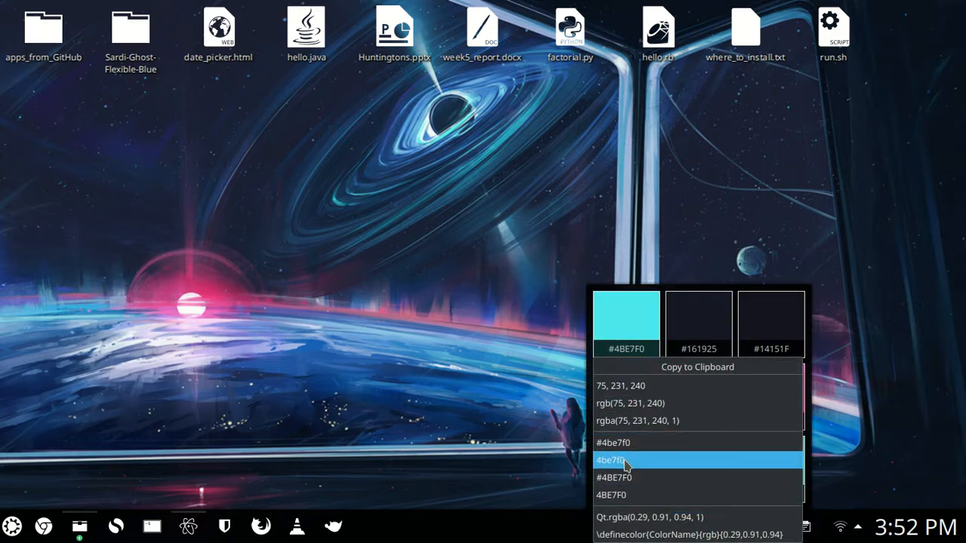
{"action": "left_click", "coordinate": [535, 459]}
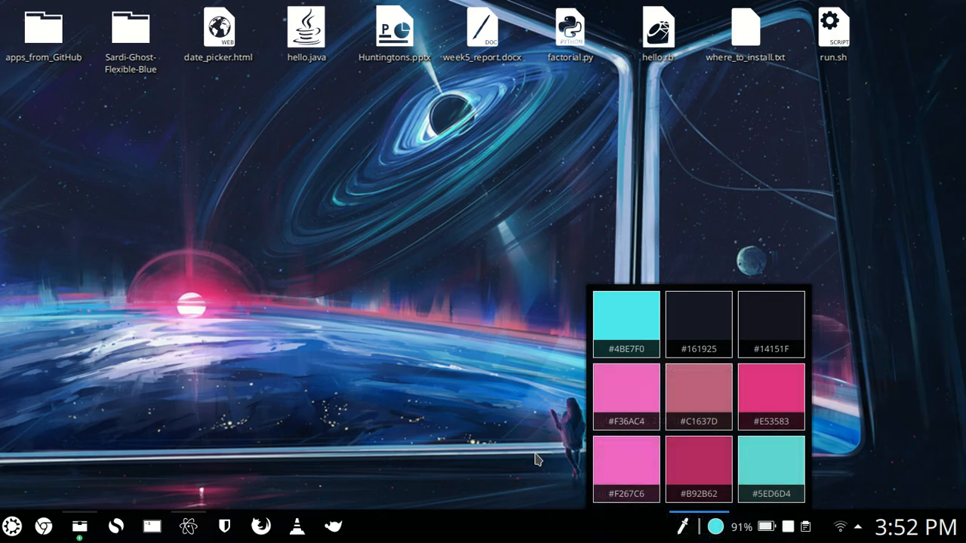
{"action": "left_click", "coordinate": [616, 355]}
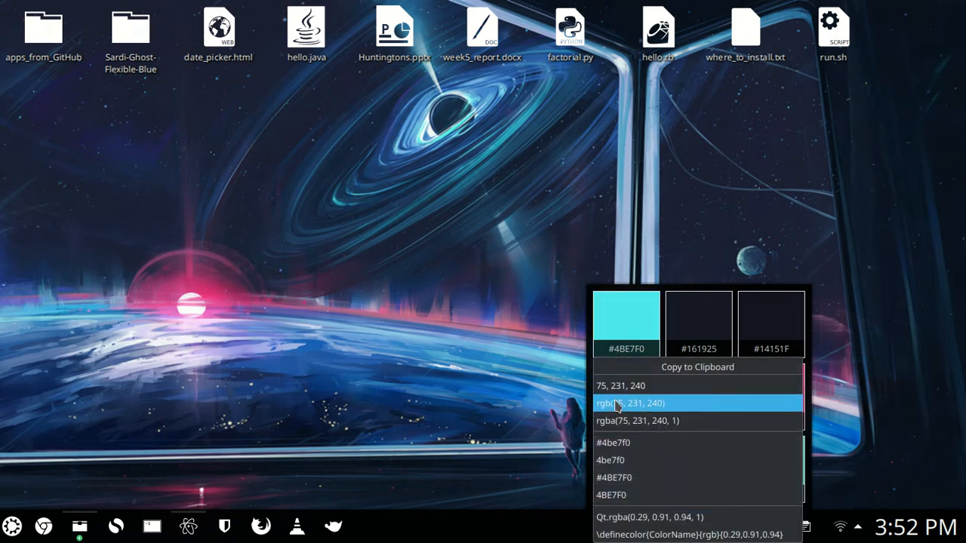
{"action": "left_click", "coordinate": [639, 460]}
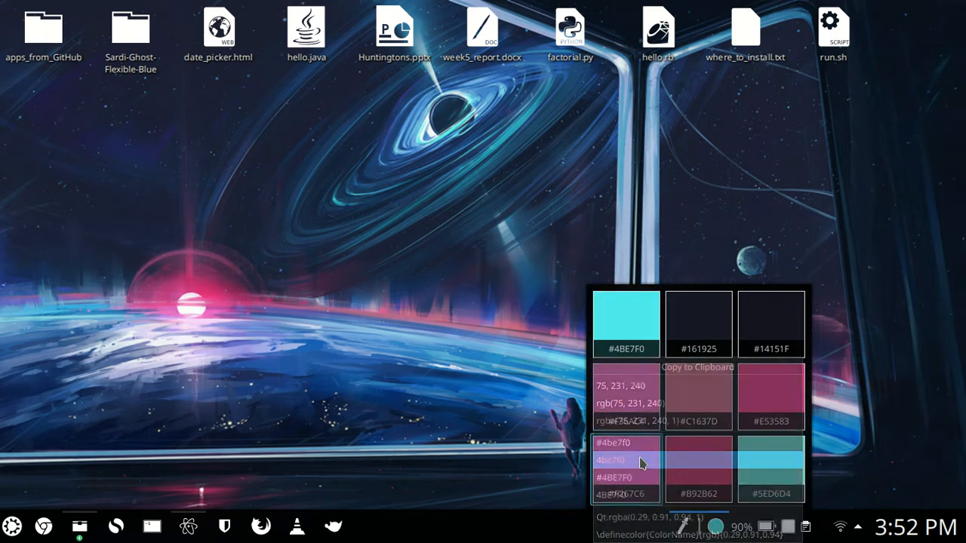
{"action": "left_click", "coordinate": [435, 401]}
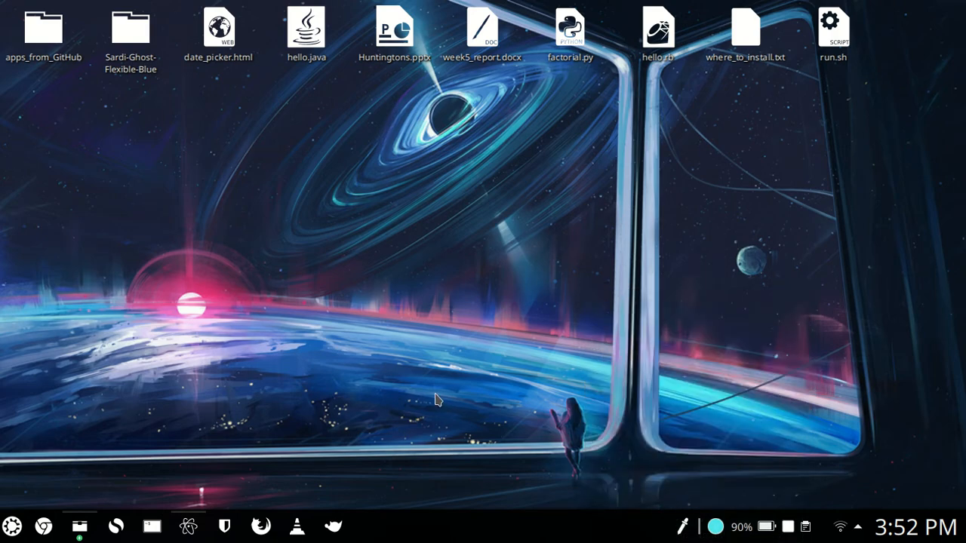
Step: Set newcolour to 4be7f0 on line 50 of change-color.sh in Atom and close the file
{"action": "key", "text": "alt+Tab"}
{"action": "scroll", "coordinate": [392, 352], "scroll_direction": "down", "scroll_amount": 10}
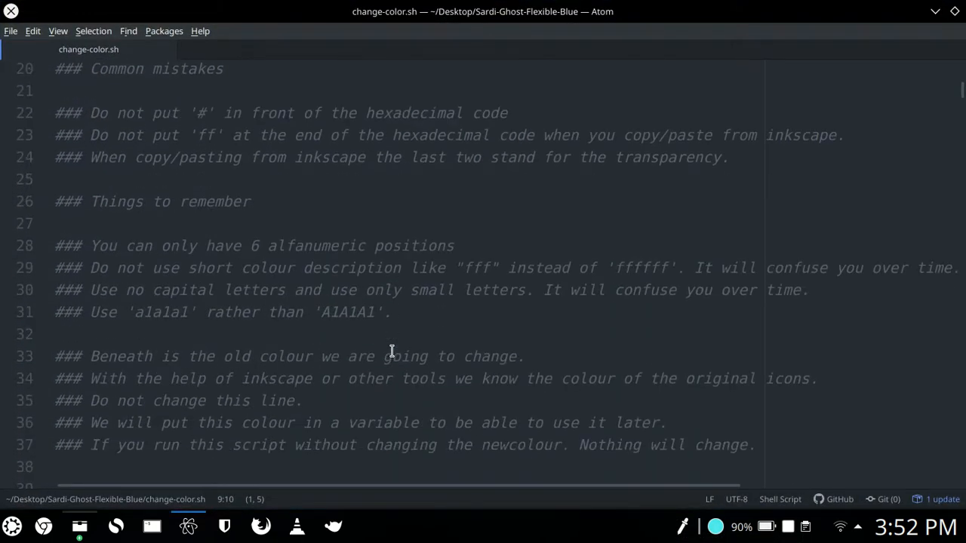
{"action": "scroll", "coordinate": [392, 351], "scroll_direction": "down", "scroll_amount": 1}
{"action": "left_click", "coordinate": [328, 319]}
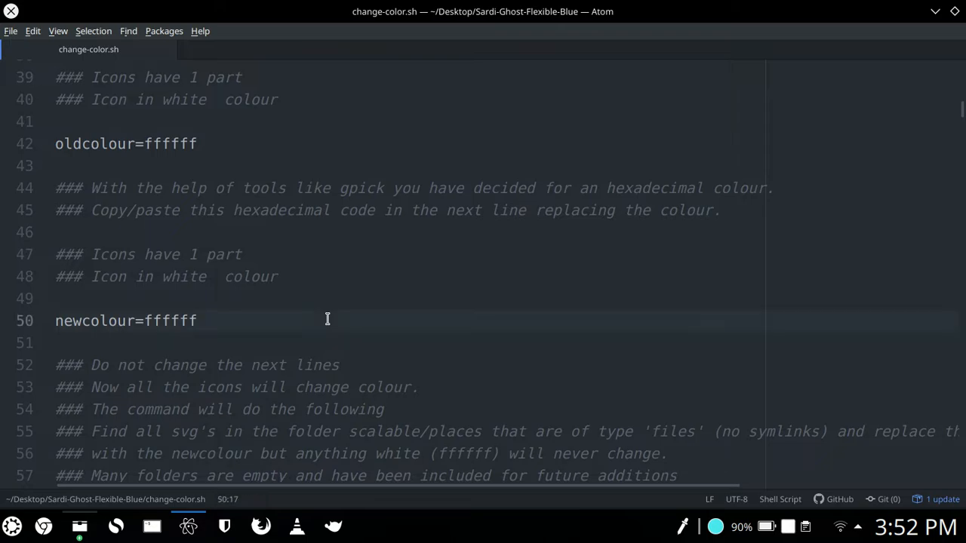
{"action": "key", "text": "ctrl+shift+Left"}
{"action": "type", "text": "4be7f0"}
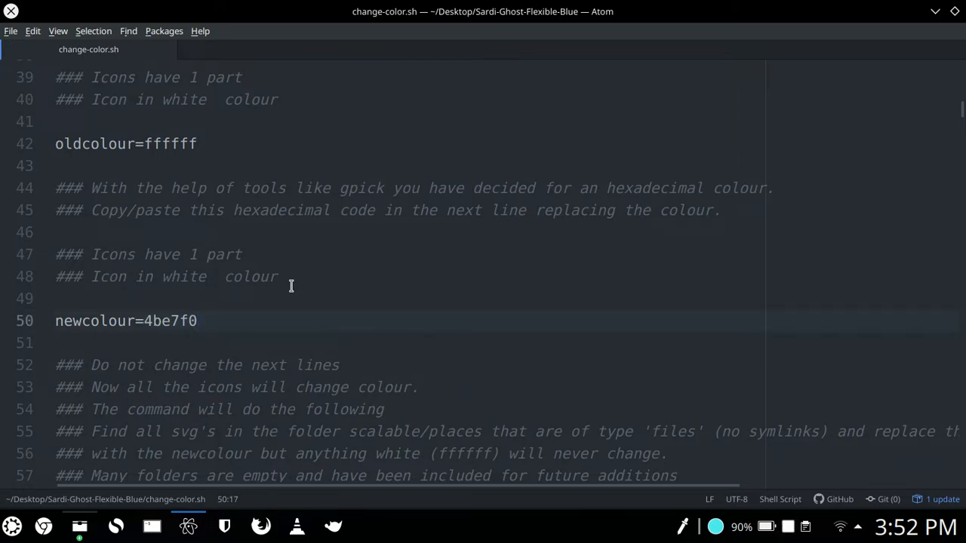
{"action": "key", "text": "ctrl+w"}
{"action": "key", "text": "ctrl+w"}
Step: Switch to the Dolphin window showing the Sardi-Ghost-Flexible-Blue folder on the Desktop
{"action": "key", "text": "alt+Tab"}
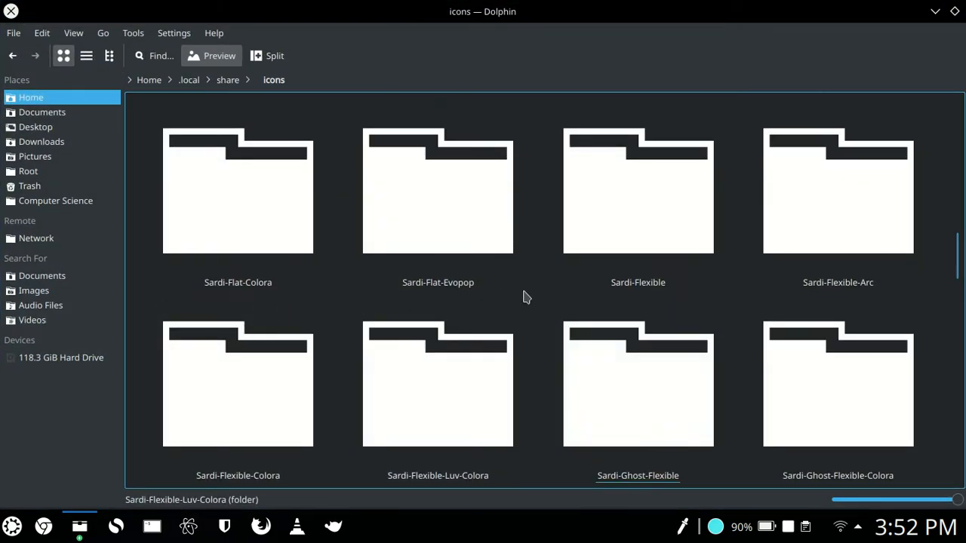
{"action": "key", "text": "alt+Tab"}
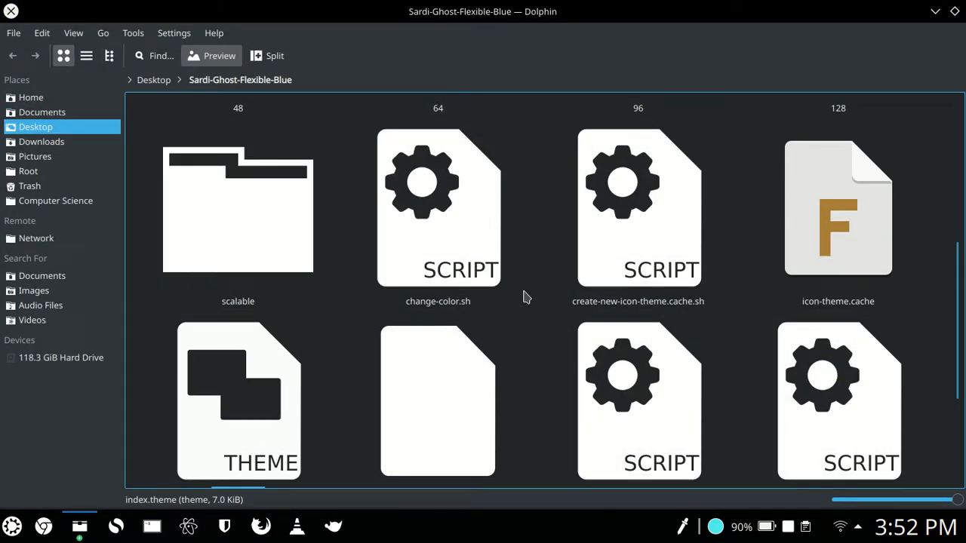
{"action": "scroll", "coordinate": [533, 249], "scroll_direction": "up", "scroll_amount": 1}
{"action": "right_click", "coordinate": [533, 240]}
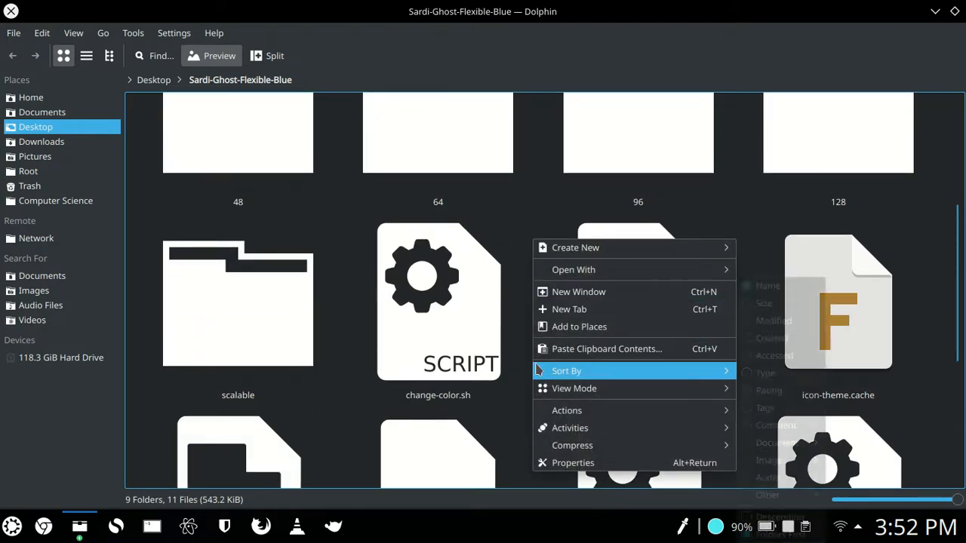
{"action": "left_click", "coordinate": [479, 305]}
{"action": "right_click", "coordinate": [540, 264]}
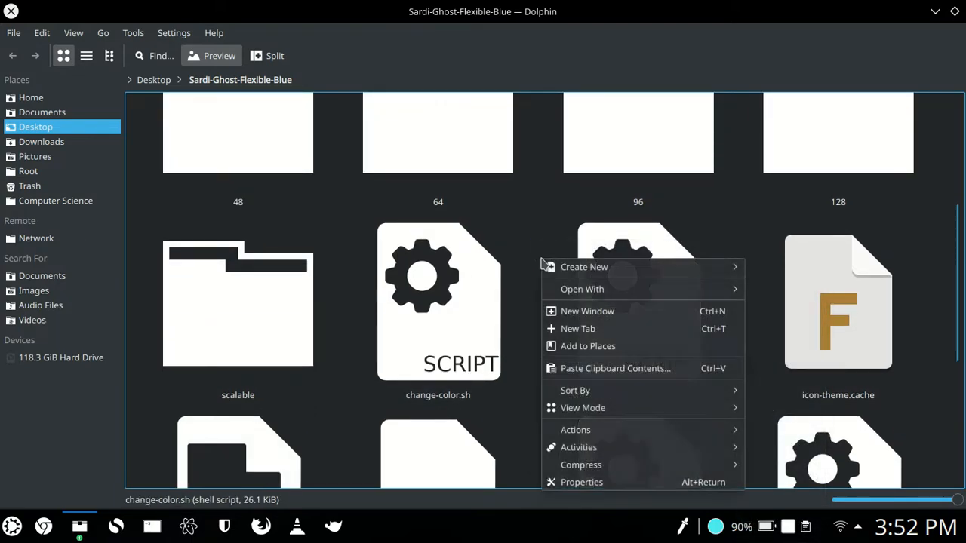
{"action": "left_click", "coordinate": [529, 234]}
{"action": "scroll", "coordinate": [529, 234], "scroll_direction": "up", "scroll_amount": 2}
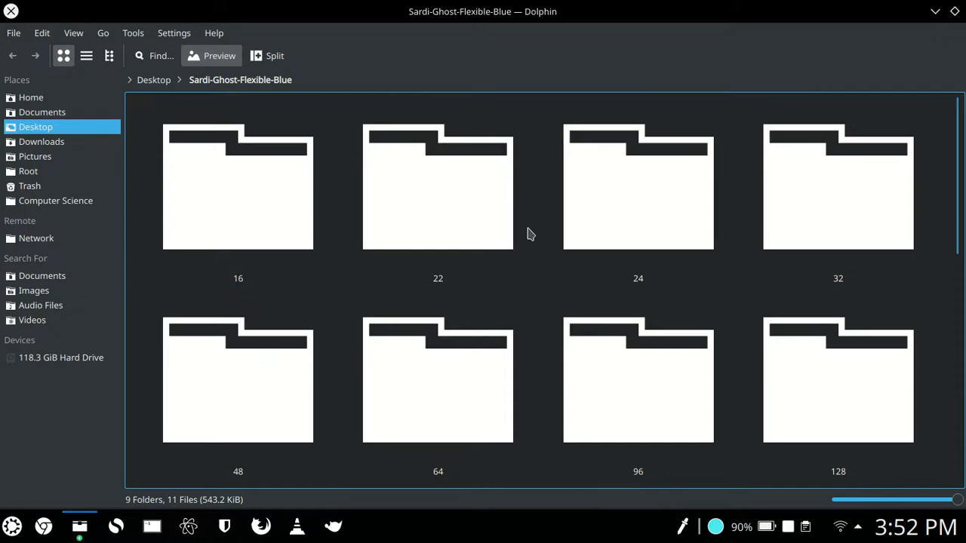
Step: Inspect the icon colours in the scalable/apps subfolder and return to the Sardi-Ghost-Flexible-Blue folder
{"action": "scroll", "coordinate": [528, 234], "scroll_direction": "down", "scroll_amount": 2}
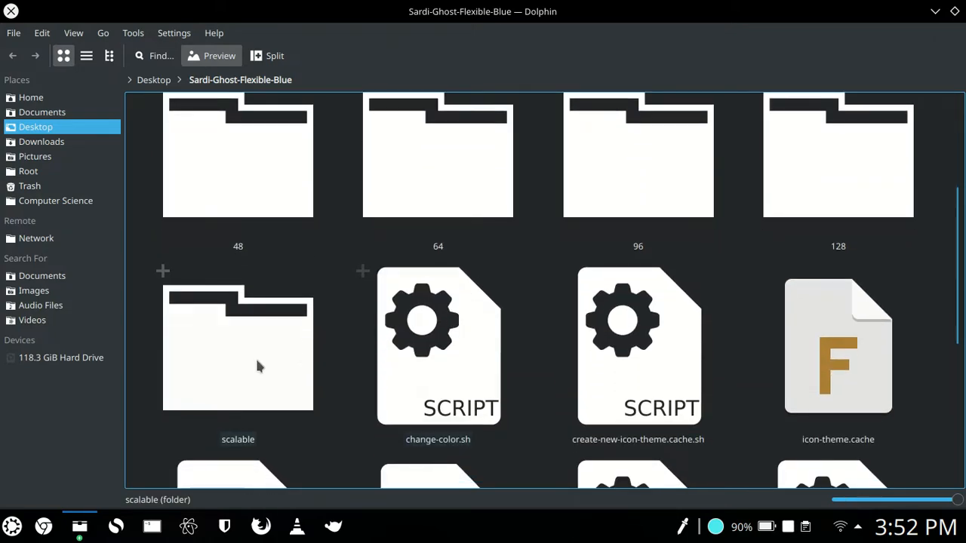
{"action": "left_click", "coordinate": [241, 368]}
{"action": "double_click", "coordinate": [242, 369]}
{"action": "type", "text": "app"}
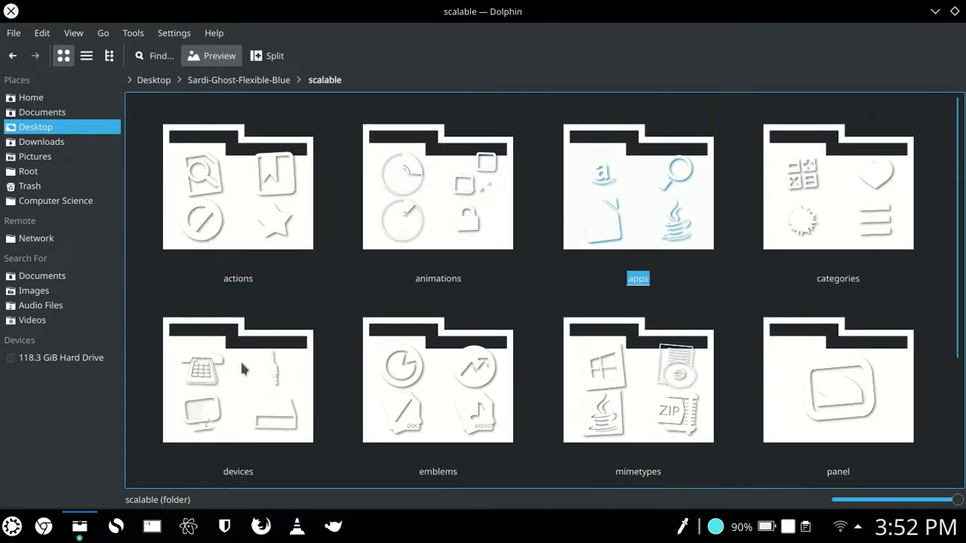
{"action": "key", "text": "Return"}
{"action": "scroll", "coordinate": [242, 368], "scroll_direction": "down", "scroll_amount": 10}
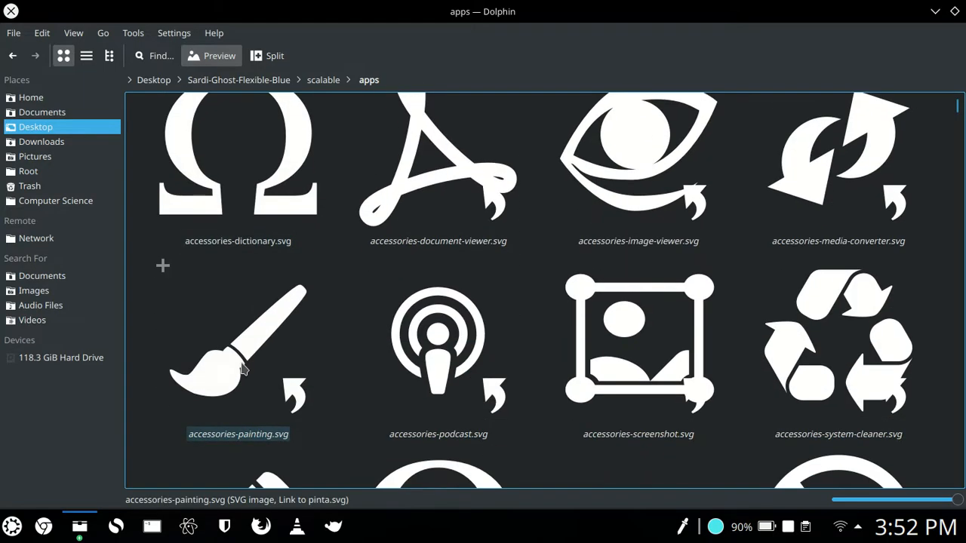
{"action": "key", "text": "BackSpace"}
{"action": "key", "text": "BackSpace"}
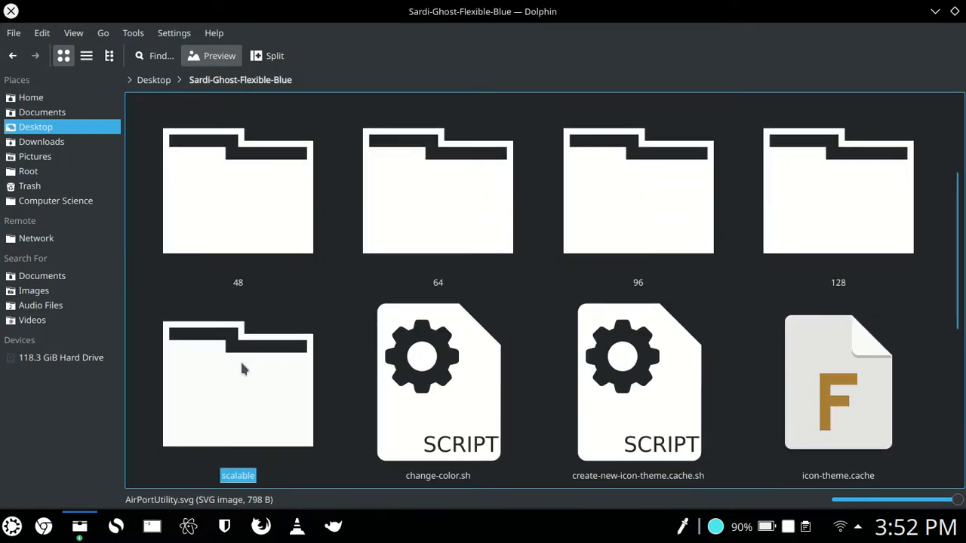
Step: Open a terminal in the Sardi-Ghost-Flexible-Blue folder
{"action": "left_click", "coordinate": [533, 357]}
{"action": "scroll", "coordinate": [535, 327], "scroll_direction": "down", "scroll_amount": 4}
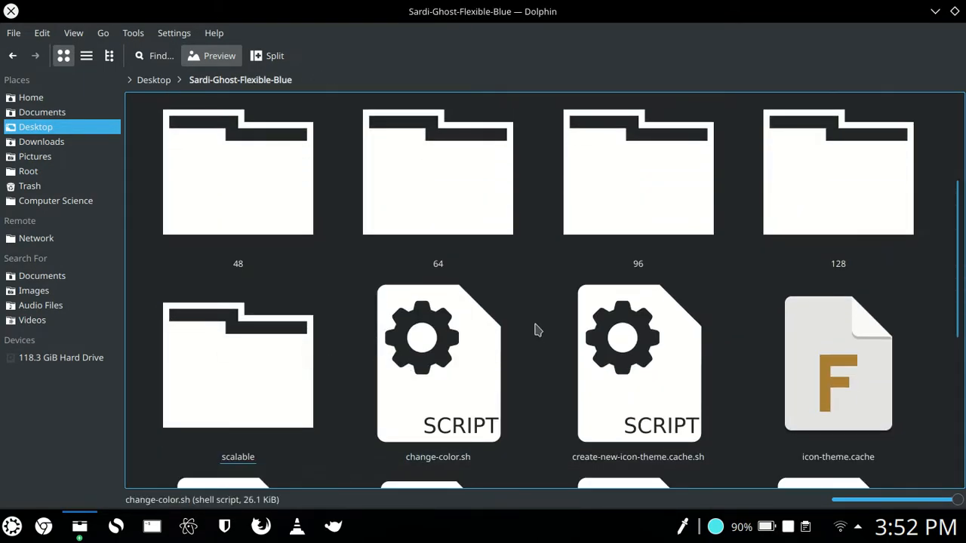
{"action": "right_click", "coordinate": [538, 287]}
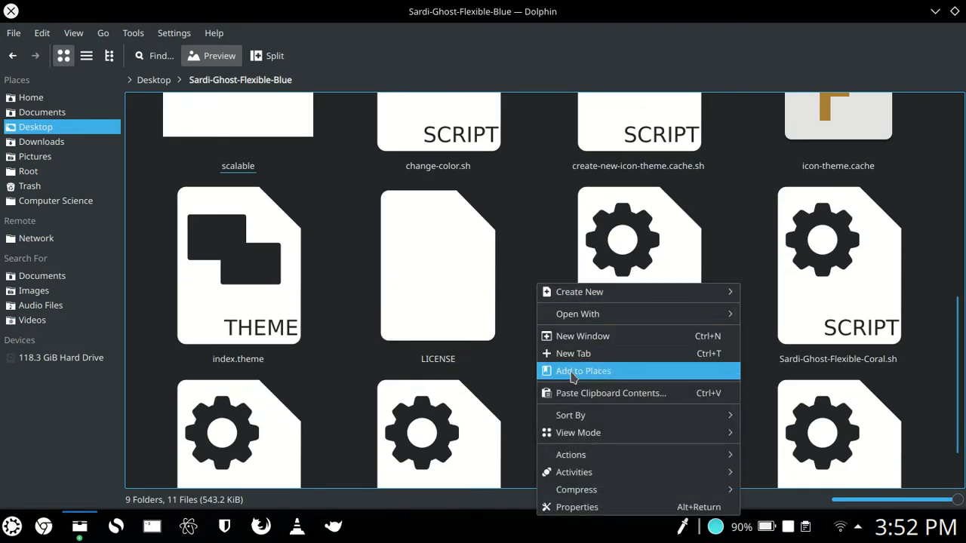
{"action": "mouse_move", "coordinate": [589, 457]}
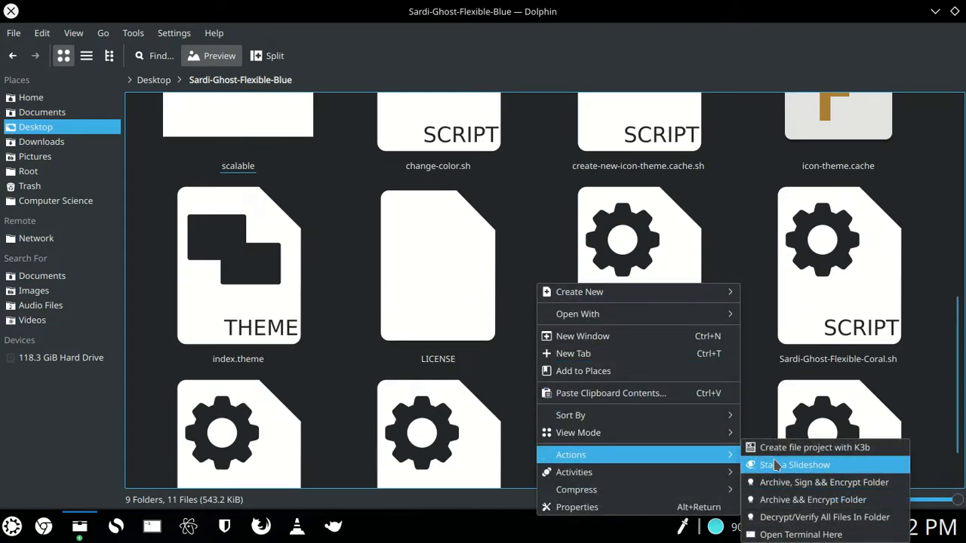
{"action": "left_click", "coordinate": [792, 534]}
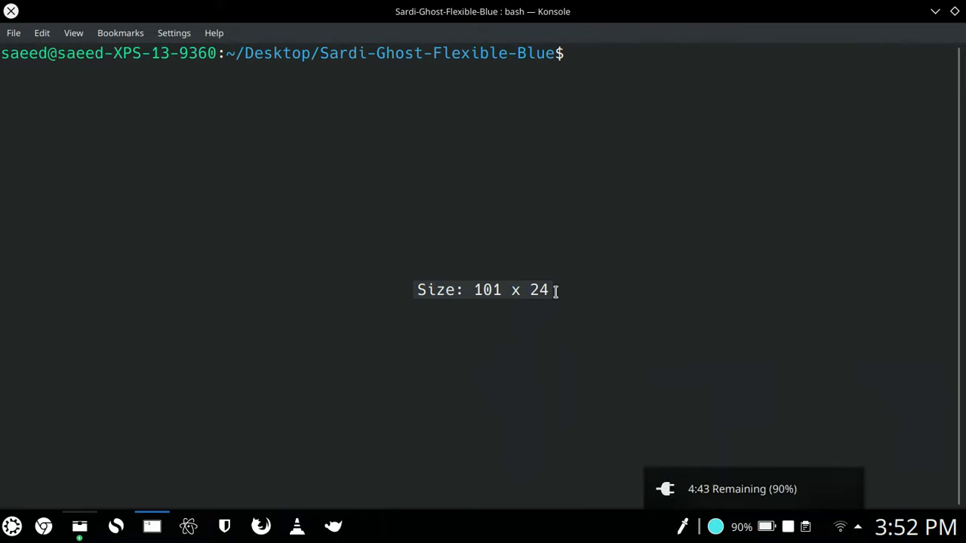
Step: List the folder's files with ls, run ./change-color.sh to recolour the icons, and close the terminal
{"action": "type", "text": "ls"}
{"action": "key", "text": "Return"}
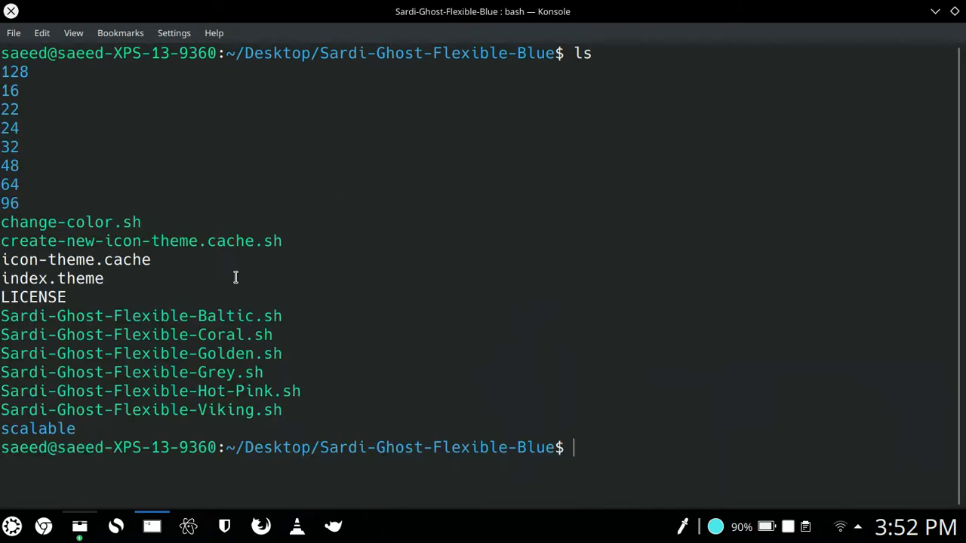
{"action": "left_click_drag", "start_coordinate": [170, 223], "coordinate": [1, 222]}
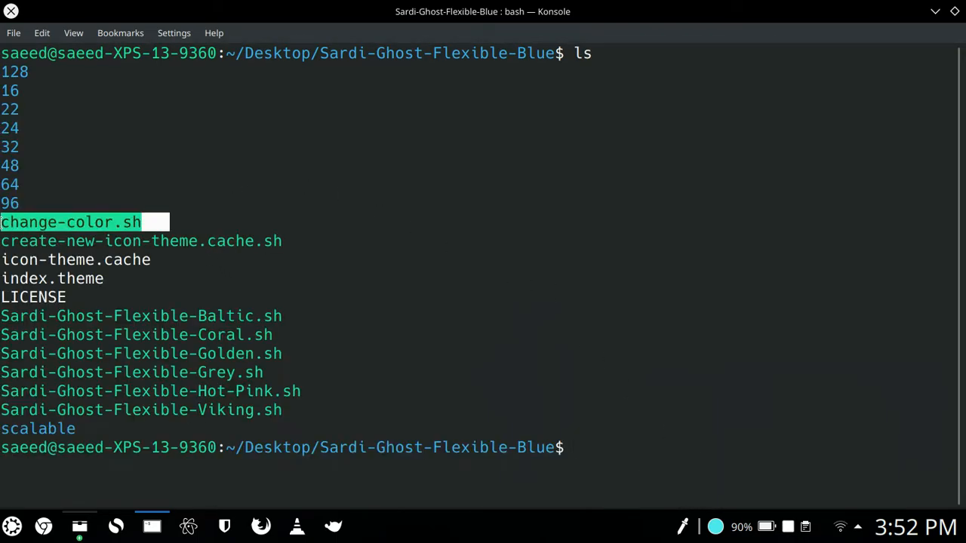
{"action": "left_click", "coordinate": [403, 223]}
{"action": "type", "text": "./change-color.sh"}
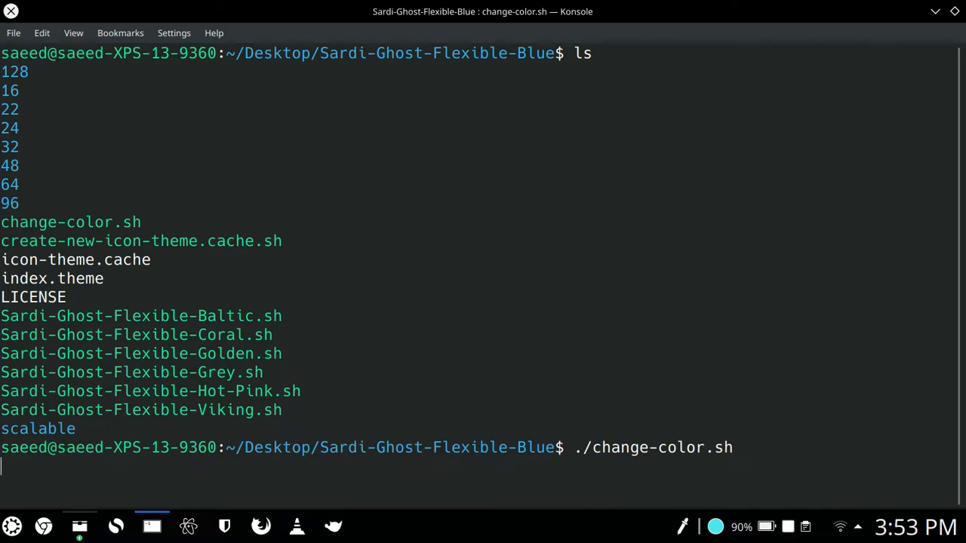
{"action": "left_click", "coordinate": [11, 11]}
Step: Check the recoloured icons in the scalable/apps subfolder and return to the Sardi-Ghost-Flexible-Blue folder
{"action": "scroll", "coordinate": [377, 249], "scroll_direction": "up", "scroll_amount": 5}
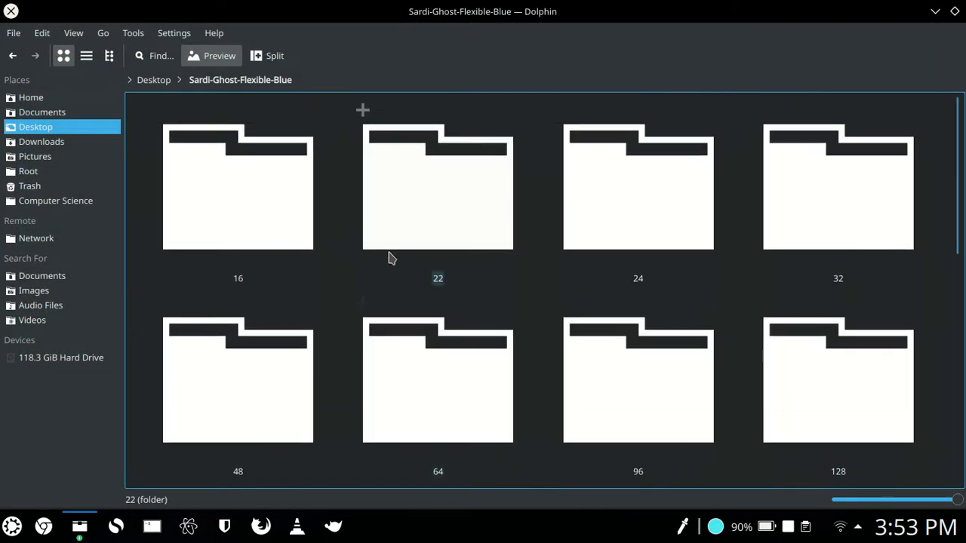
{"action": "scroll", "coordinate": [334, 252], "scroll_direction": "down", "scroll_amount": 4}
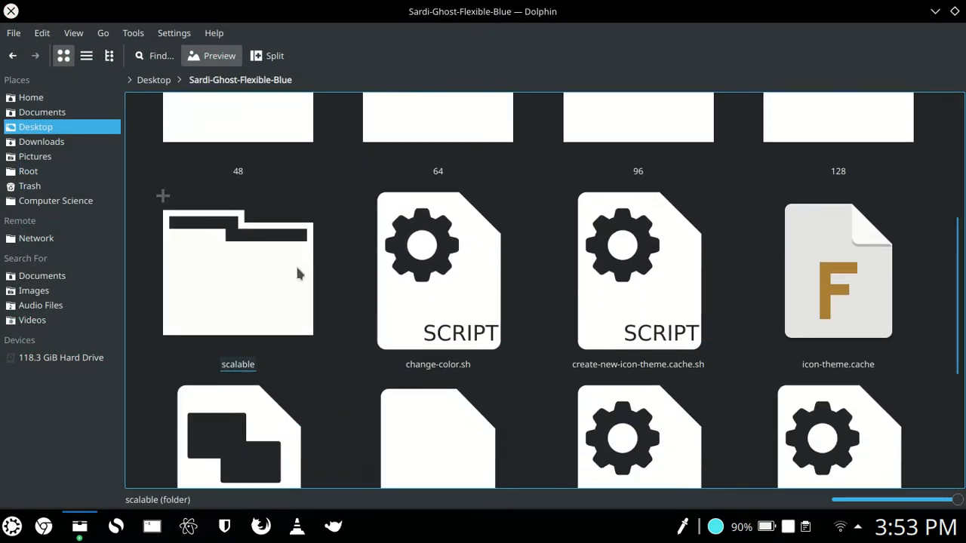
{"action": "left_click", "coordinate": [297, 274]}
{"action": "double_click", "coordinate": [298, 274]}
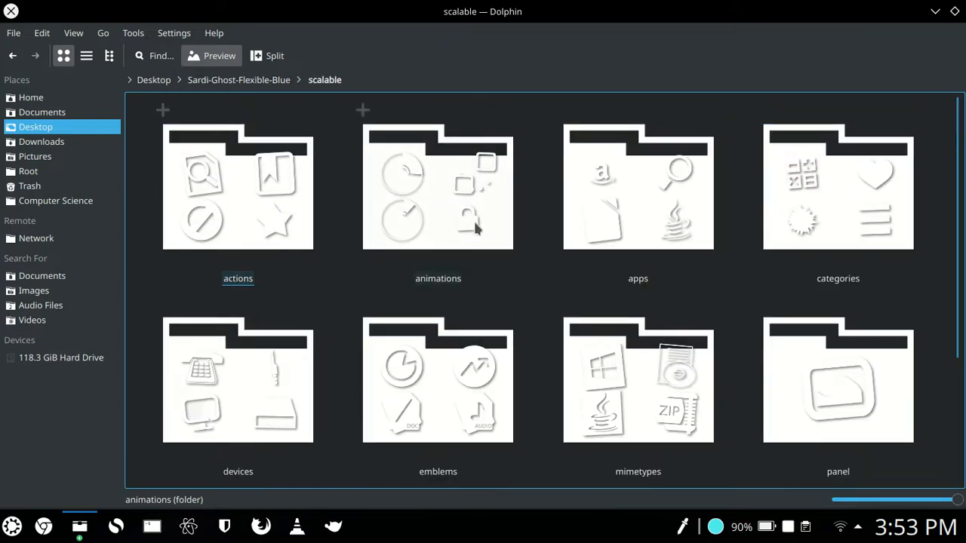
{"action": "double_click", "coordinate": [589, 192]}
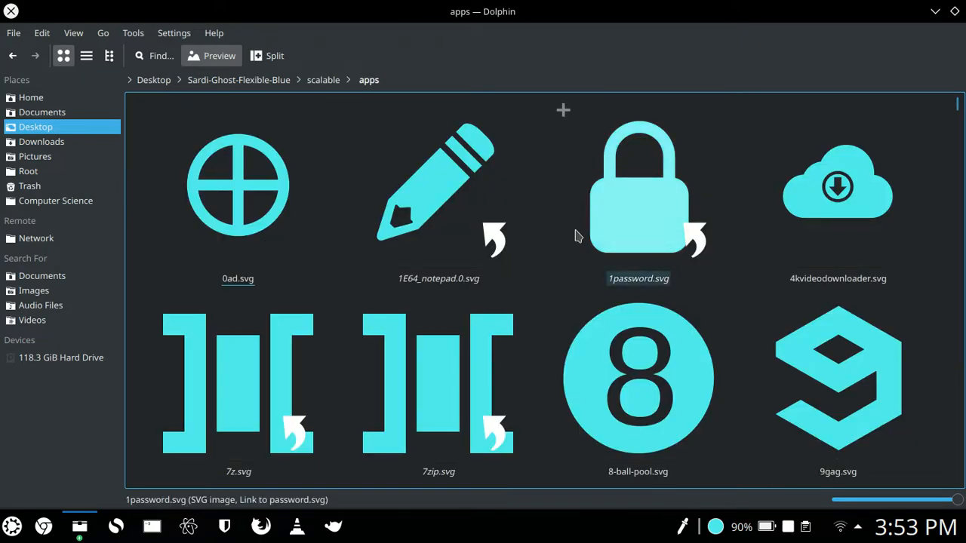
{"action": "scroll", "coordinate": [575, 231], "scroll_direction": "down", "scroll_amount": 1}
{"action": "scroll", "coordinate": [574, 236], "scroll_direction": "down", "scroll_amount": 3}
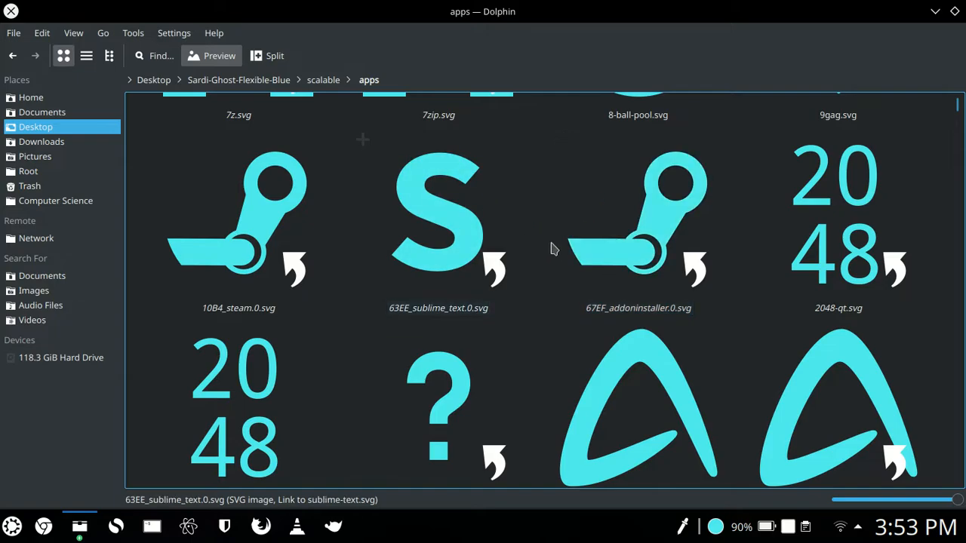
{"action": "scroll", "coordinate": [554, 250], "scroll_direction": "down", "scroll_amount": 5}
{"action": "key", "text": "BackSpace"}
{"action": "key", "text": "BackSpace"}
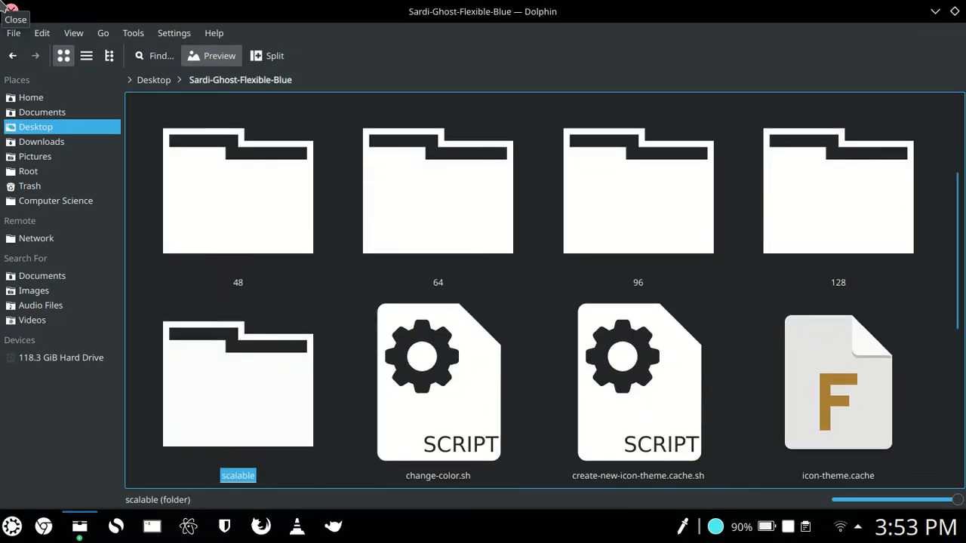
Step: Close the Sardi-Ghost-Flexible-Blue window, then restore and reposition the .local/share/icons window so the desktop folder is reachable
{"action": "key", "text": "BackSpace"}
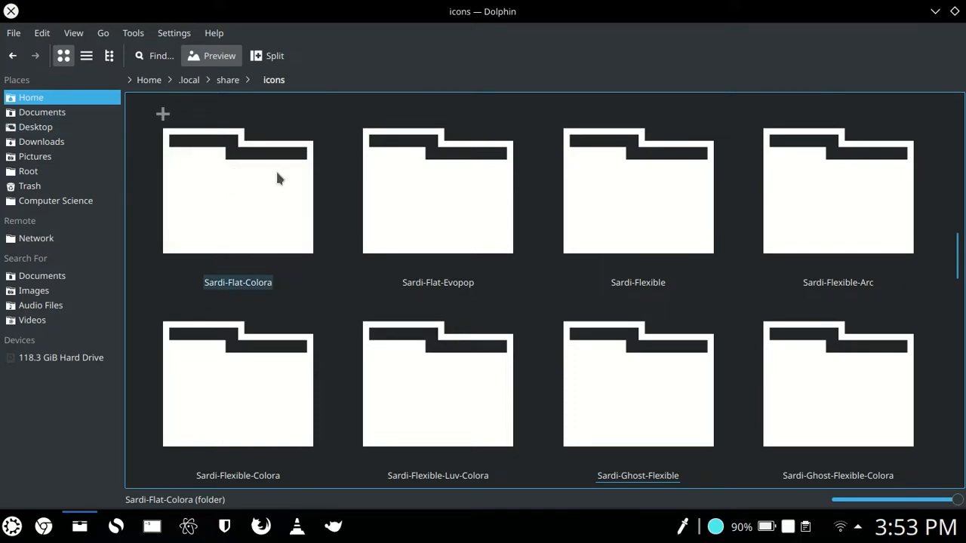
{"action": "key", "text": "super"}
{"action": "key", "text": "super+d"}
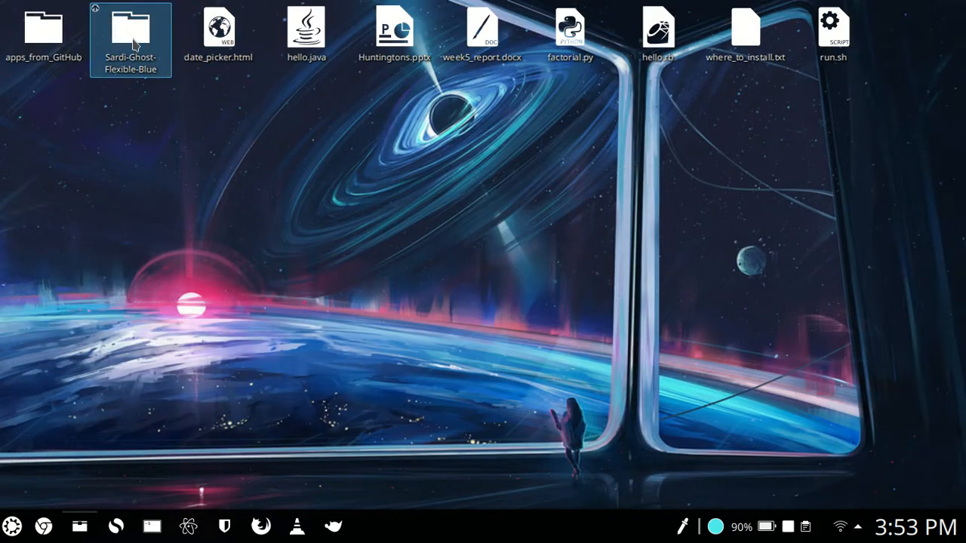
{"action": "key", "text": "super+d"}
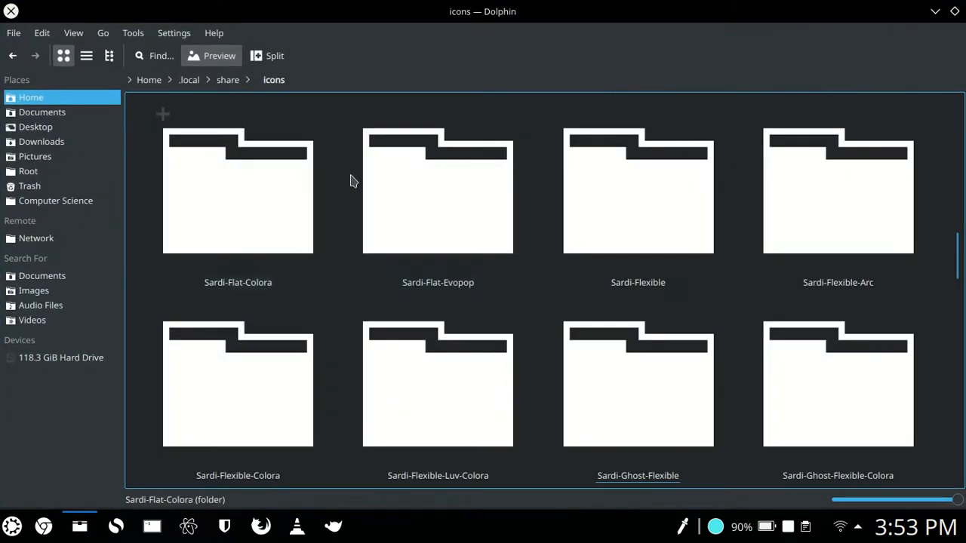
{"action": "key", "text": "super+Page_Up"}
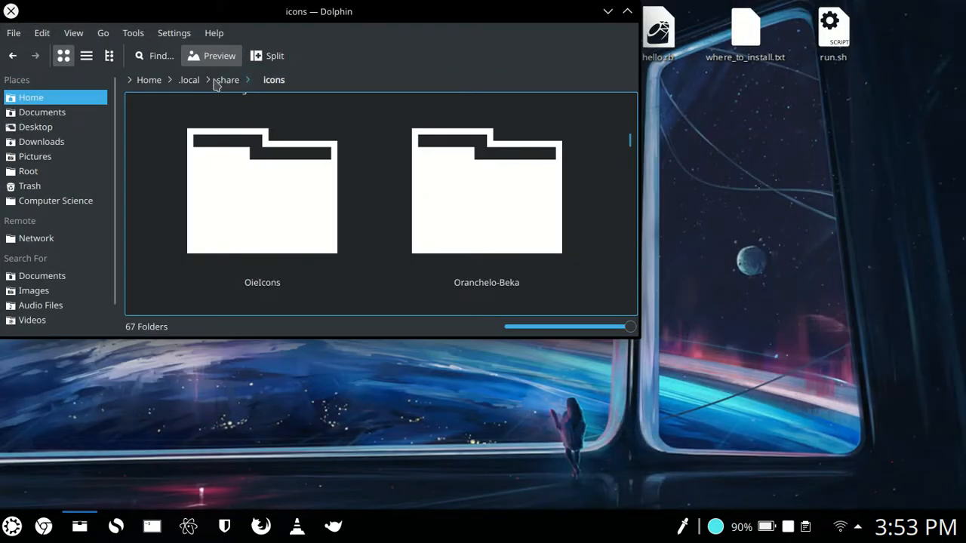
{"action": "left_click_drag", "start_coordinate": [219, 15], "coordinate": [404, 99]}
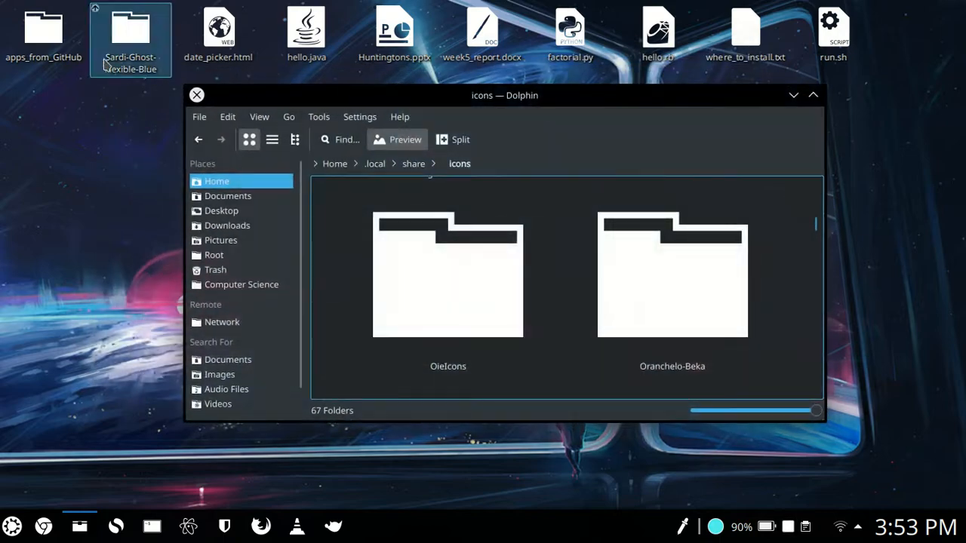
Step: Move the Sardi-Ghost-Flexible-Blue folder from the desktop into .local/share/icons and close the file manager
{"action": "scroll", "coordinate": [409, 237], "scroll_direction": "down", "scroll_amount": 10}
{"action": "scroll", "coordinate": [410, 237], "scroll_direction": "down", "scroll_amount": 2}
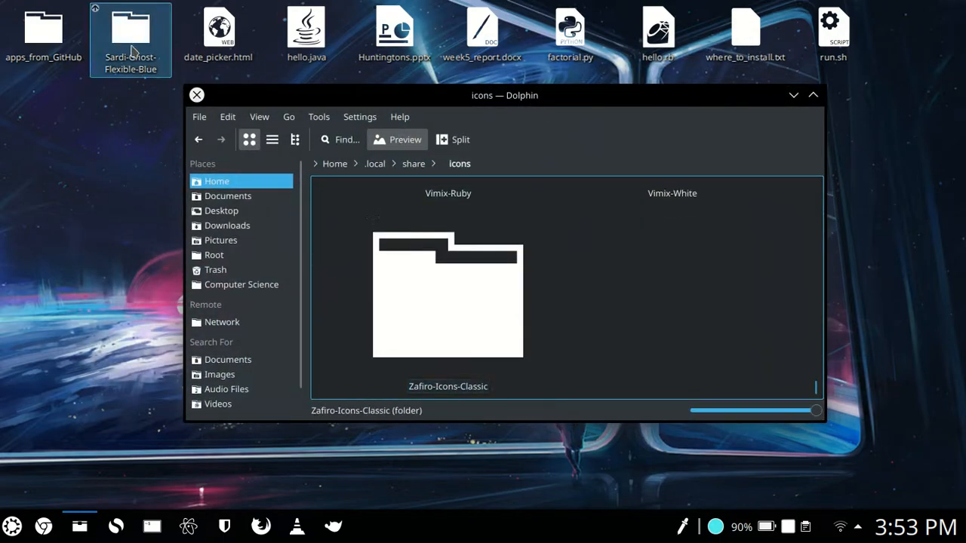
{"action": "left_click_drag", "start_coordinate": [130, 34], "coordinate": [690, 326]}
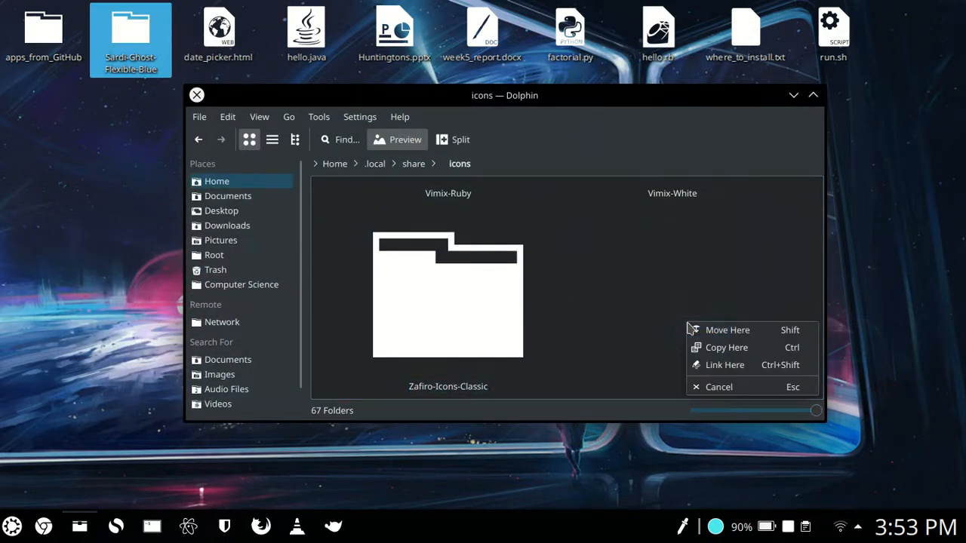
{"action": "left_click", "coordinate": [700, 335]}
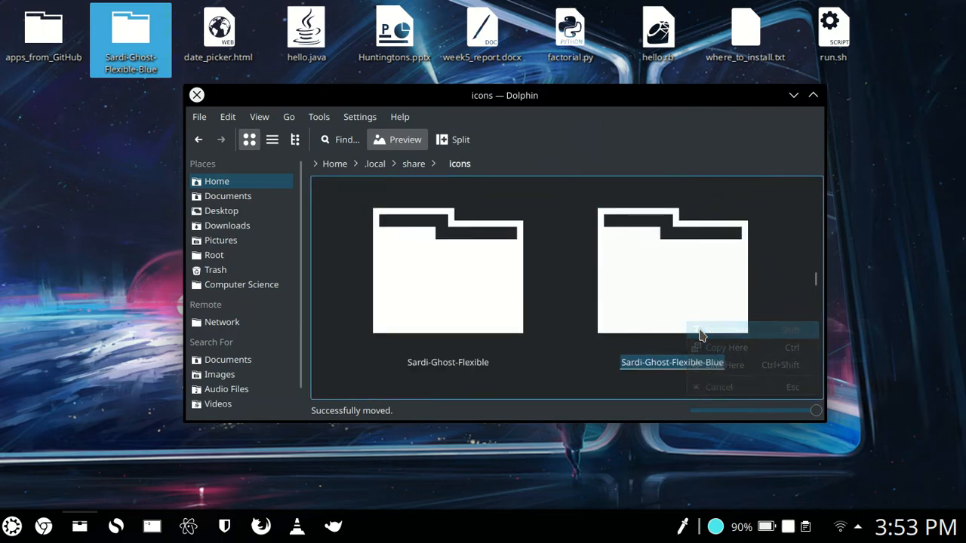
{"action": "left_click", "coordinate": [196, 94]}
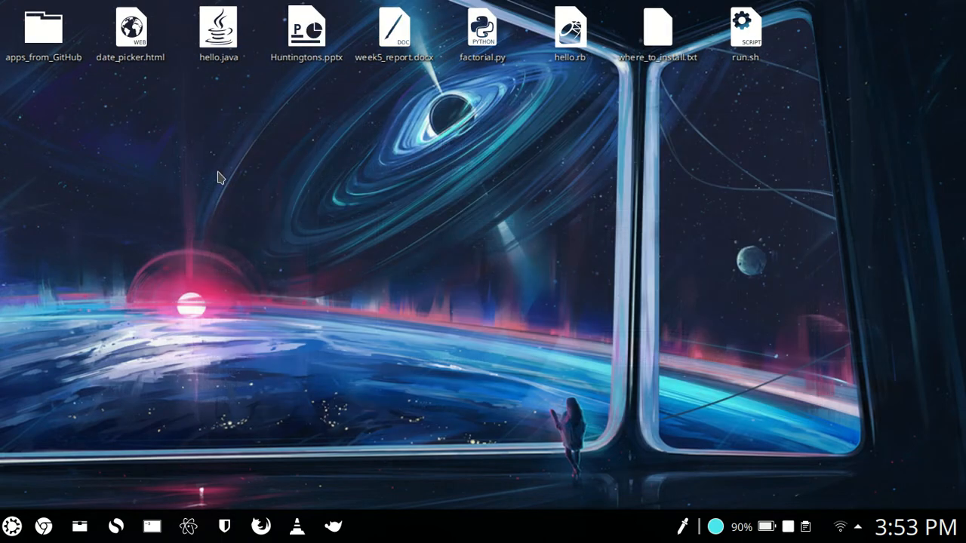
Step: Apply the Sardi Ghost Flexible Blue icon theme in System Settings and close the settings window
{"action": "left_click", "coordinate": [13, 527]}
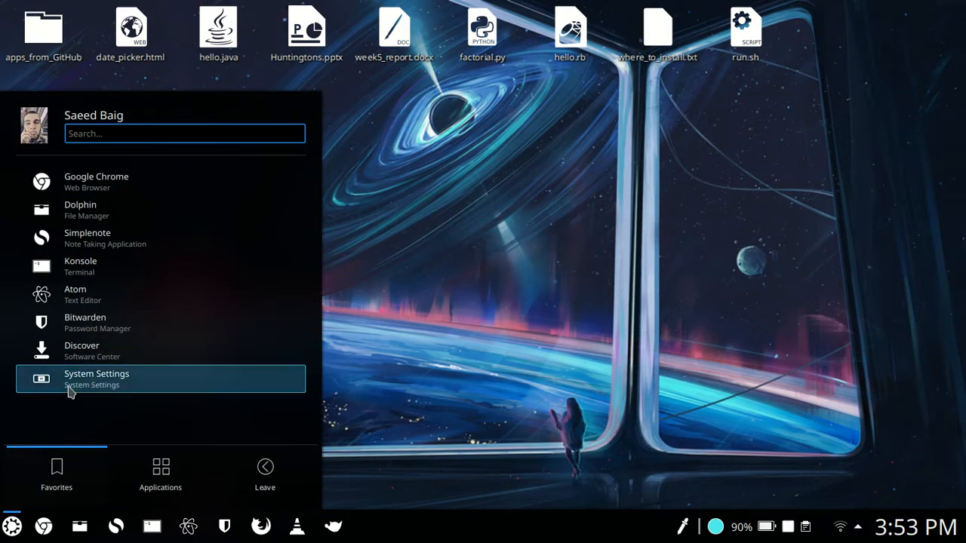
{"action": "left_click", "coordinate": [73, 388]}
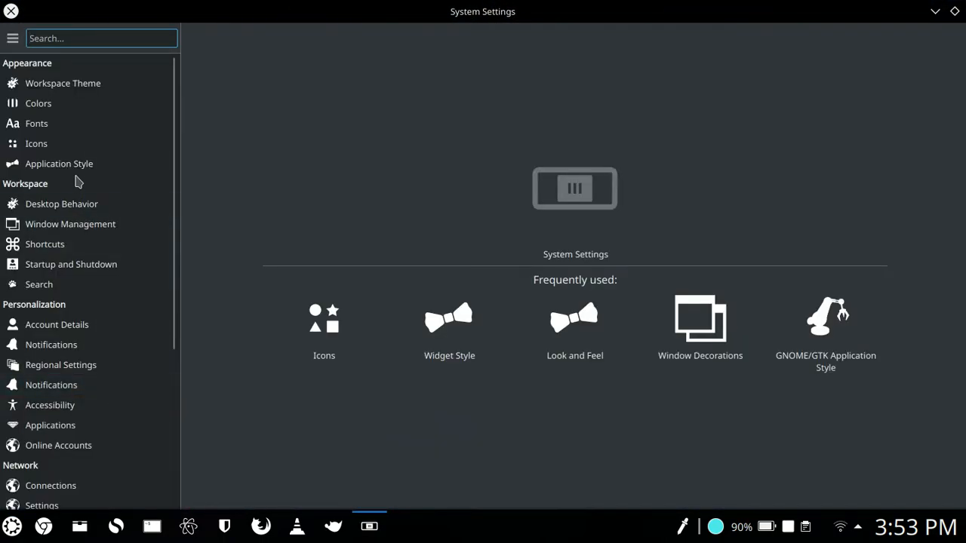
{"action": "left_click", "coordinate": [75, 152]}
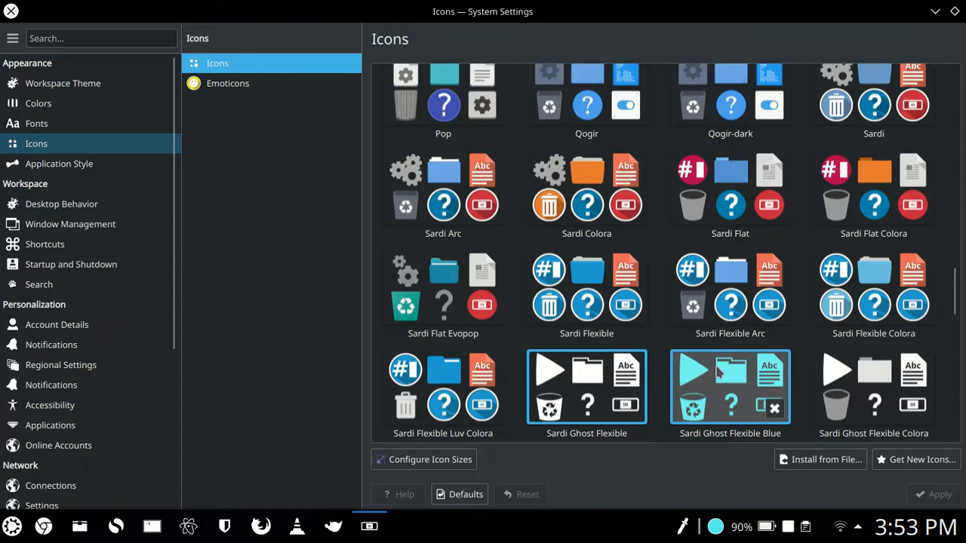
{"action": "left_click_drag", "start_coordinate": [956, 300], "coordinate": [956, 312]}
{"action": "left_click", "coordinate": [731, 302]}
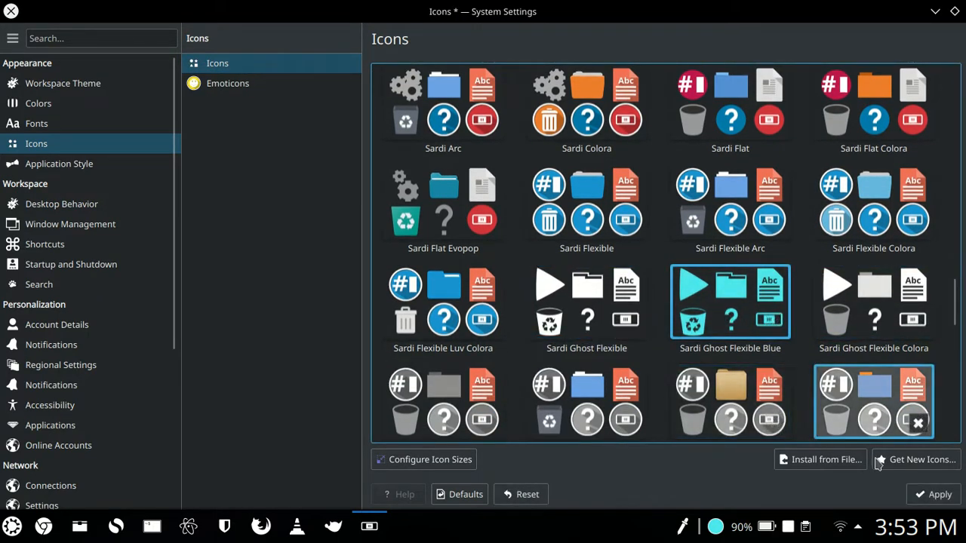
{"action": "left_click", "coordinate": [923, 498]}
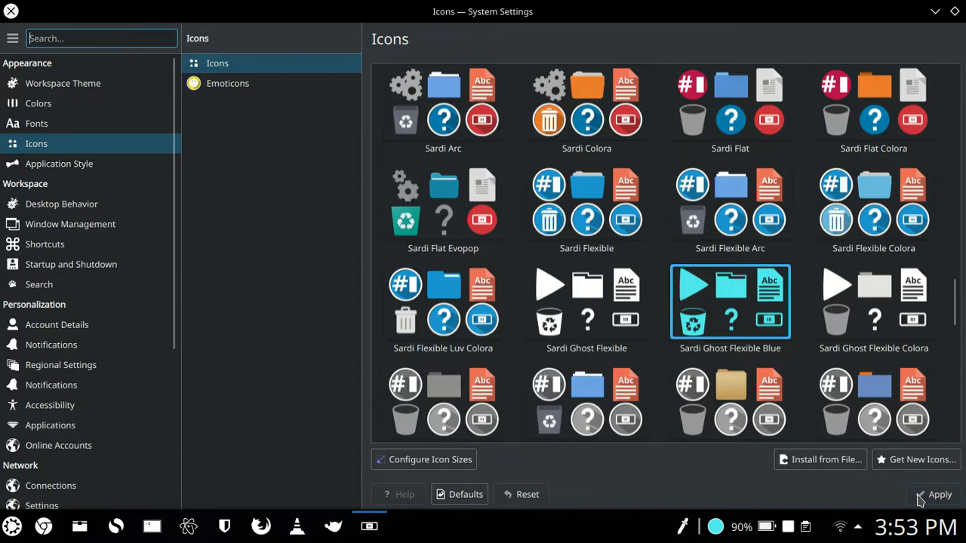
{"action": "left_click", "coordinate": [10, 10]}
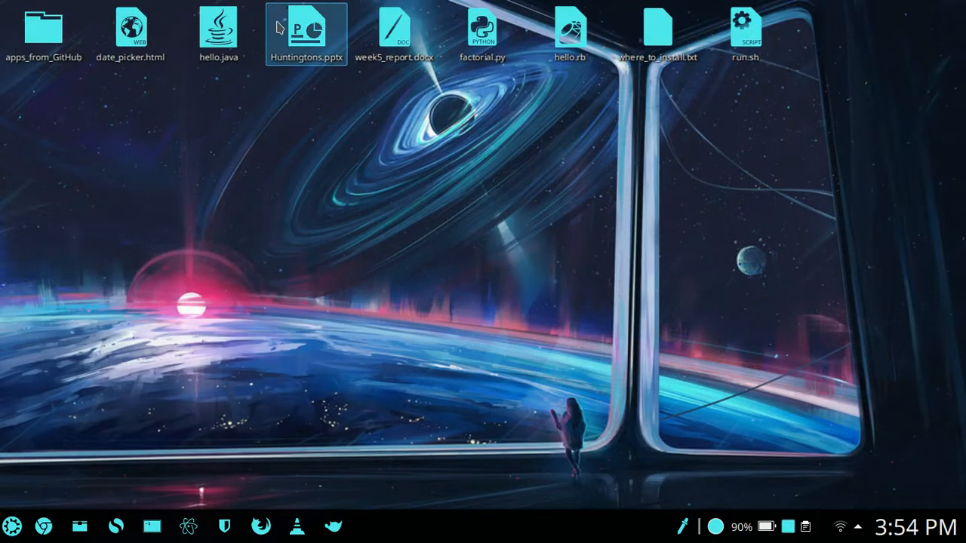
Step: Open the application launcher and examine the recoloured icons of the categories in the full applications list
{"action": "key", "text": "super"}
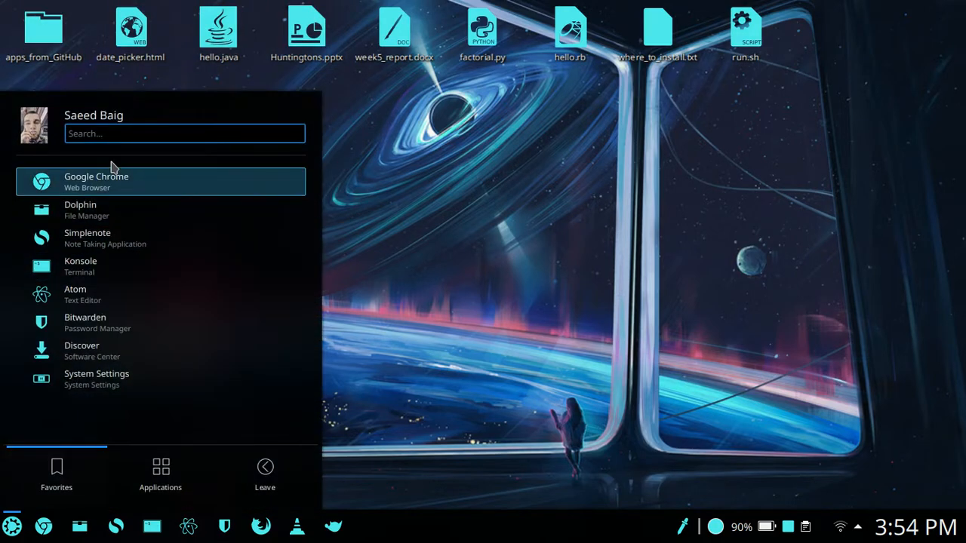
{"action": "mouse_move", "coordinate": [145, 461]}
{"action": "scroll", "coordinate": [121, 299], "scroll_direction": "down", "scroll_amount": 1}
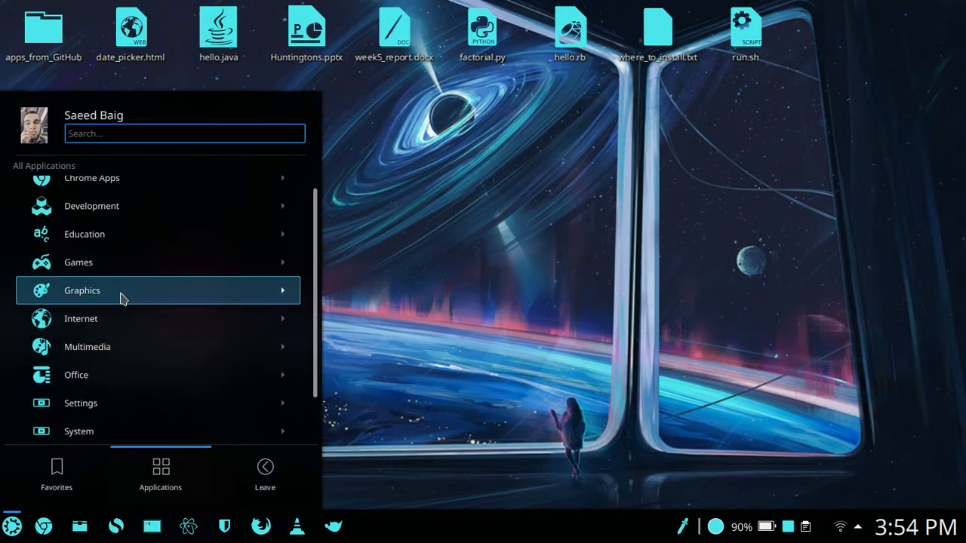
{"action": "scroll", "coordinate": [119, 273], "scroll_direction": "up", "scroll_amount": 1}
{"action": "left_click", "coordinate": [129, 227]}
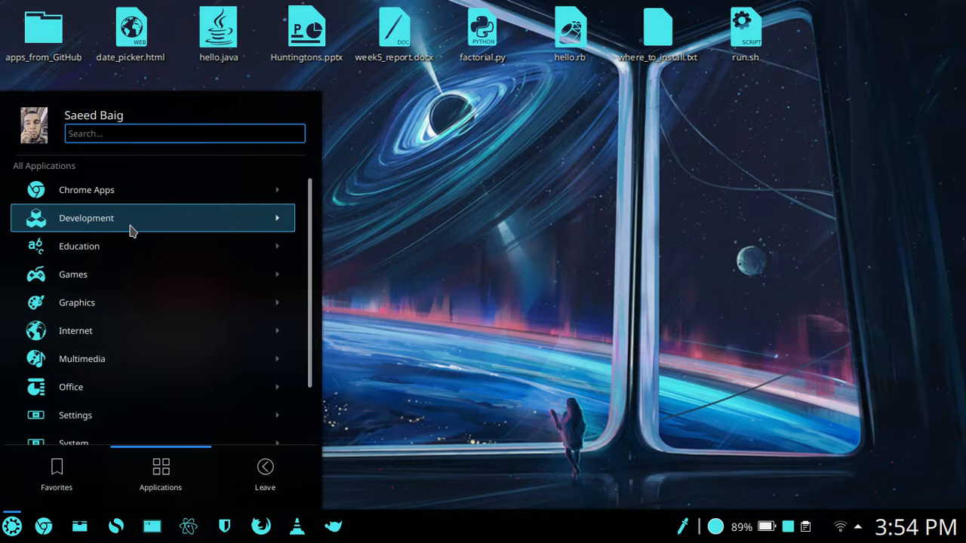
{"action": "left_click", "coordinate": [69, 164]}
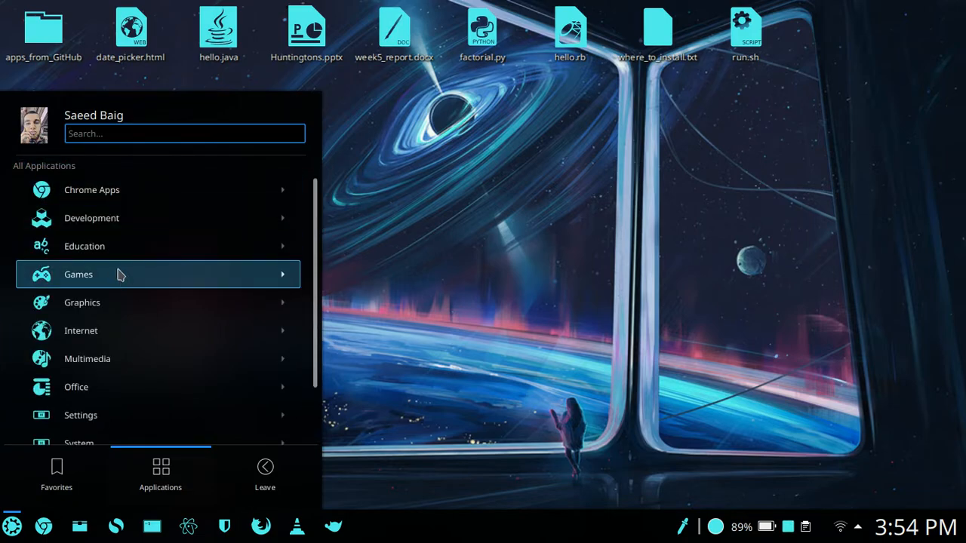
{"action": "scroll", "coordinate": [121, 280], "scroll_direction": "down", "scroll_amount": 1}
{"action": "scroll", "coordinate": [123, 280], "scroll_direction": "down", "scroll_amount": 1}
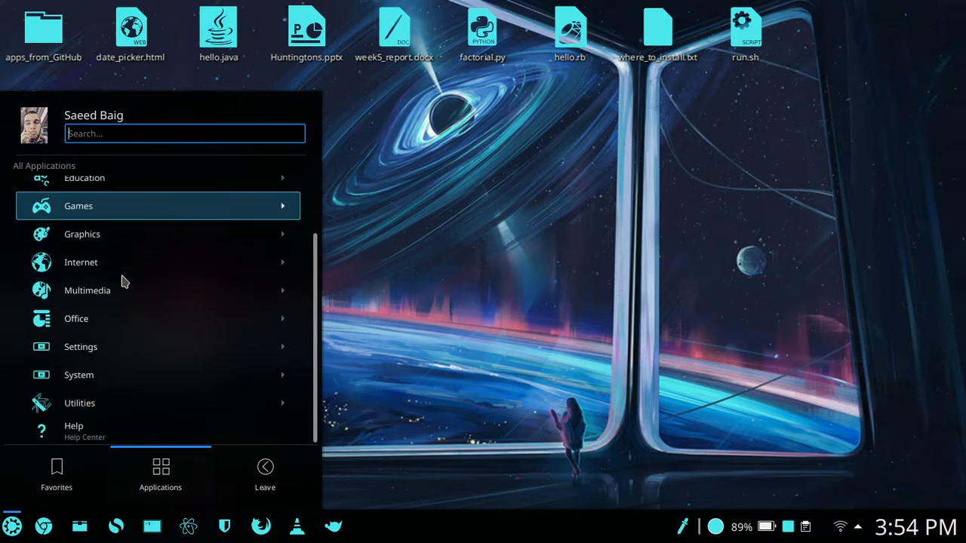
Step: Examine the recoloured application icons in the Office and Settings categories, and close the launcher
{"action": "left_click", "coordinate": [127, 318]}
{"action": "scroll", "coordinate": [125, 324], "scroll_direction": "down", "scroll_amount": 5}
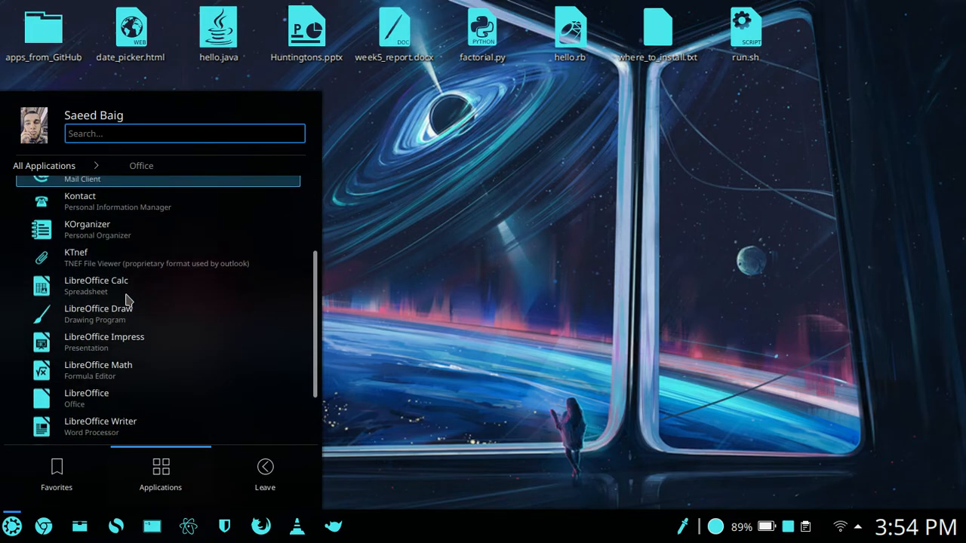
{"action": "scroll", "coordinate": [126, 301], "scroll_direction": "up", "scroll_amount": 4}
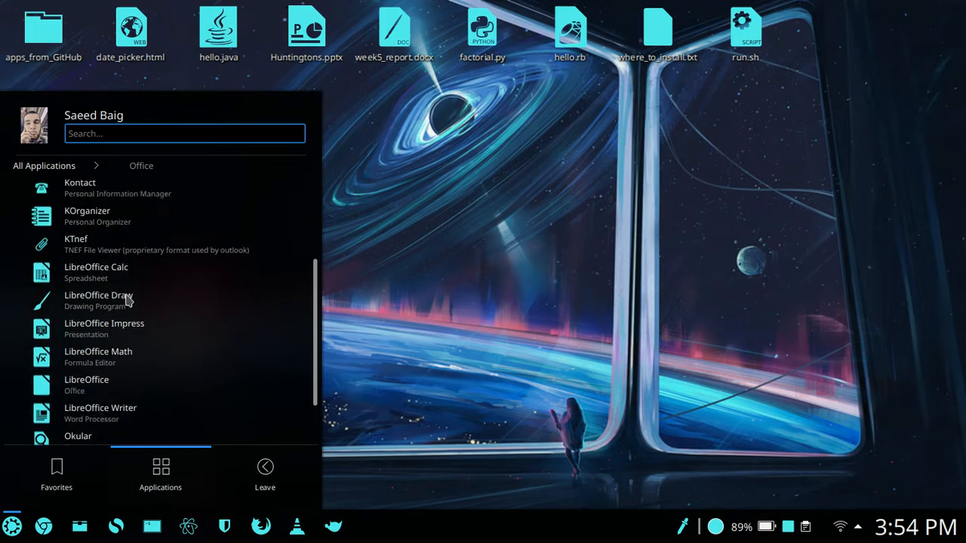
{"action": "left_click", "coordinate": [76, 168]}
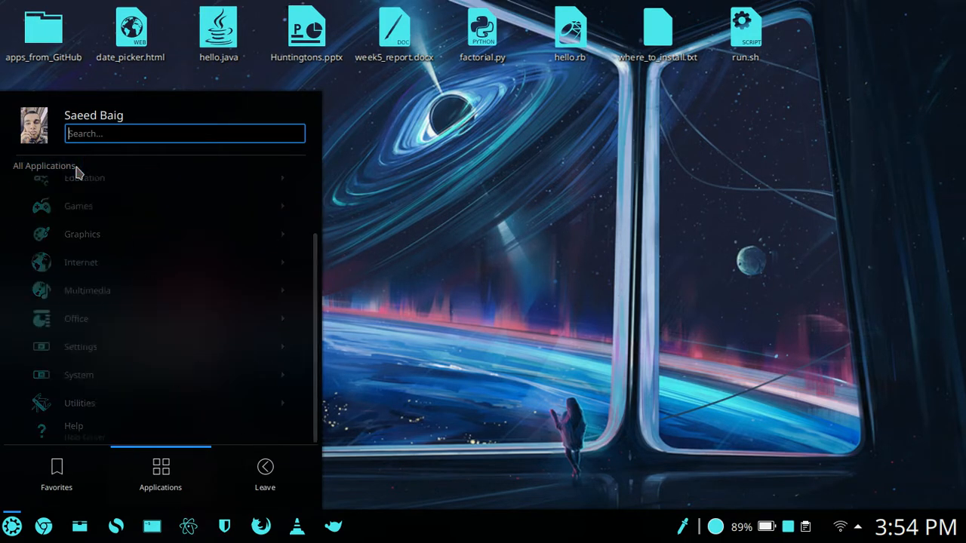
{"action": "left_click", "coordinate": [146, 346]}
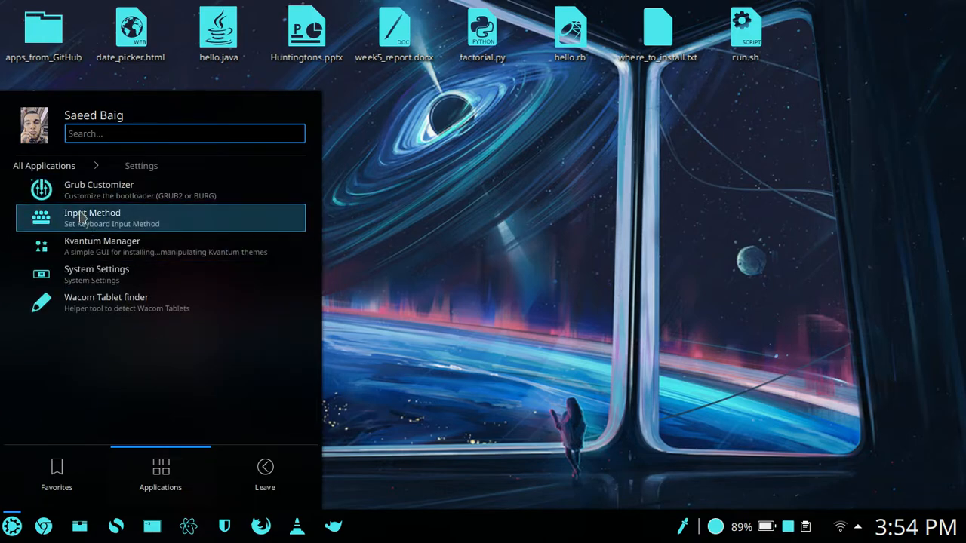
{"action": "left_click", "coordinate": [61, 171]}
{"action": "scroll", "coordinate": [108, 252], "scroll_direction": "up", "scroll_amount": 2}
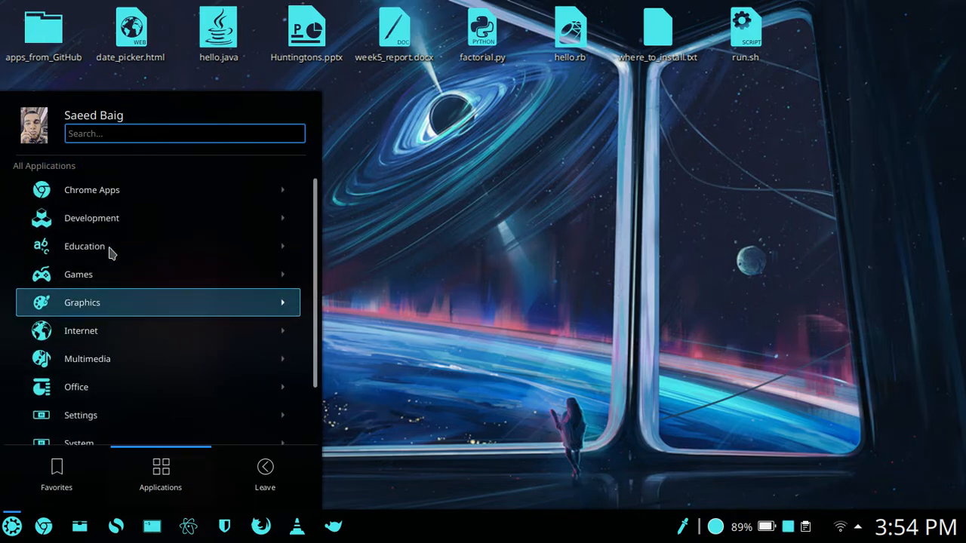
{"action": "left_click", "coordinate": [539, 234]}
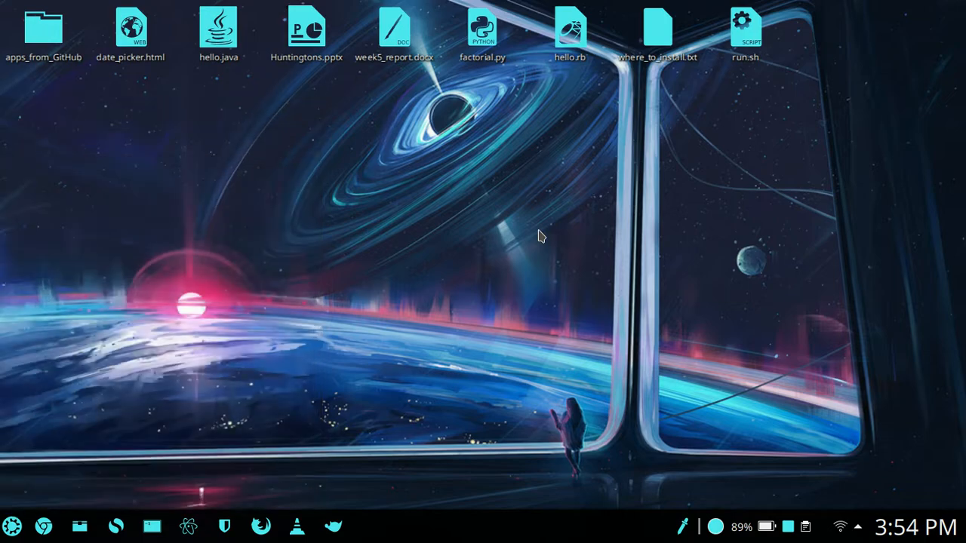
Step: Set the desktop wallpaper to peak-3840x2160 and close the desktop settings
{"action": "right_click", "coordinate": [328, 113]}
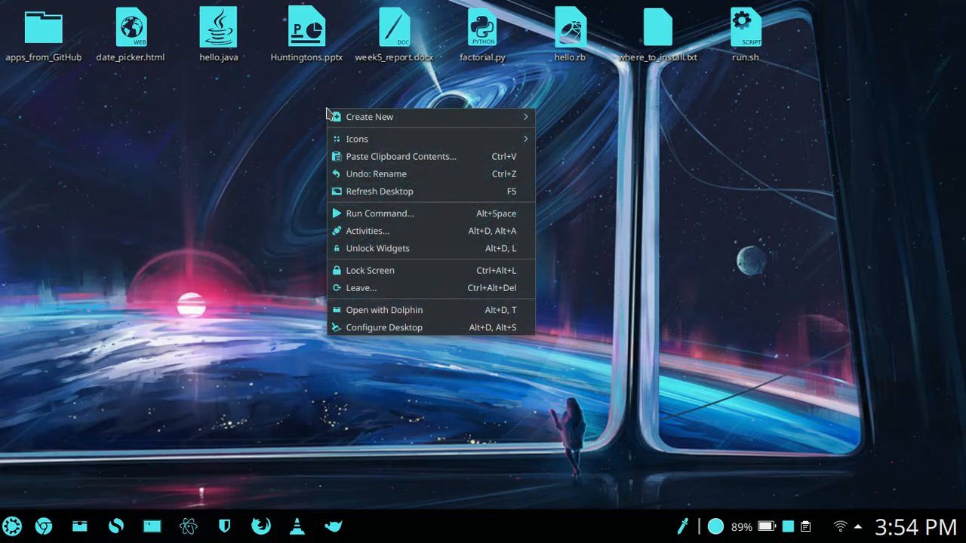
{"action": "left_click", "coordinate": [397, 324]}
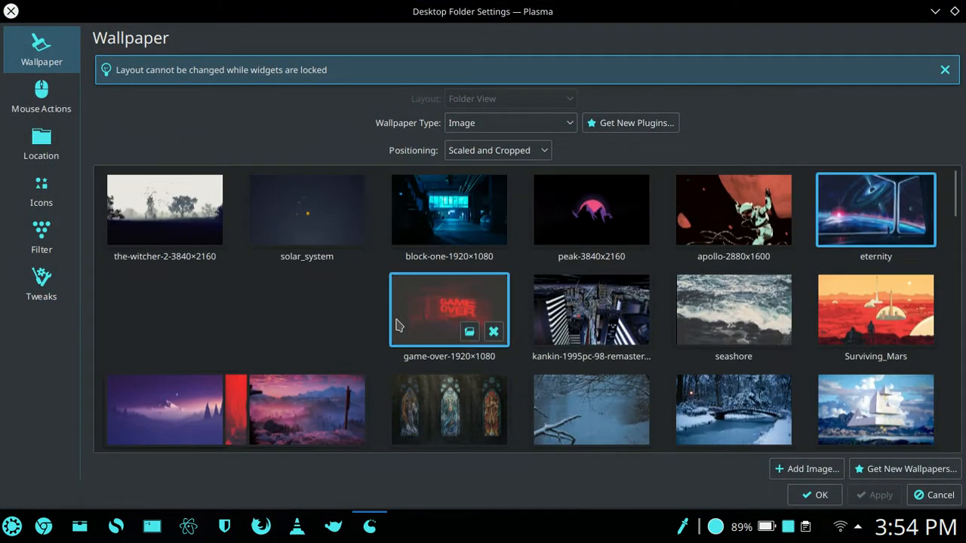
{"action": "left_click", "coordinate": [591, 219]}
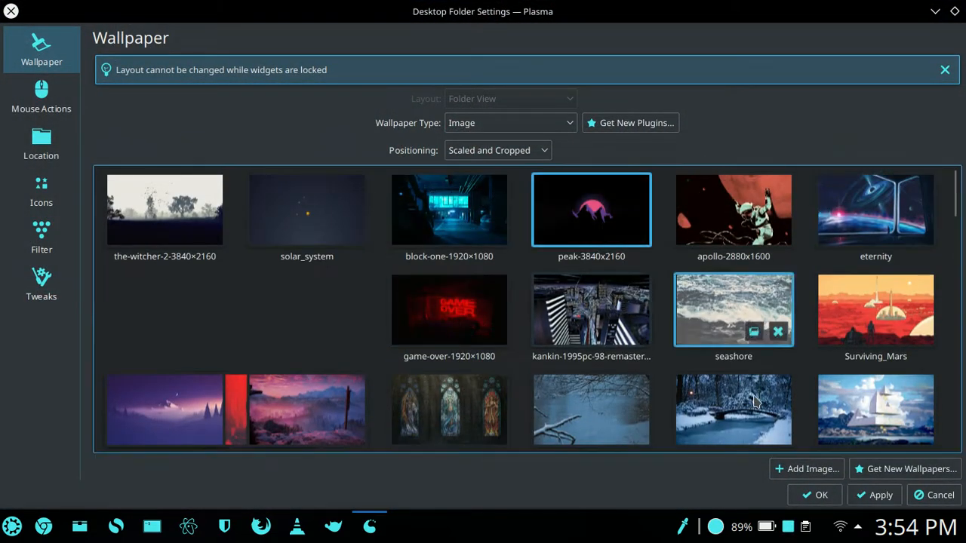
{"action": "left_click", "coordinate": [875, 494]}
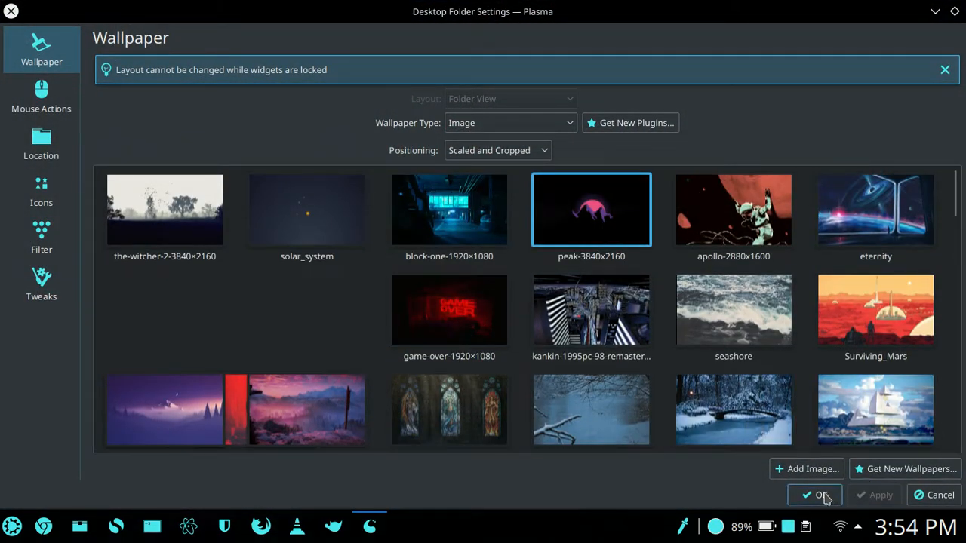
{"action": "left_click", "coordinate": [819, 495]}
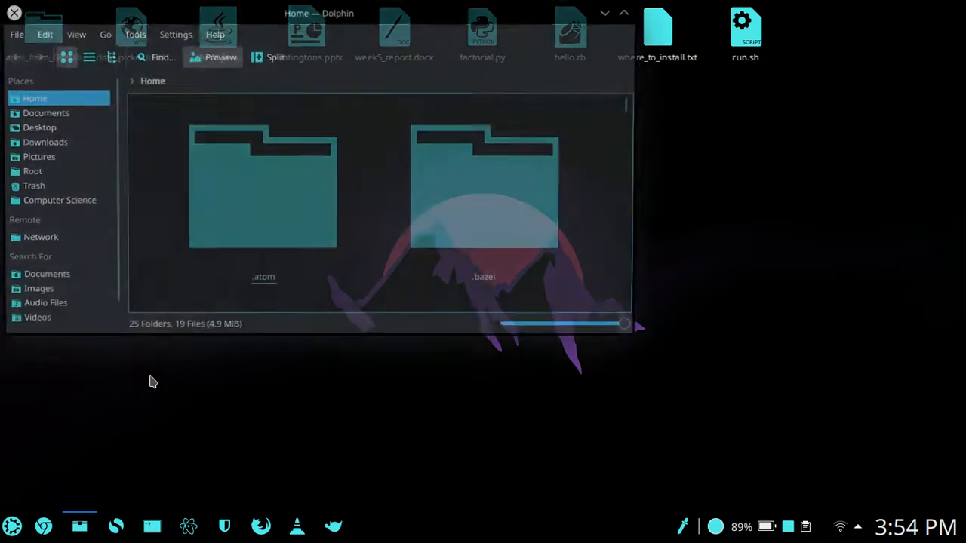
Step: Maximize the Dolphin window and go from Home to the .local/share/icons folder
{"action": "key", "text": "super+Page_Up"}
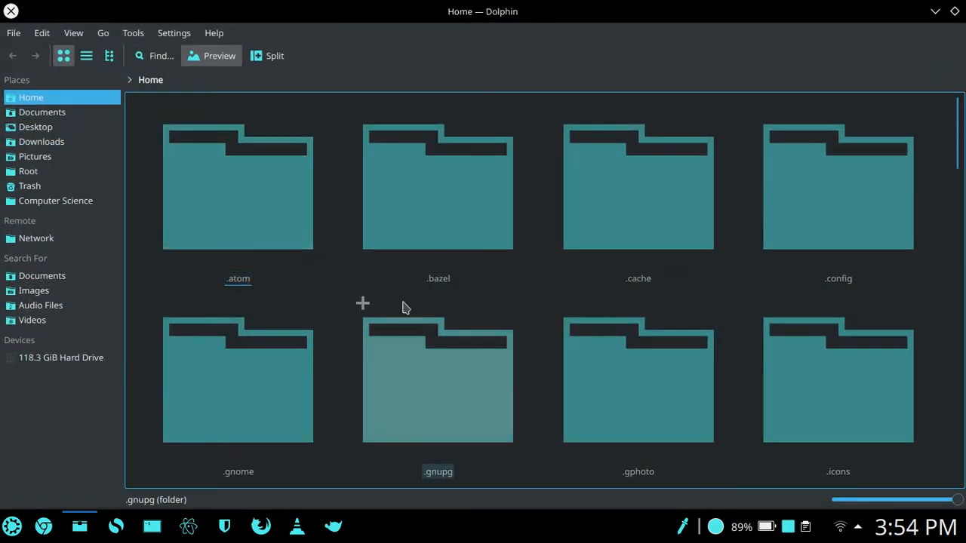
{"action": "key", "text": "Right"}
{"action": "key", "text": "l"}
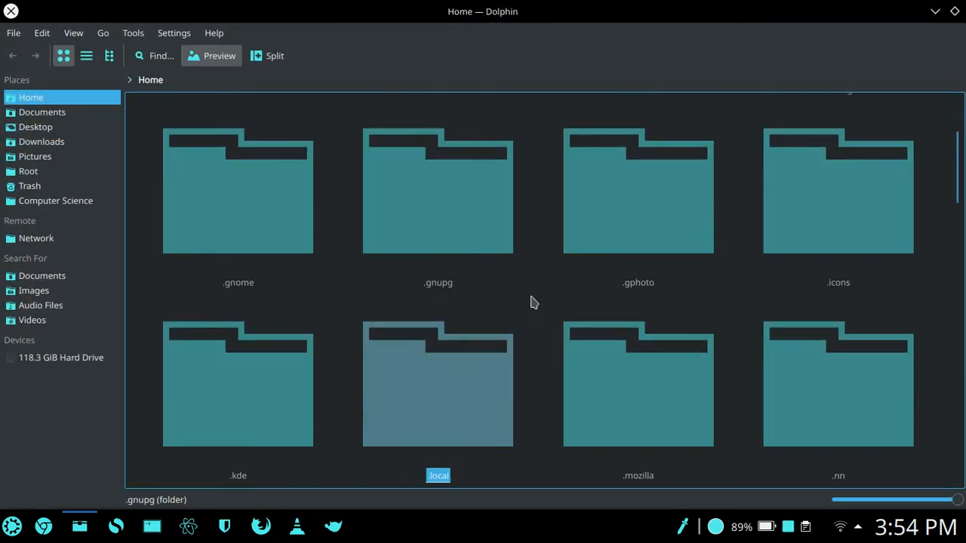
{"action": "key", "text": "Return"}
{"action": "key", "text": "s"}
{"action": "key", "text": "Return"}
{"action": "key", "text": "i"}
{"action": "key", "text": "Return"}
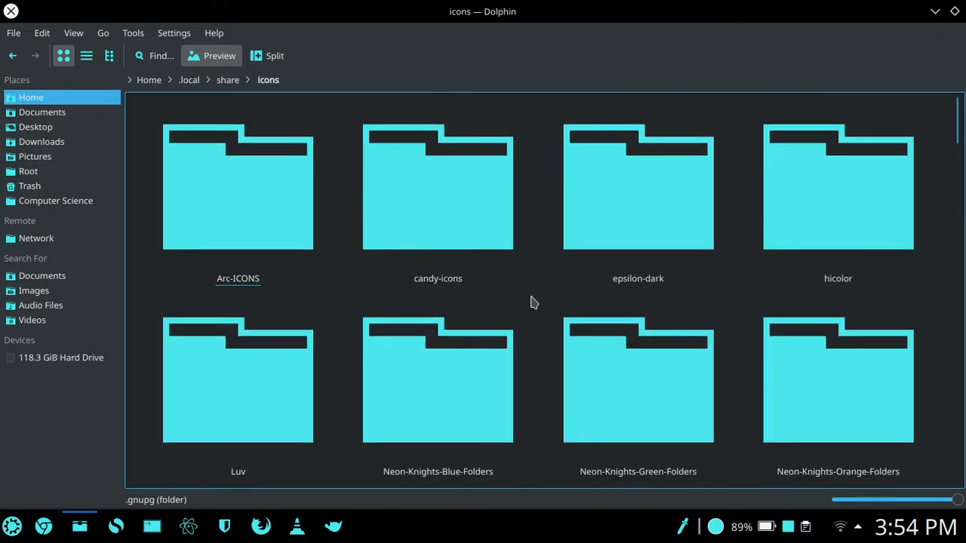
Step: Find the original Sardi-Ghost-Flexible folder among the icon themes and copy it to the clipboard
{"action": "key", "text": "s"}
{"action": "key", "text": "Down"}
{"action": "key", "text": "Down"}
{"action": "key", "text": "Down"}
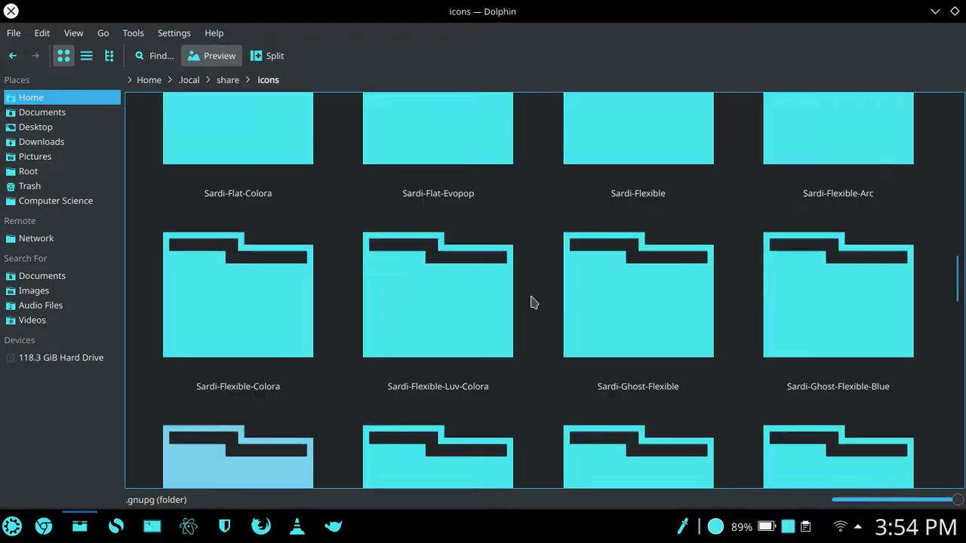
{"action": "key", "text": "Right"}
{"action": "key", "text": "Right"}
{"action": "key", "text": "Up"}
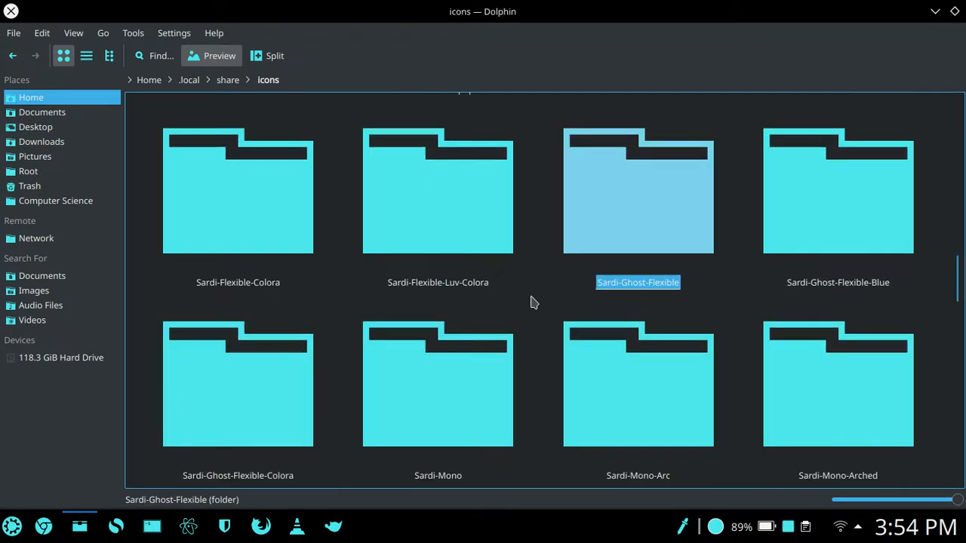
{"action": "right_click", "coordinate": [621, 189]}
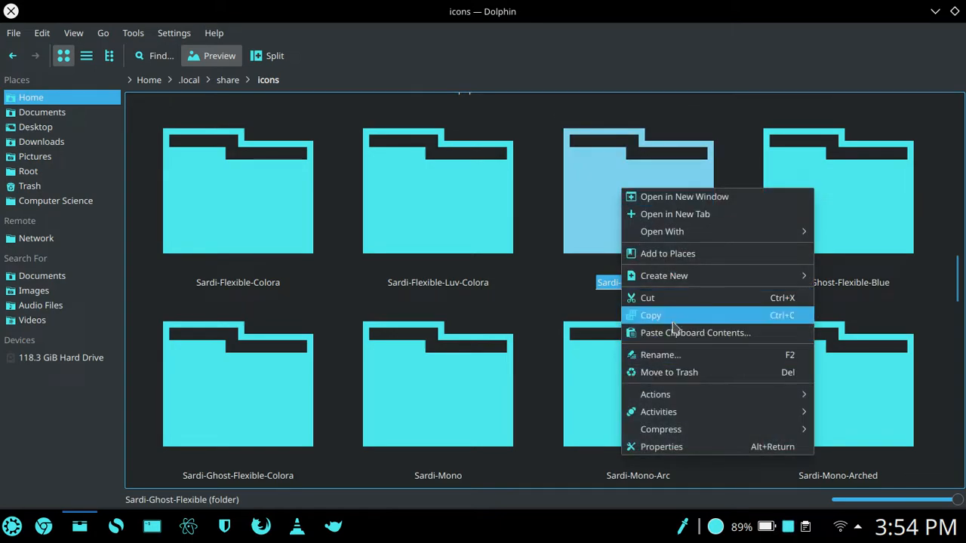
{"action": "left_click", "coordinate": [650, 315]}
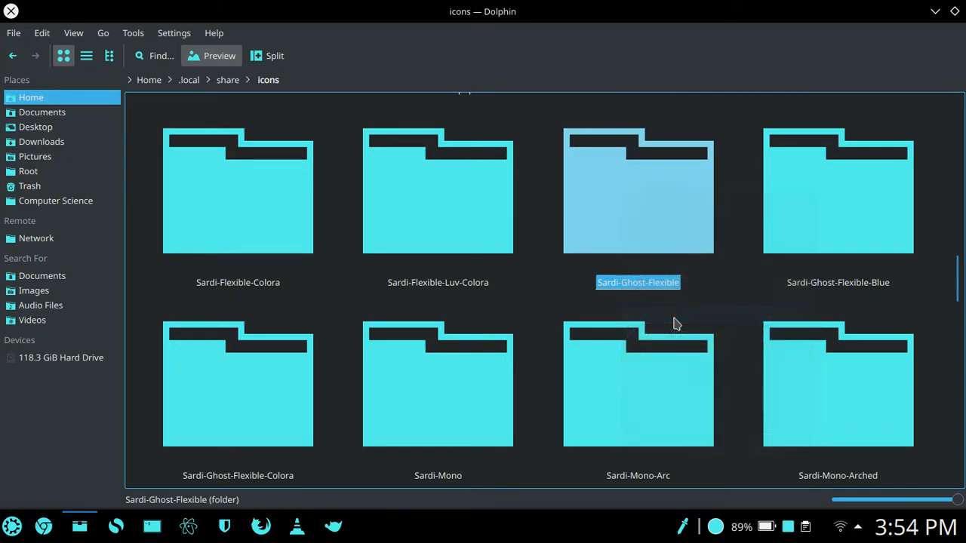
Step: Minimize the file manager and paste the copied Sardi-Ghost-Flexible folder onto the desktop
{"action": "left_click", "coordinate": [936, 12]}
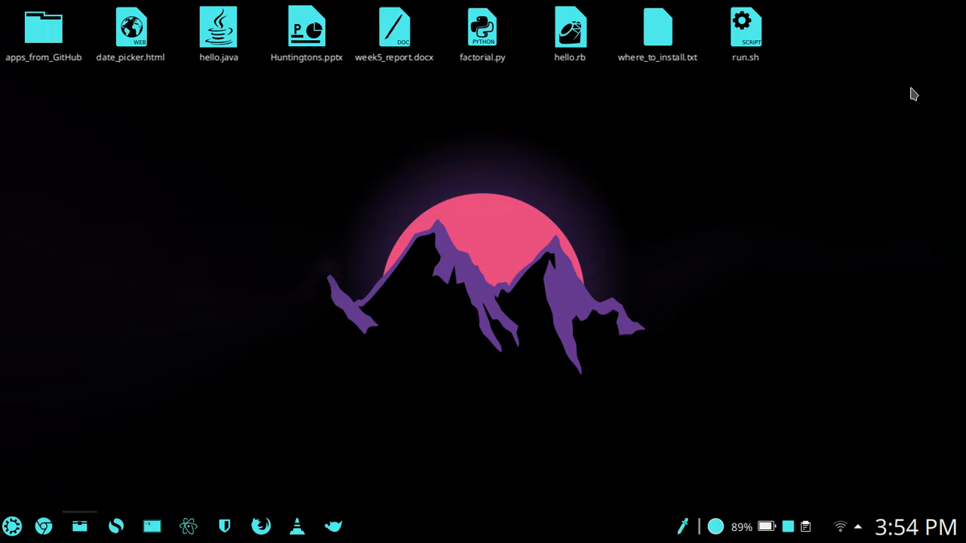
{"action": "right_click", "coordinate": [506, 169]}
{"action": "left_click", "coordinate": [533, 212]}
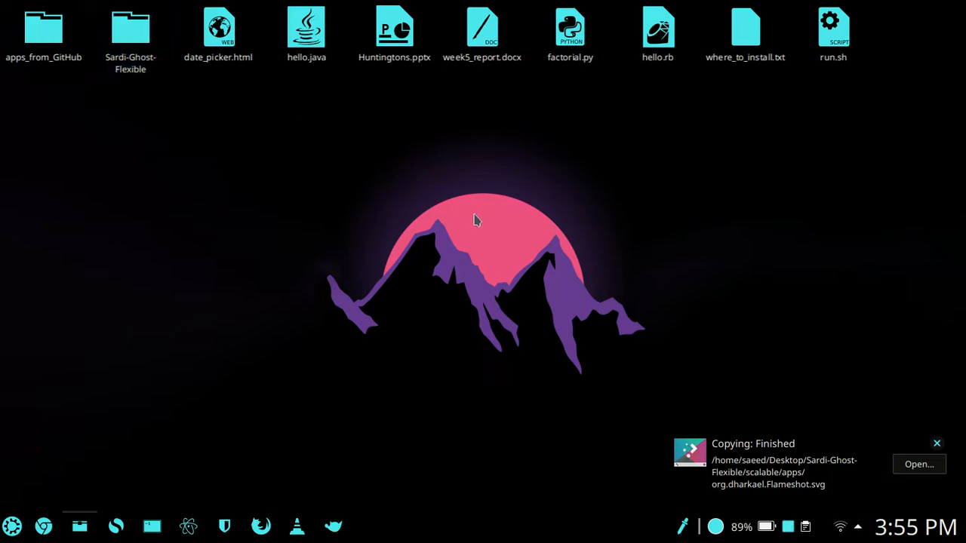
Step: Rename the Sardi-Ghost-Flexible folder on the desktop as Sardi-Ghost-Flexible-Pink
{"action": "left_click", "coordinate": [125, 69]}
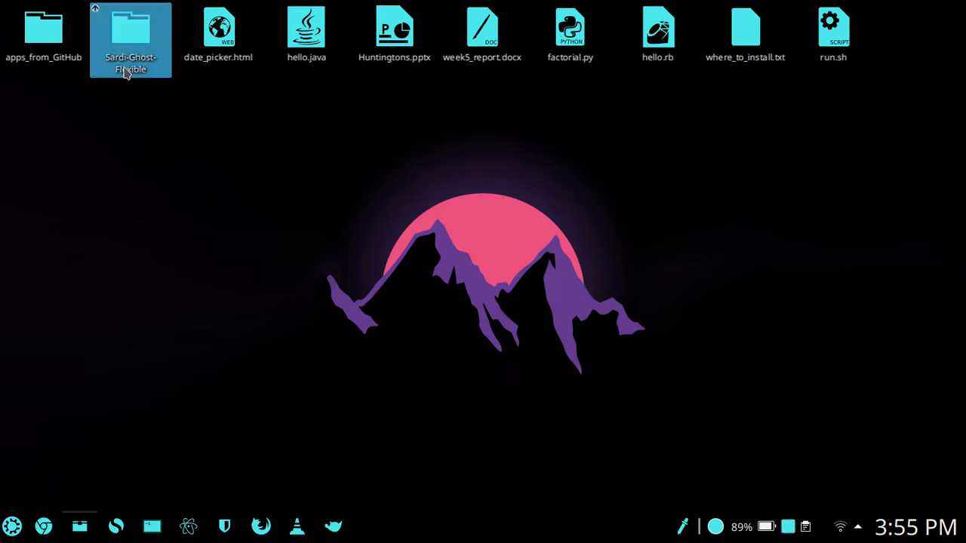
{"action": "key", "text": "F2"}
{"action": "key", "text": "Escape"}
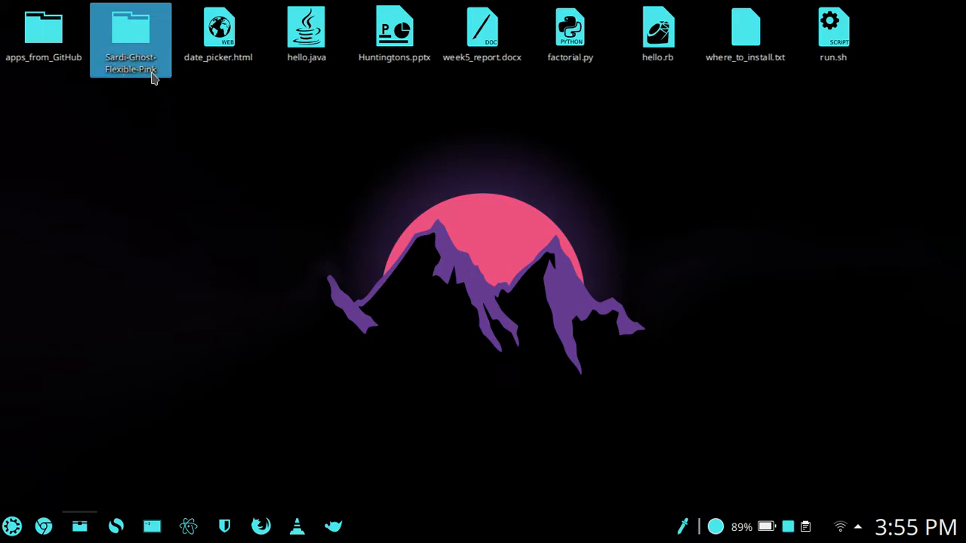
Step: Open index.theme from the desktop's Sardi-Ghost-Flexible-Pink folder in Atom, set its Name to Sardi Ghost Flexible Pink and save it
{"action": "double_click", "coordinate": [145, 63]}
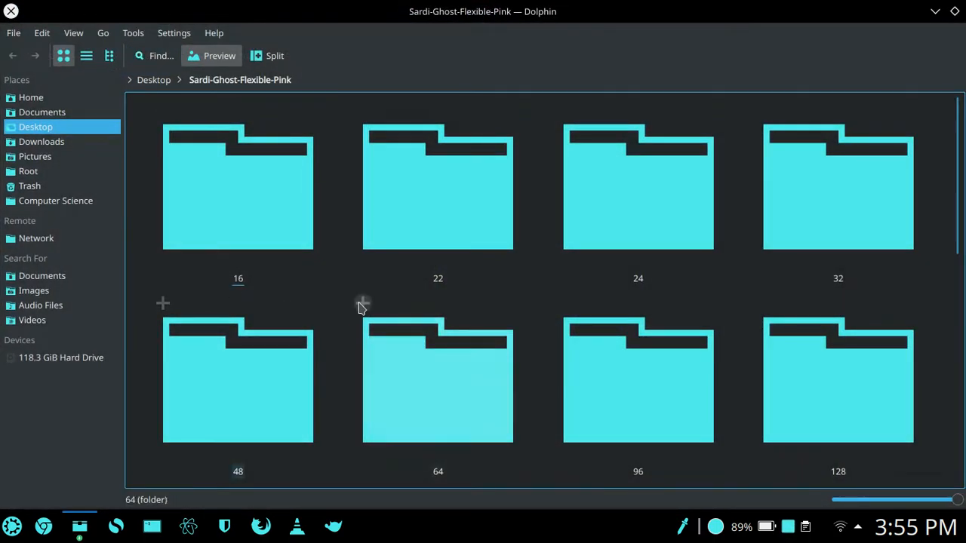
{"action": "scroll", "coordinate": [362, 305], "scroll_direction": "down", "scroll_amount": 5}
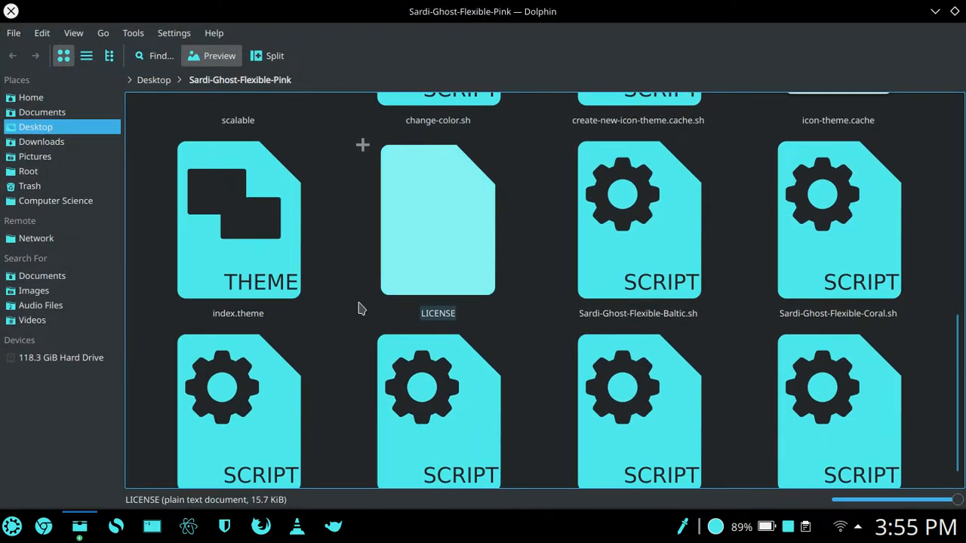
{"action": "right_click", "coordinate": [238, 225]}
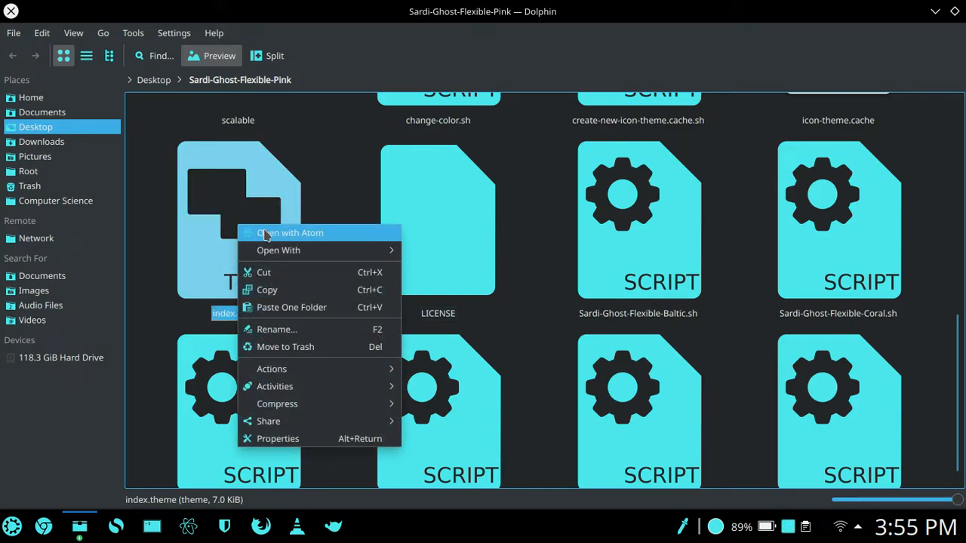
{"action": "left_click", "coordinate": [264, 234]}
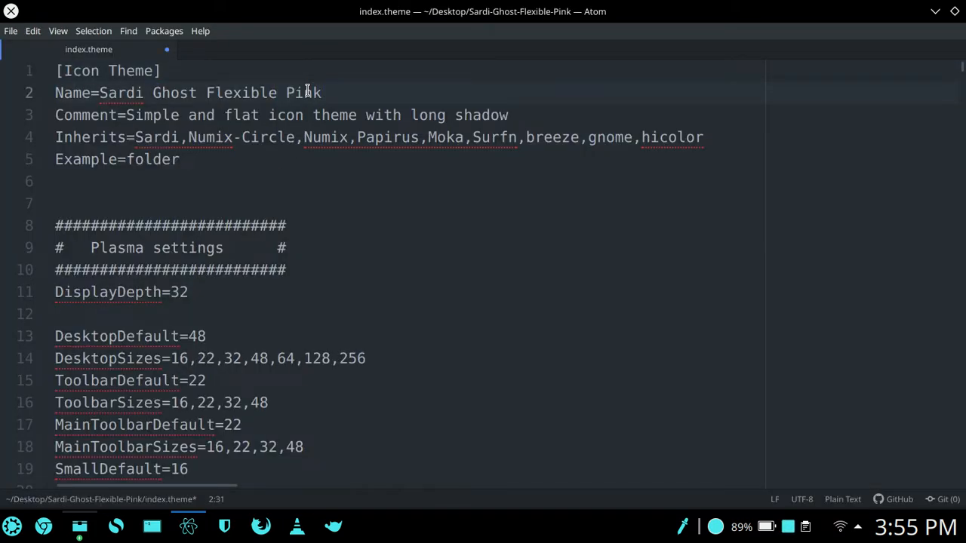
Step: Return to the Sardi-Ghost-Flexible-Pink folder in the file manager and open change-color.sh in Atom
{"action": "key", "text": "alt+Tab"}
{"action": "key", "text": "Up"}
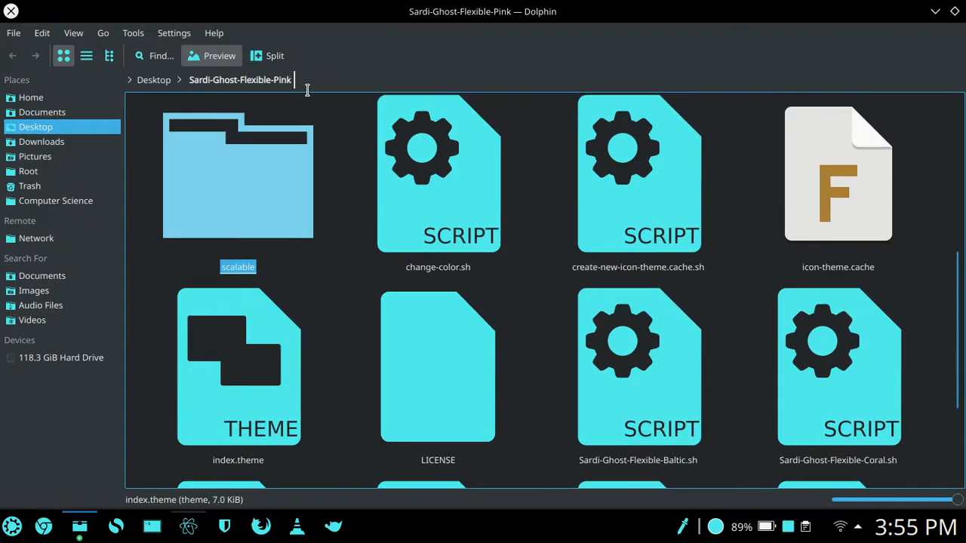
{"action": "key", "text": "Right"}
{"action": "right_click", "coordinate": [419, 170]}
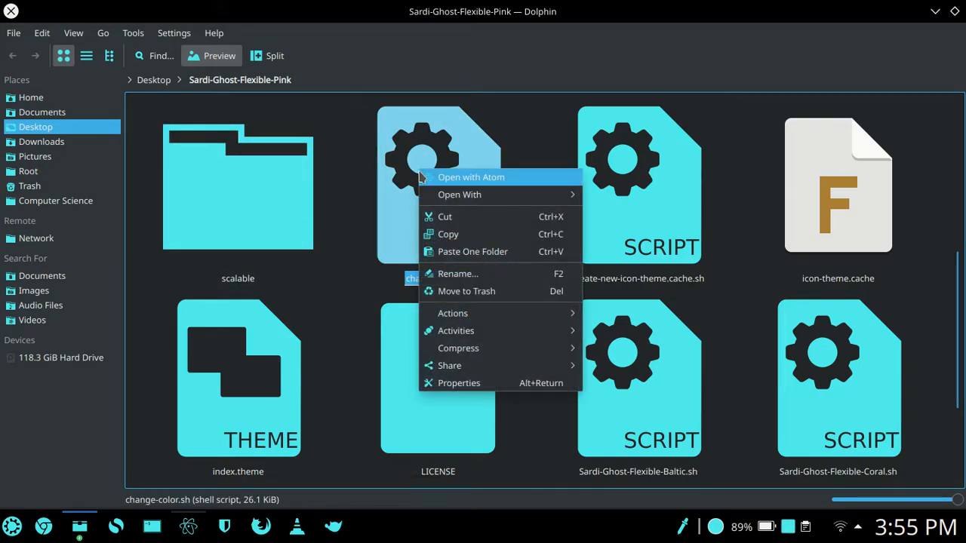
{"action": "left_click", "coordinate": [450, 180]}
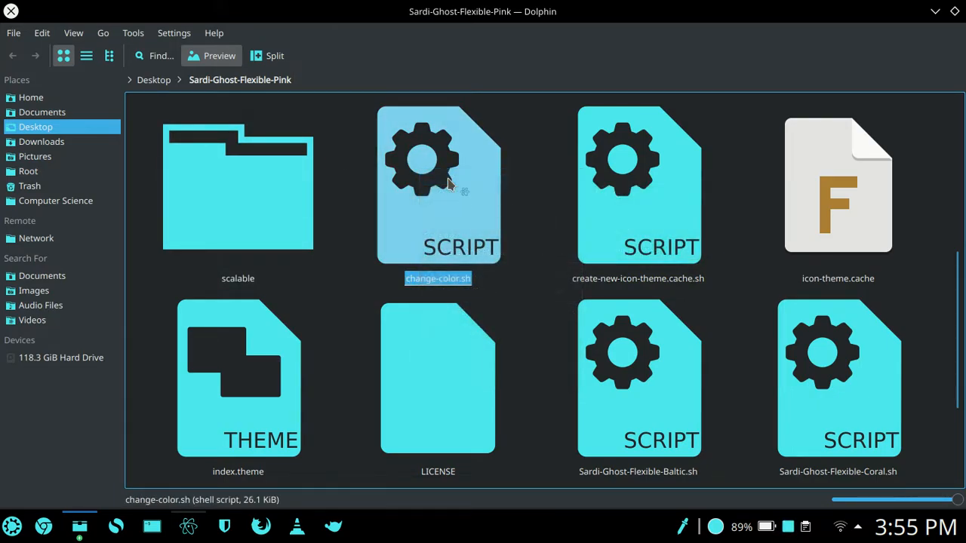
Step: Look through the recolouring commands in change-color.sh and place the cursor at the end of the newcolour line
{"action": "scroll", "coordinate": [462, 298], "scroll_direction": "down", "scroll_amount": 13}
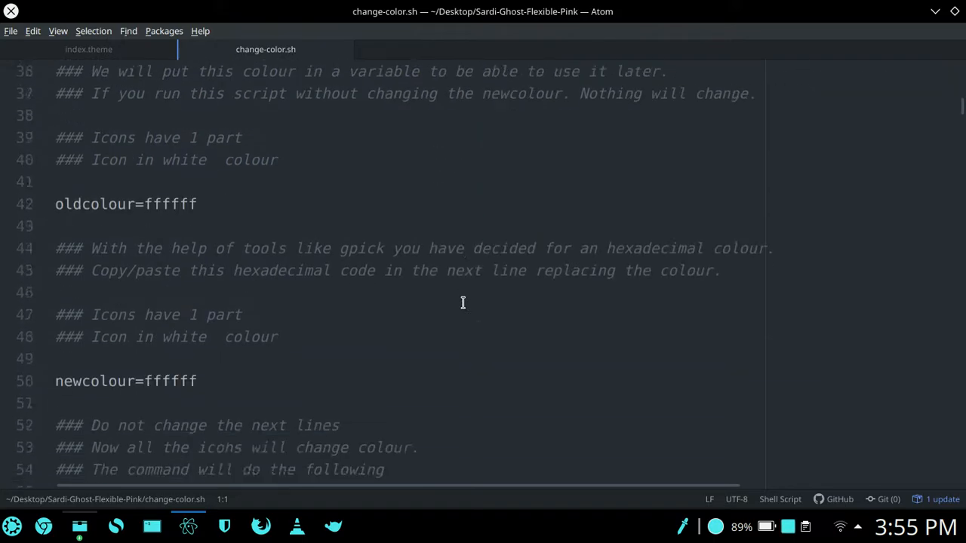
{"action": "scroll", "coordinate": [254, 252], "scroll_direction": "down", "scroll_amount": 1}
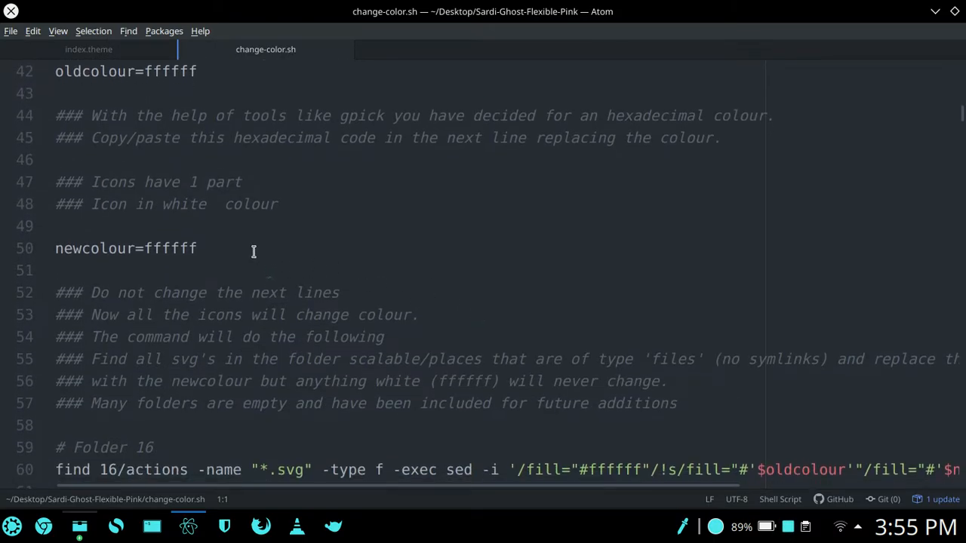
{"action": "scroll", "coordinate": [253, 253], "scroll_direction": "down", "scroll_amount": 16}
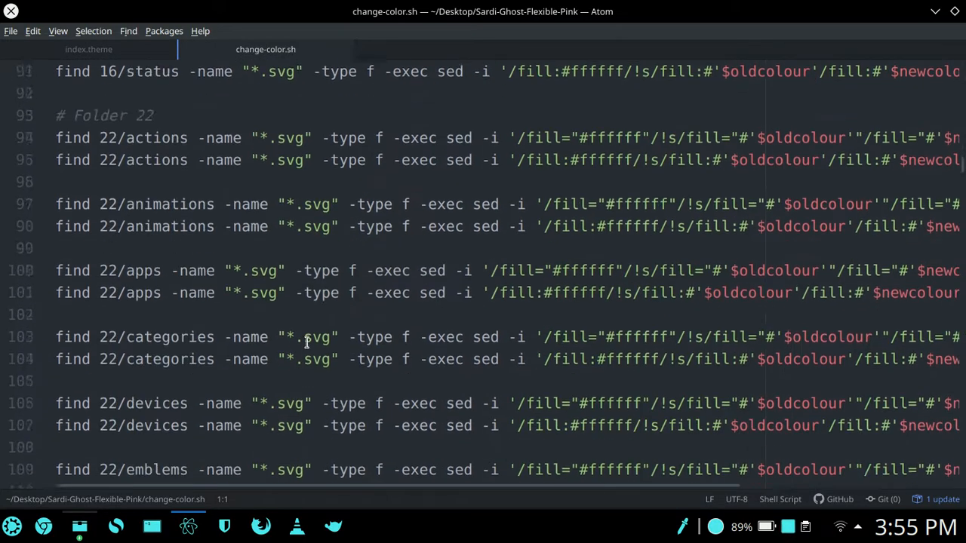
{"action": "scroll", "coordinate": [307, 342], "scroll_direction": "up", "scroll_amount": 17}
{"action": "scroll", "coordinate": [308, 338], "scroll_direction": "down", "scroll_amount": 3}
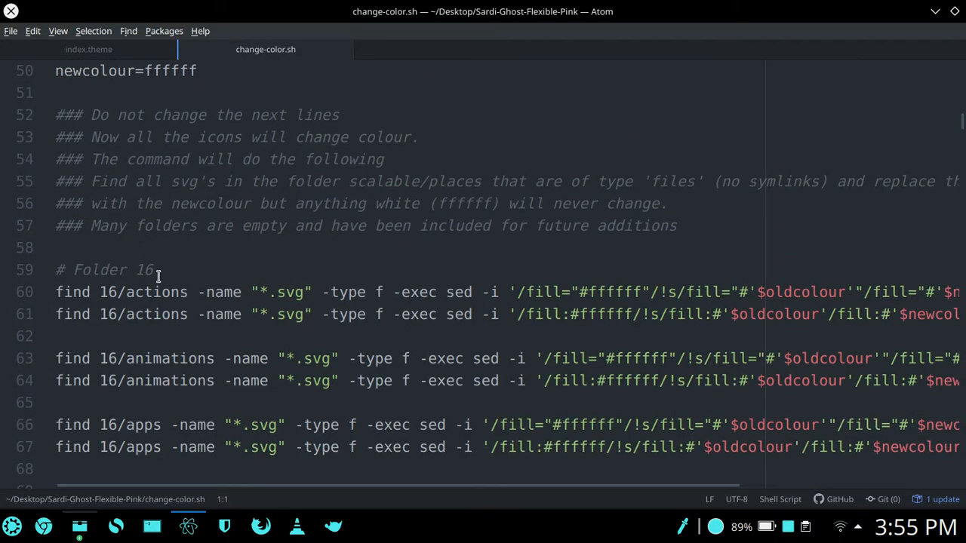
{"action": "scroll", "coordinate": [226, 345], "scroll_direction": "down", "scroll_amount": 3}
{"action": "scroll", "coordinate": [226, 345], "scroll_direction": "up", "scroll_amount": 7}
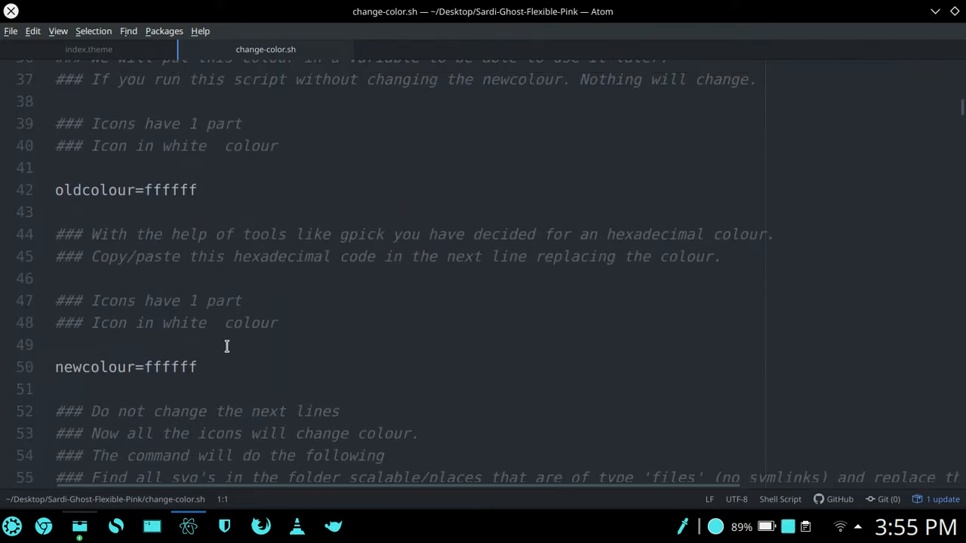
{"action": "key", "text": "shift+Home"}
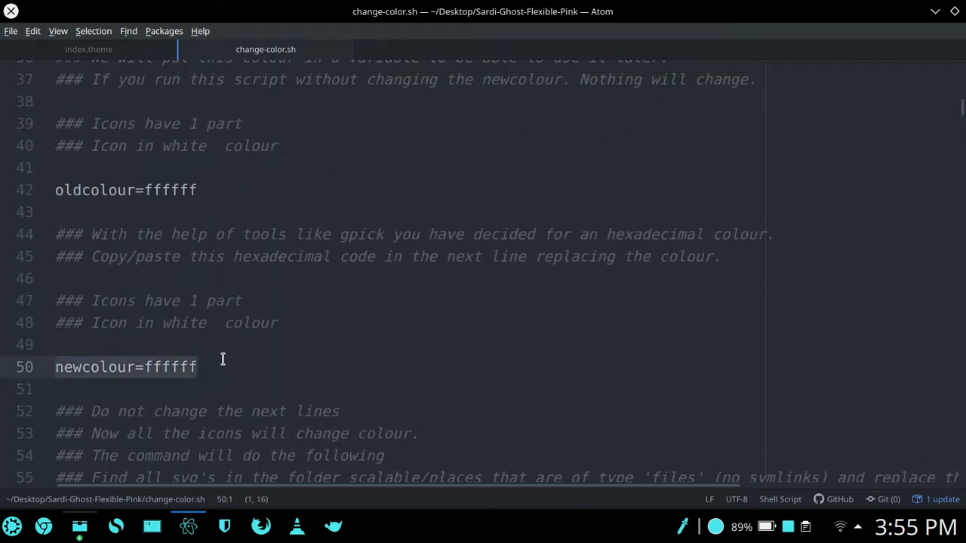
{"action": "left_click", "coordinate": [228, 369]}
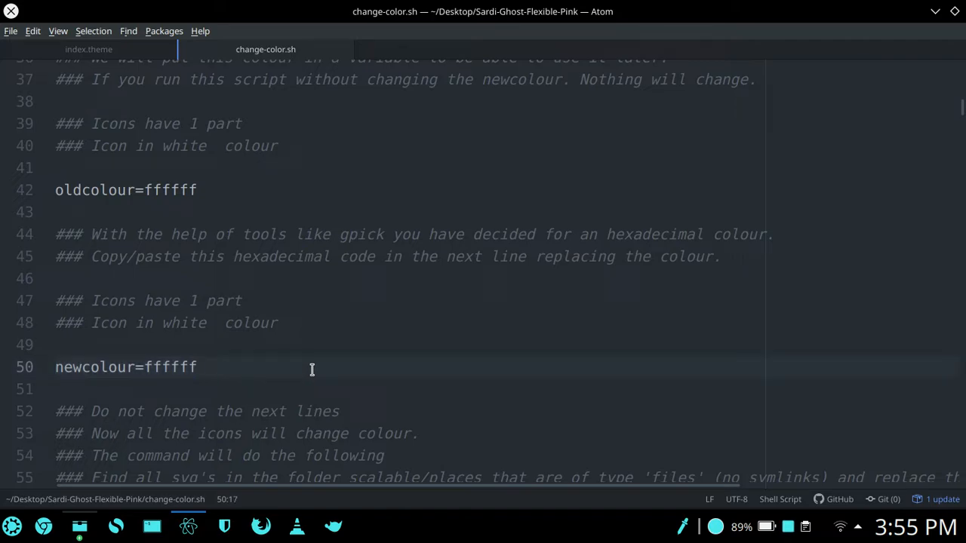
Step: Sample the pink of the wallpaper's sun with the desktop Color Picker and copy its hex code as ed5181, without the hash
{"action": "key", "text": "super+Page_Down"}
{"action": "key", "text": "super+Page_Down"}
{"action": "left_click", "coordinate": [351, 364]}
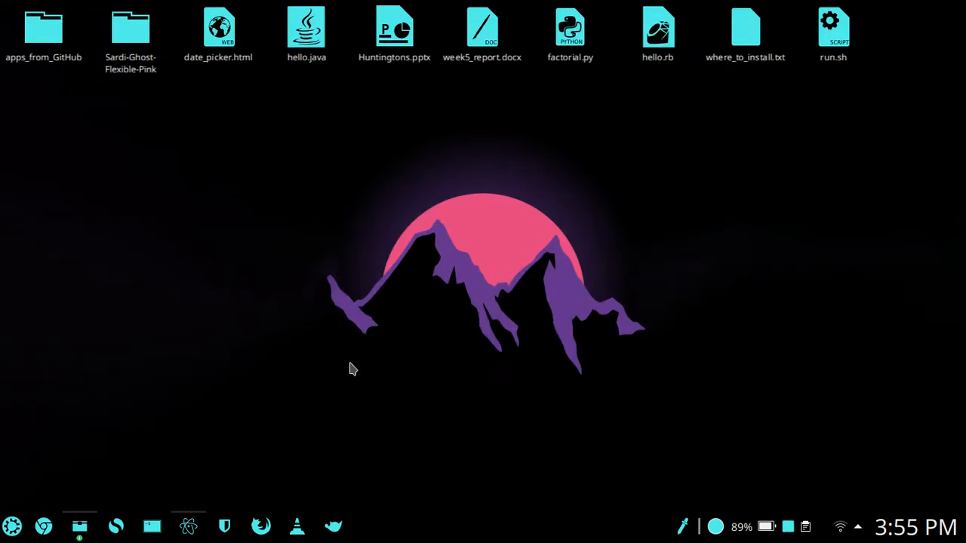
{"action": "left_click", "coordinate": [677, 524]}
{"action": "left_click", "coordinate": [717, 527]}
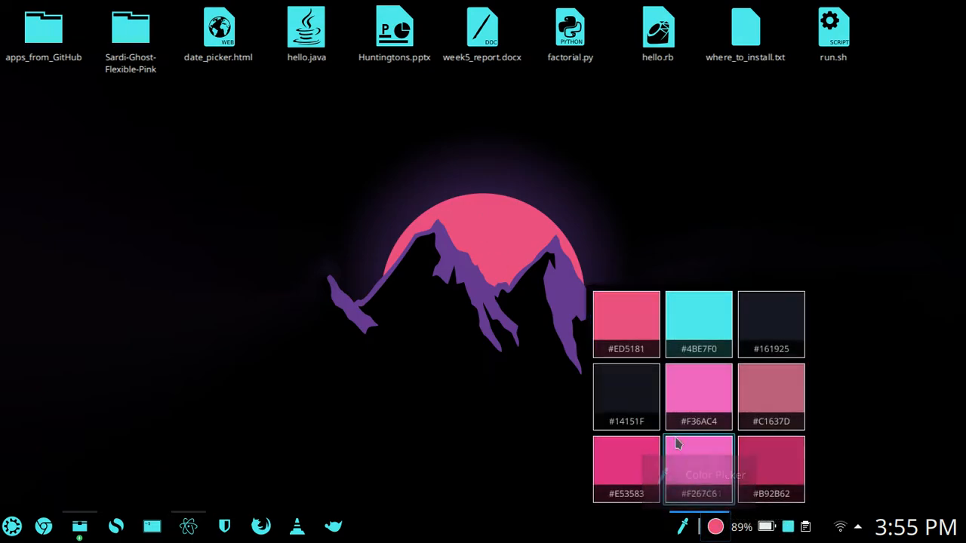
{"action": "right_click", "coordinate": [636, 342]}
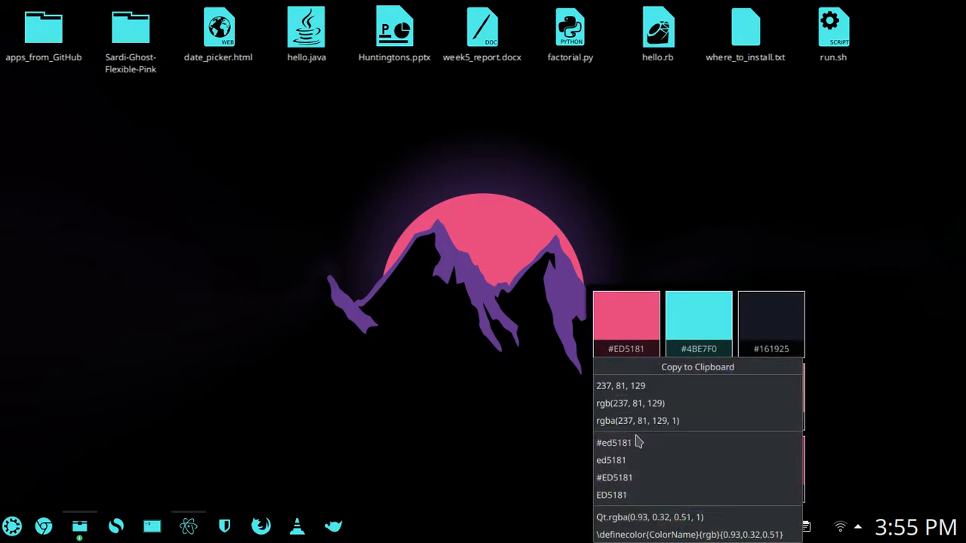
{"action": "left_click", "coordinate": [638, 460]}
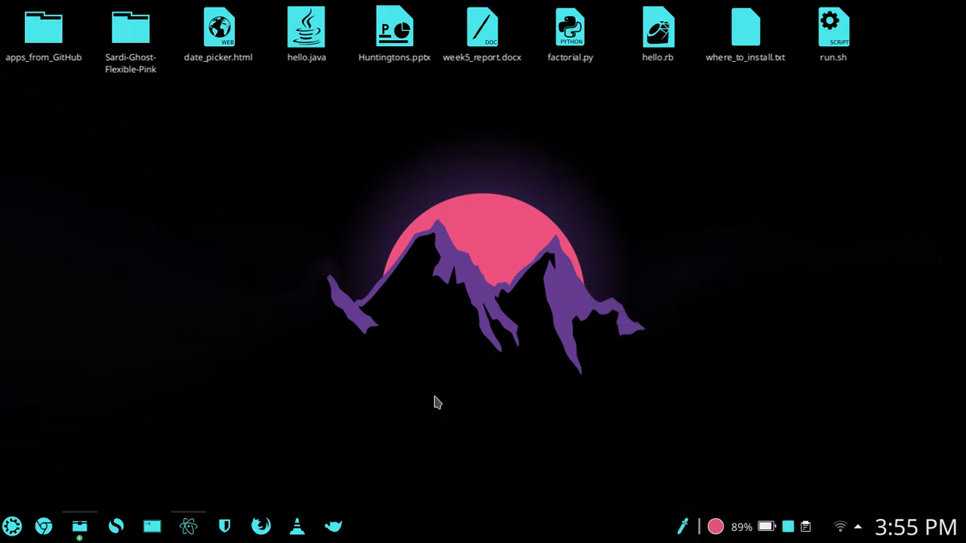
Step: Set newcolour to ed5181 in change-color.sh, save the script and close the open files in Atom
{"action": "key", "text": "alt+Tab"}
{"action": "scroll", "coordinate": [365, 334], "scroll_direction": "down", "scroll_amount": 1}
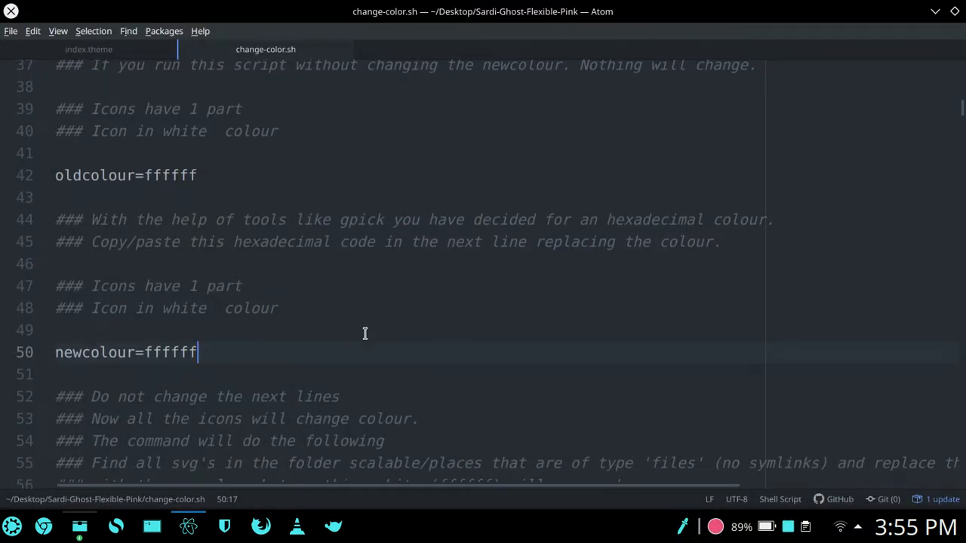
{"action": "key", "text": "ctrl+shift+Left"}
{"action": "type", "text": "ed5181"}
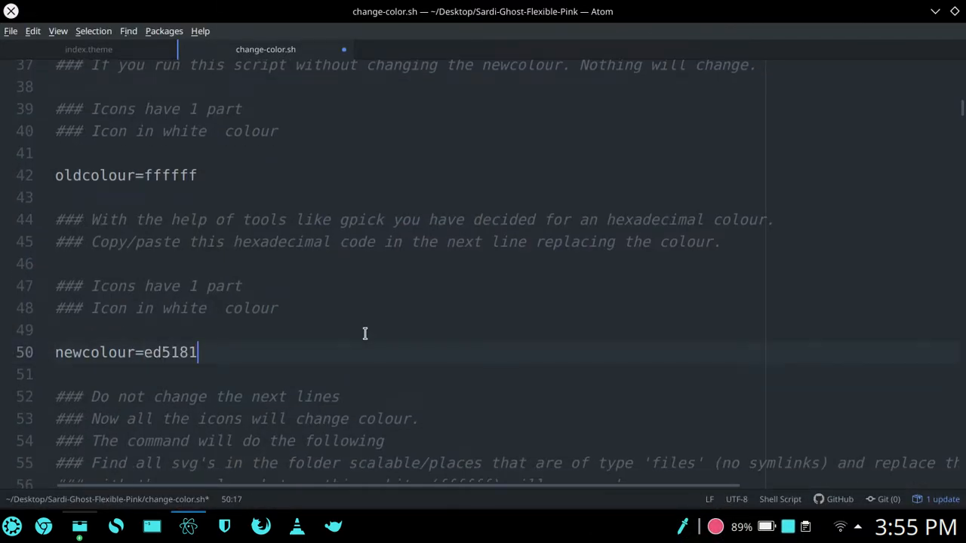
{"action": "key", "text": "ctrl+w"}
{"action": "key", "text": "ctrl+w"}
{"action": "key", "text": "ctrl+w"}
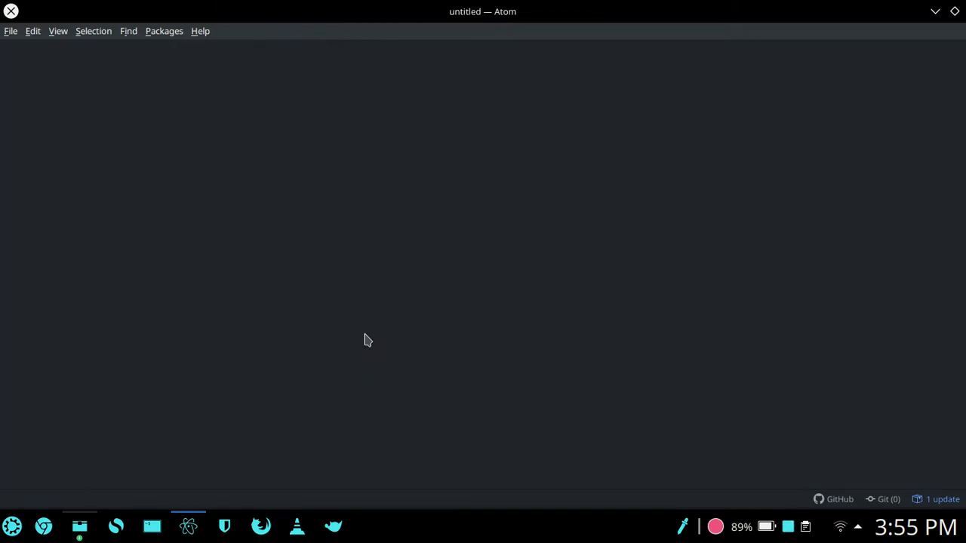
Step: Switch to the Sardi-Ghost-Flexible-Pink folder in Dolphin and open a terminal at that location
{"action": "key", "text": "alt+Tab"}
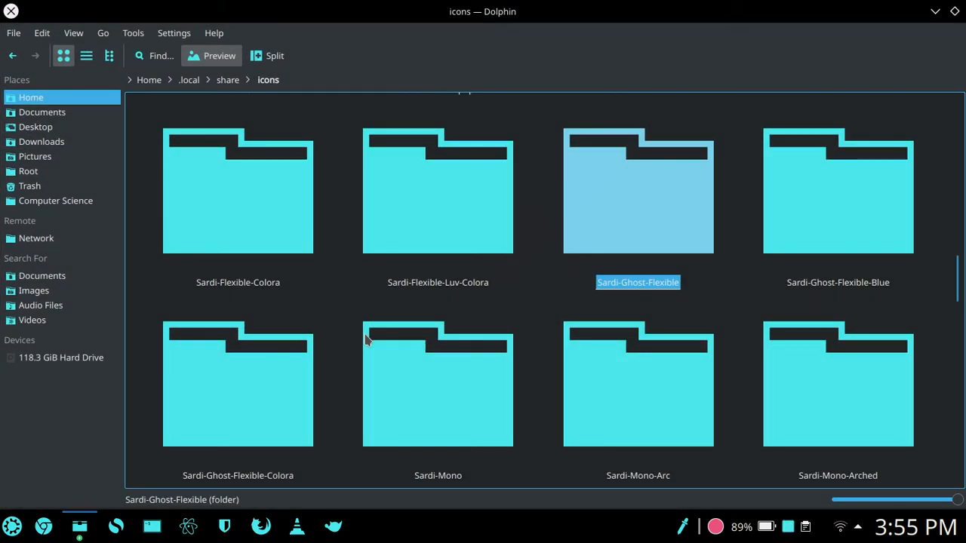
{"action": "key", "text": "alt+Tab"}
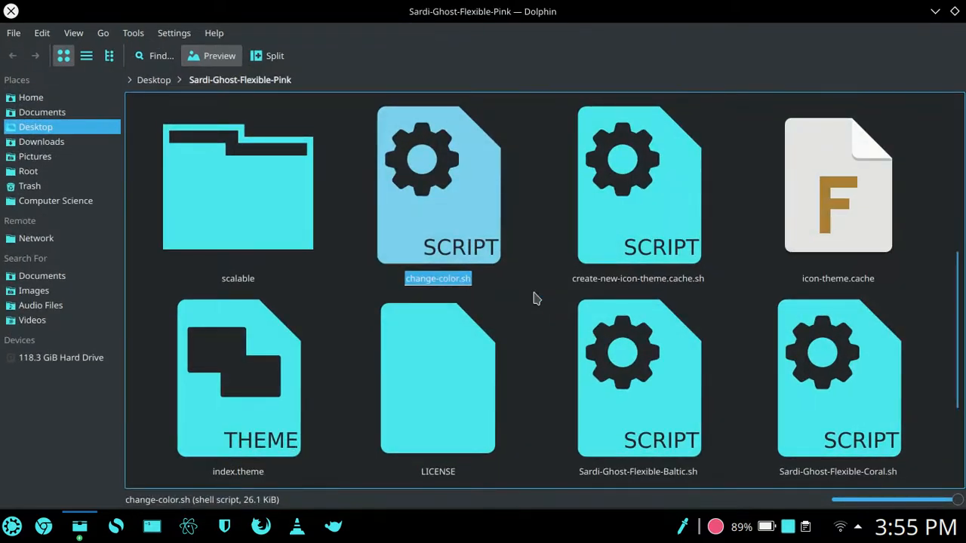
{"action": "left_click", "coordinate": [533, 298]}
{"action": "right_click", "coordinate": [537, 227]}
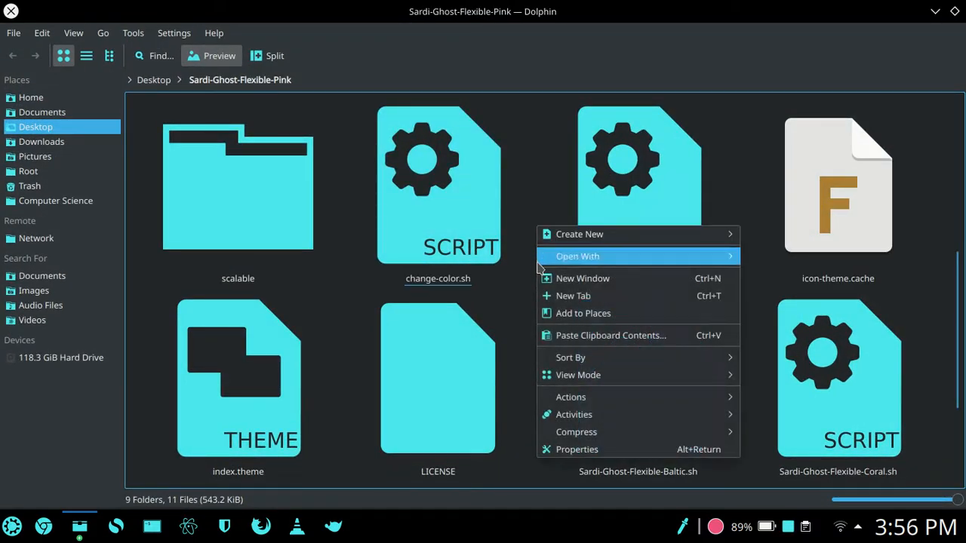
{"action": "mouse_move", "coordinate": [604, 400]}
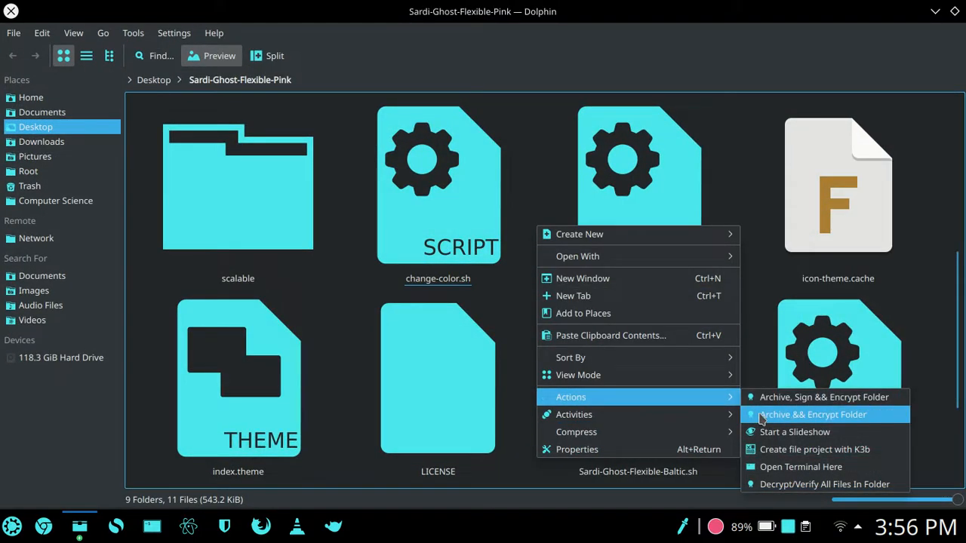
{"action": "left_click", "coordinate": [784, 466]}
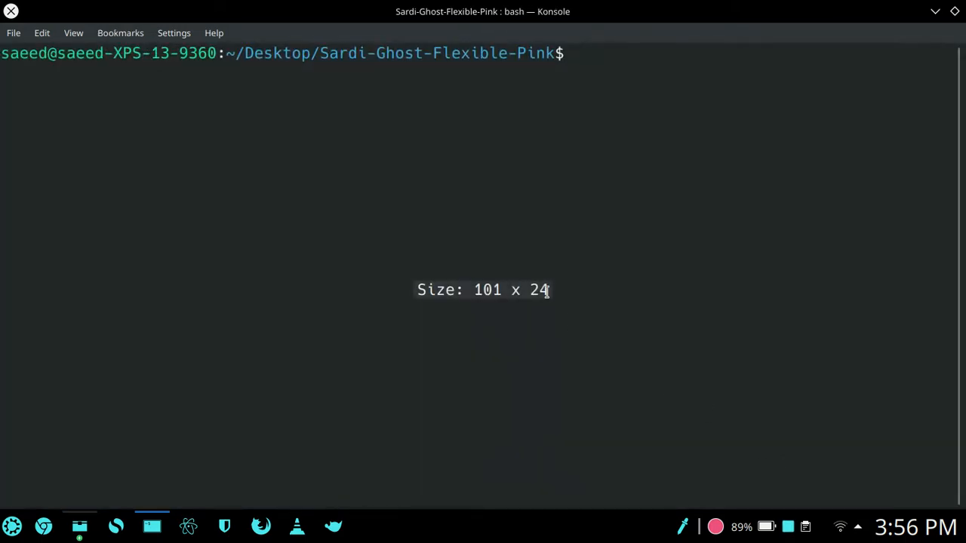
Step: List the folder's contents with ls and run ./change-color.sh to recolour the icons
{"action": "type", "text": "ls"}
{"action": "key", "text": "Return"}
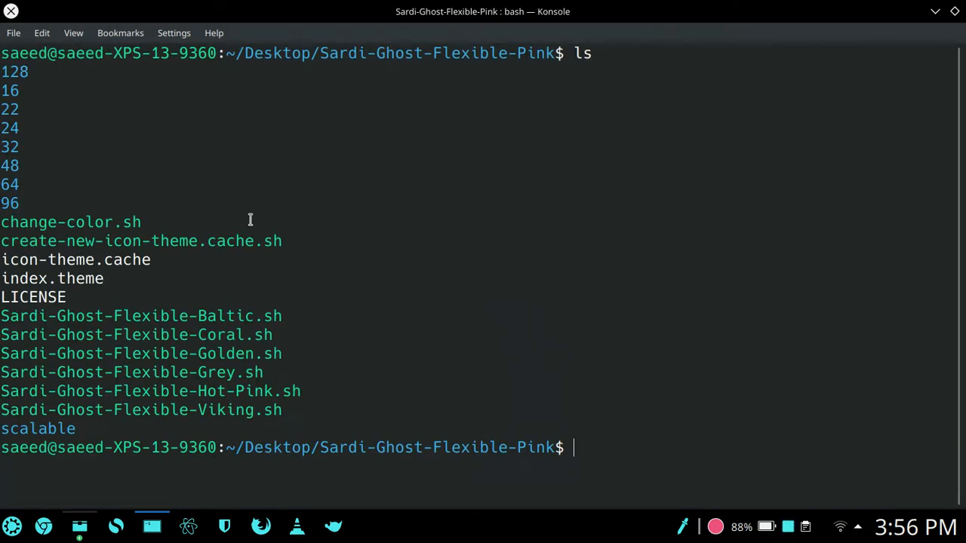
{"action": "type", "text": "./ch"}
{"action": "key", "text": "Tab"}
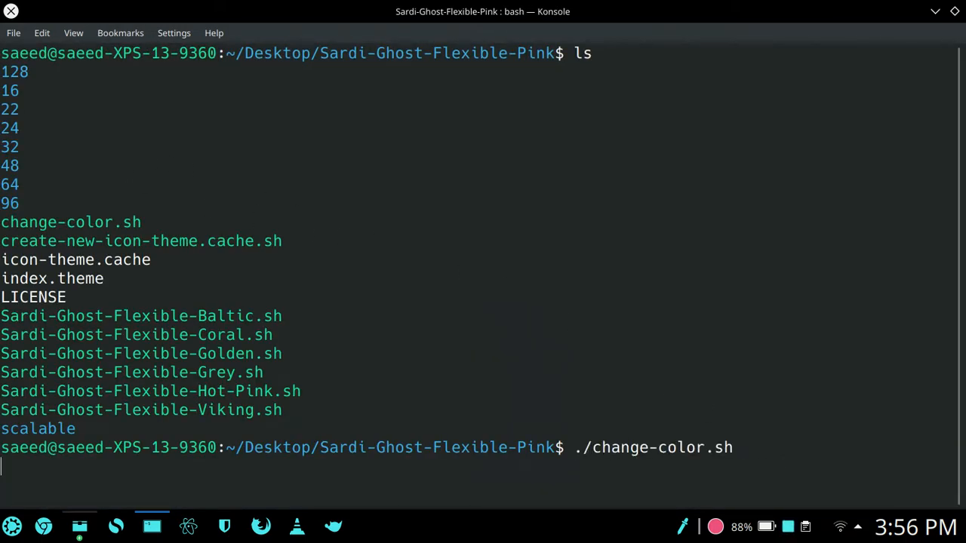
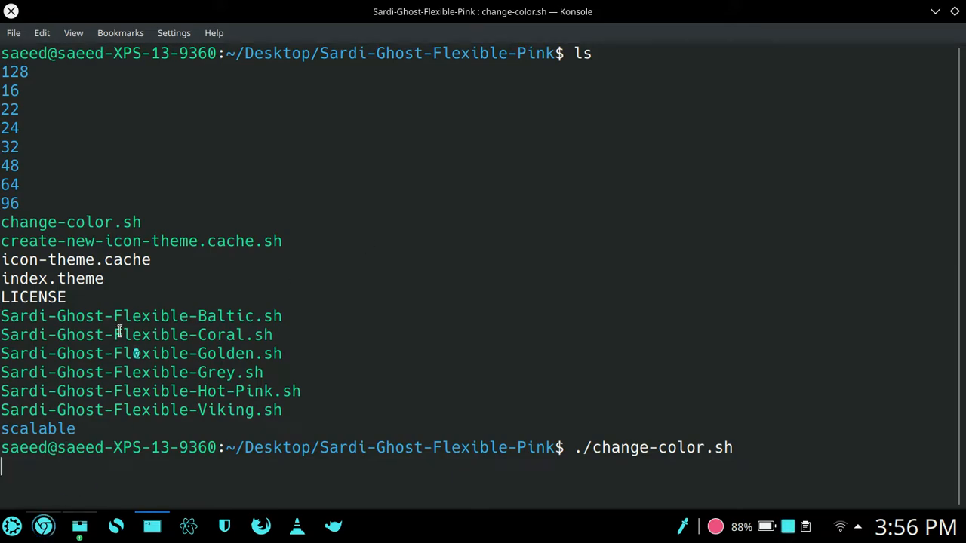
Step: Switch to Chrome, search for "sardi icons", open the Sardi repository on GitHub and read through its README
{"action": "type", "text": "sa"}
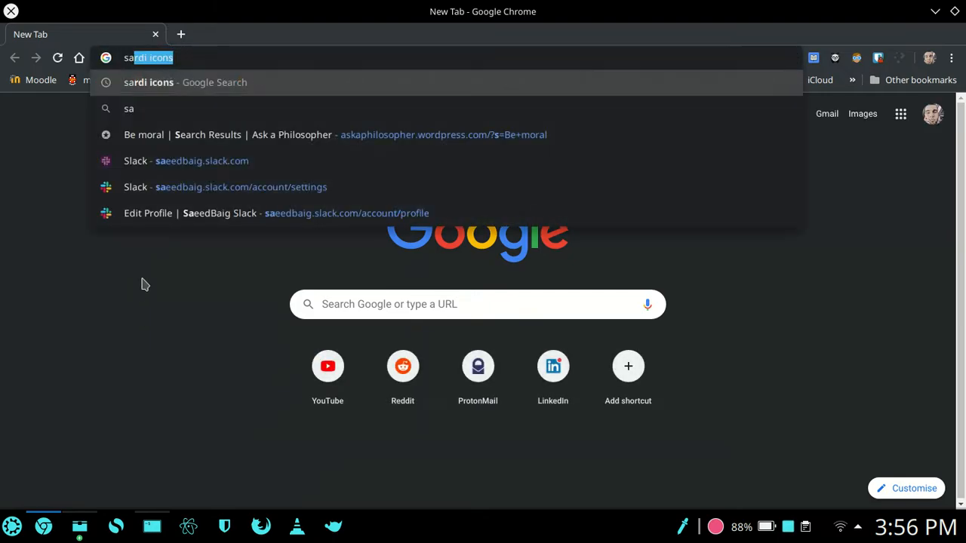
{"action": "type", "text": "rdi icons"}
{"action": "key", "text": "Return"}
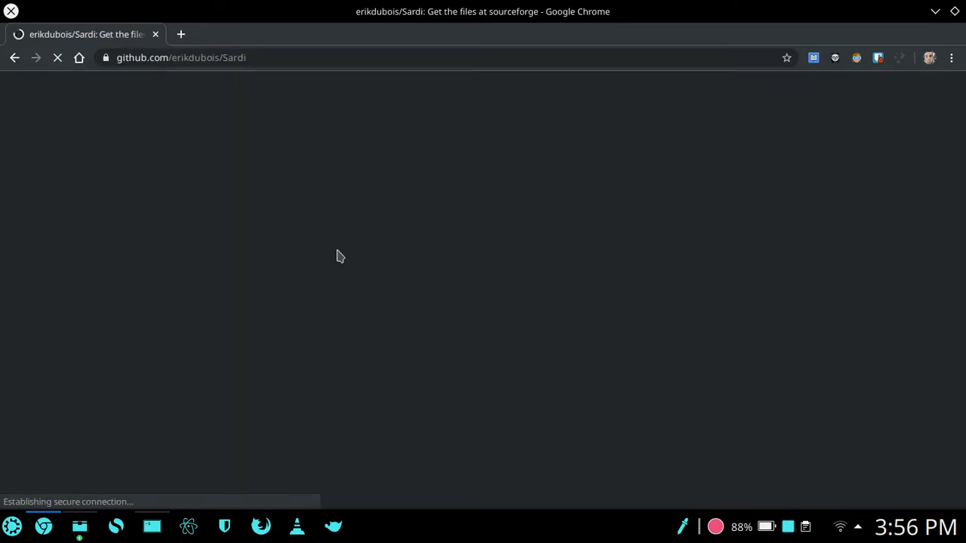
{"action": "scroll", "coordinate": [212, 219], "scroll_direction": "down", "scroll_amount": 10}
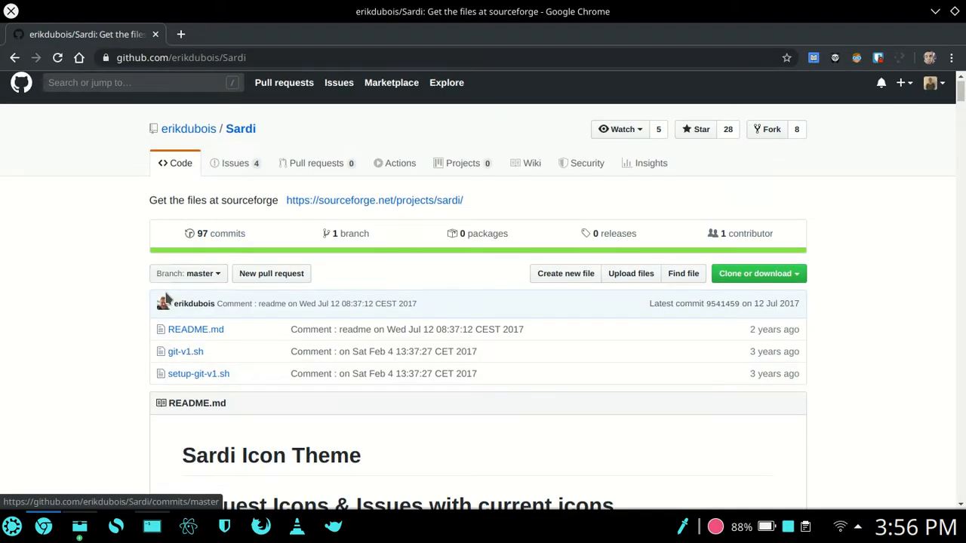
{"action": "scroll", "coordinate": [81, 283], "scroll_direction": "up", "scroll_amount": 3}
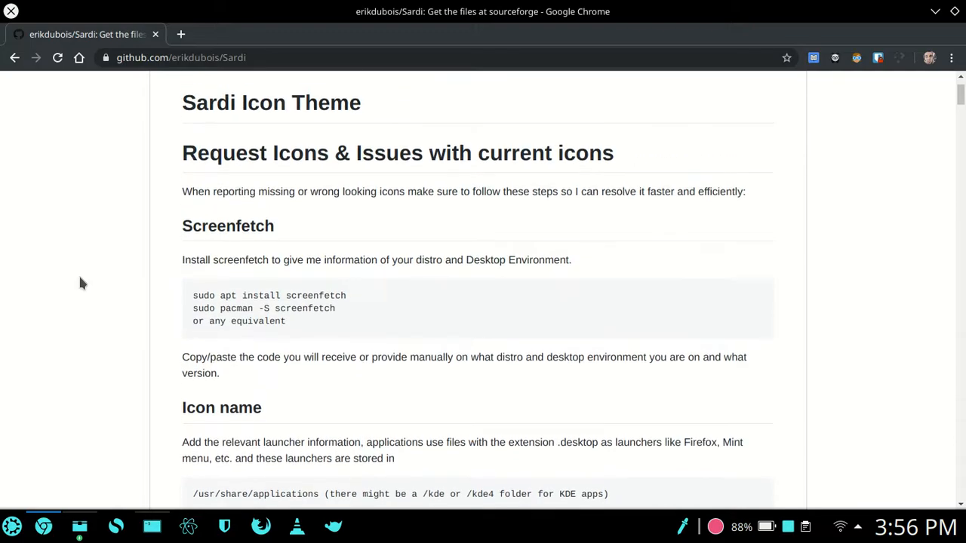
{"action": "scroll", "coordinate": [142, 277], "scroll_direction": "down", "scroll_amount": 10}
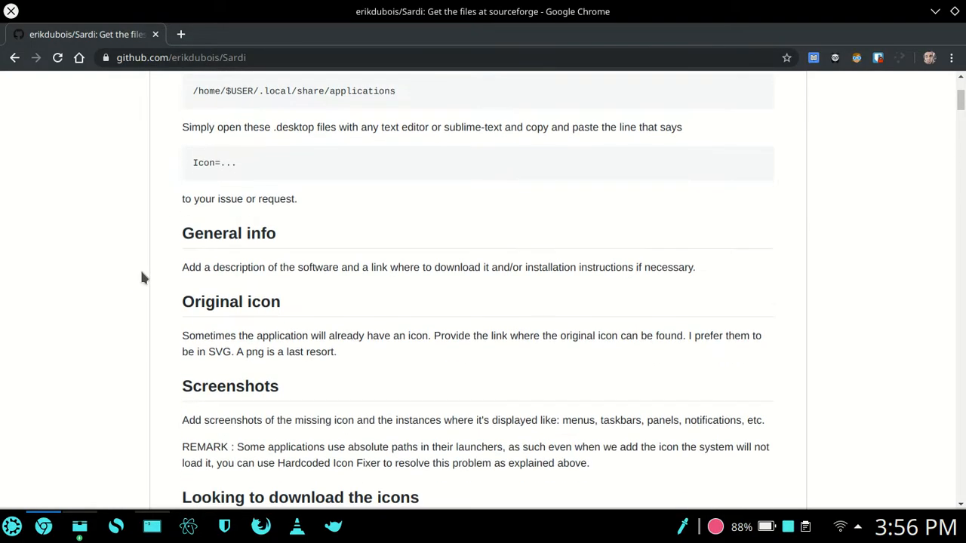
{"action": "scroll", "coordinate": [142, 278], "scroll_direction": "down", "scroll_amount": 5}
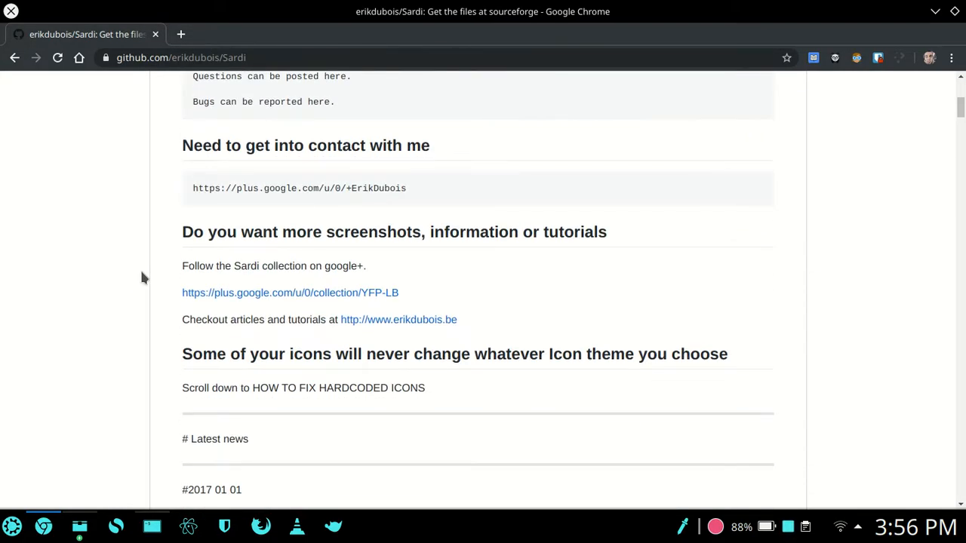
Step: Return to Konsole to check the recolouring script, and close the terminal and browser windows
{"action": "key", "text": "alt+Tab"}
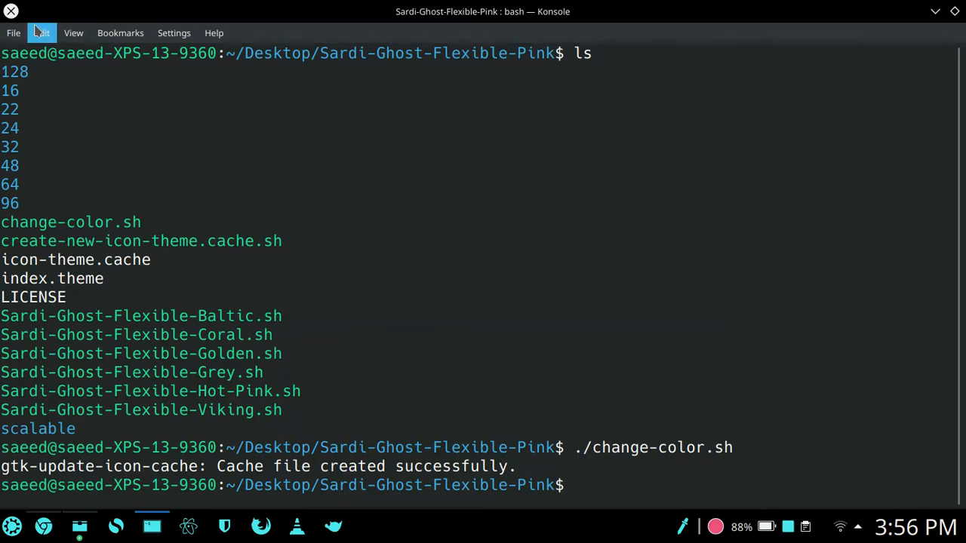
{"action": "left_click", "coordinate": [12, 13]}
{"action": "left_click", "coordinate": [12, 13]}
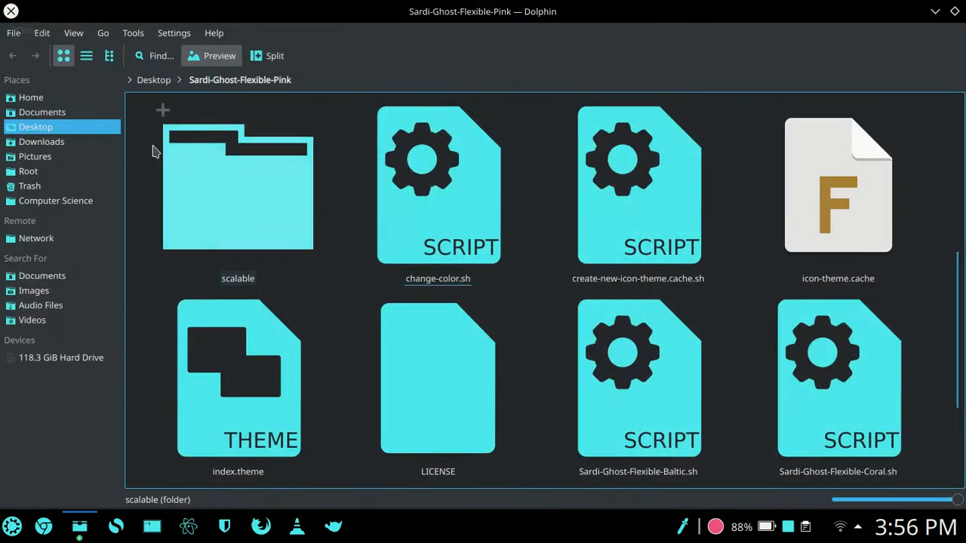
Step: Inspect the recoloured icons in the scalable/apps folder of Sardi-Ghost-Flexible-Pink and close that Dolphin window
{"action": "double_click", "coordinate": [280, 224]}
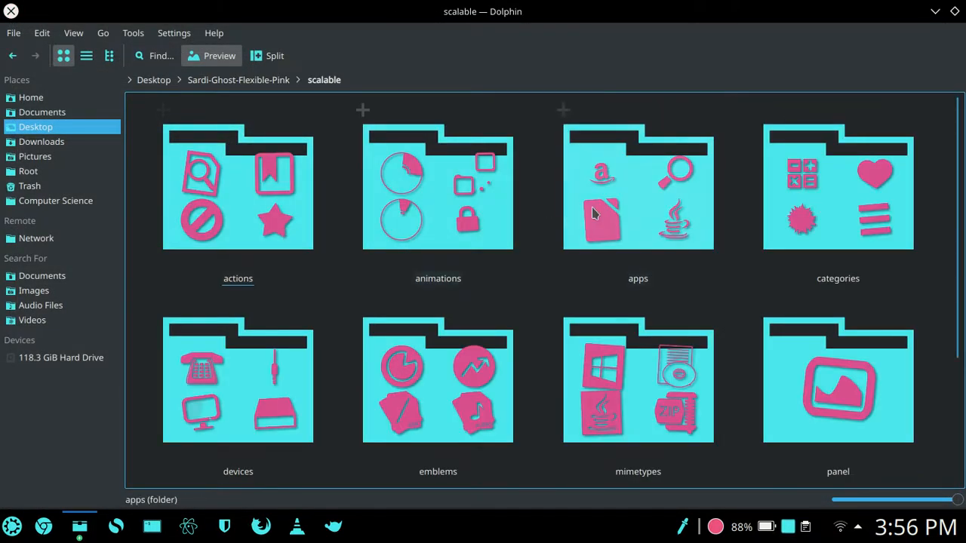
{"action": "double_click", "coordinate": [625, 198]}
{"action": "scroll", "coordinate": [596, 275], "scroll_direction": "down", "scroll_amount": 10}
{"action": "scroll", "coordinate": [598, 275], "scroll_direction": "down", "scroll_amount": 5}
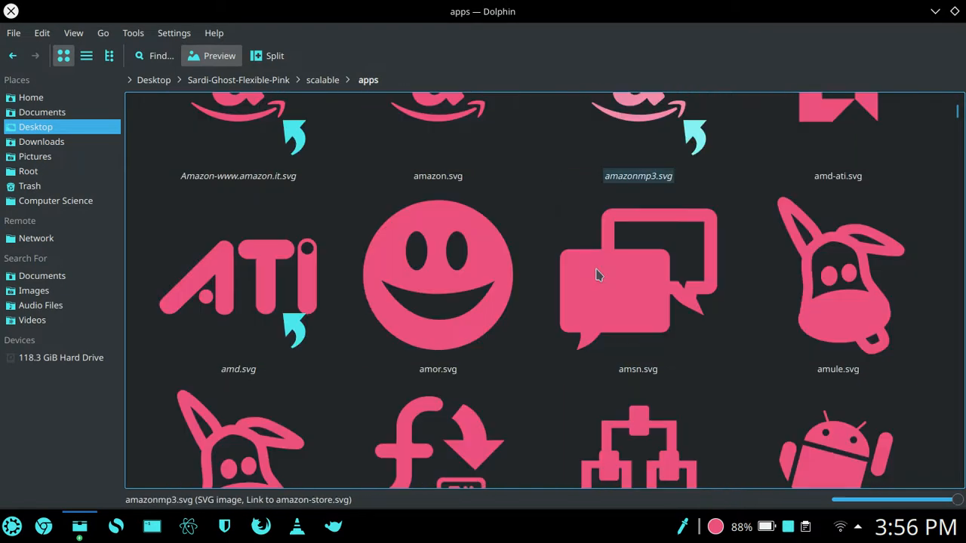
{"action": "scroll", "coordinate": [599, 276], "scroll_direction": "up", "scroll_amount": 5}
{"action": "key", "text": "alt+Up"}
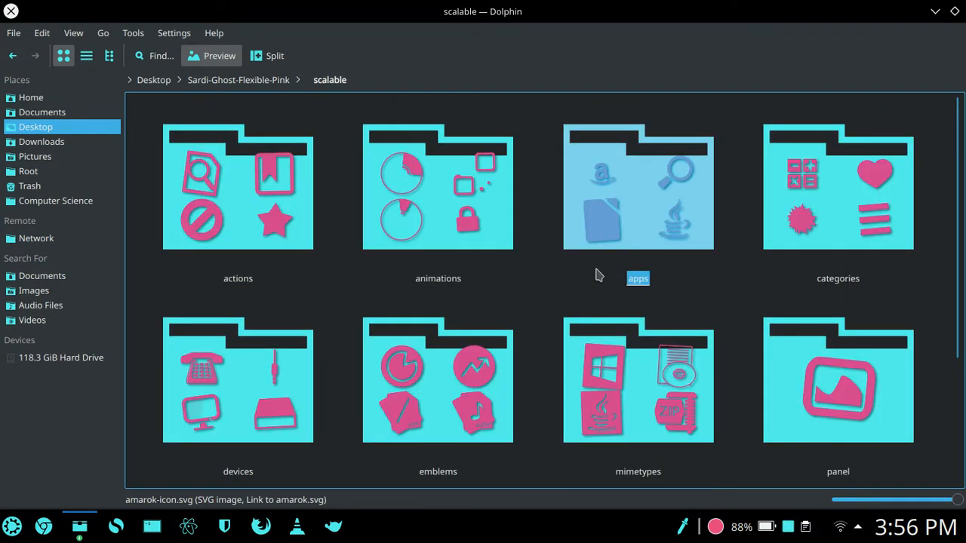
{"action": "left_click", "coordinate": [10, 9]}
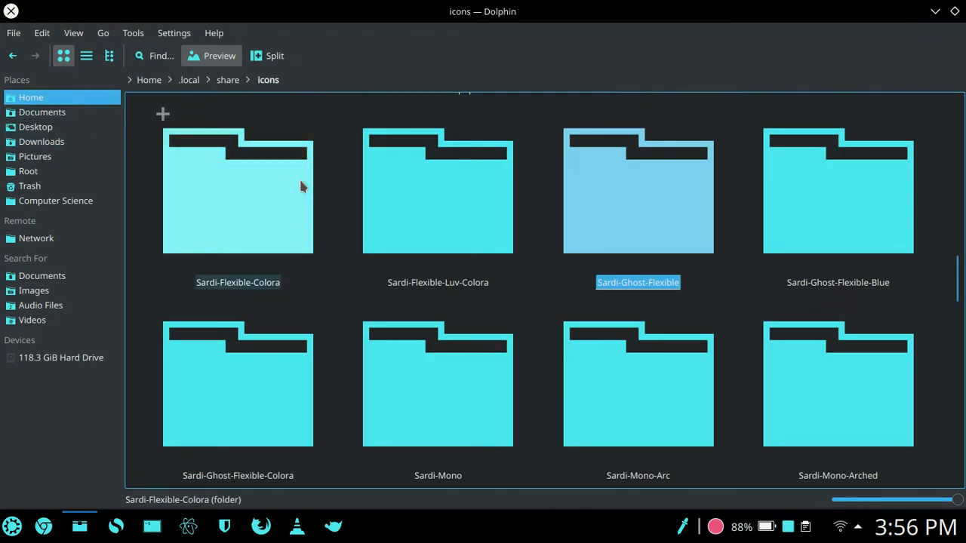
Step: Restore the maximised icons folder window to a smaller size and move it clear of the desktop files
{"action": "key", "text": "super+Page_Up"}
{"action": "scroll", "coordinate": [300, 179], "scroll_direction": "down", "scroll_amount": 15}
{"action": "left_click_drag", "start_coordinate": [371, 15], "coordinate": [614, 153]}
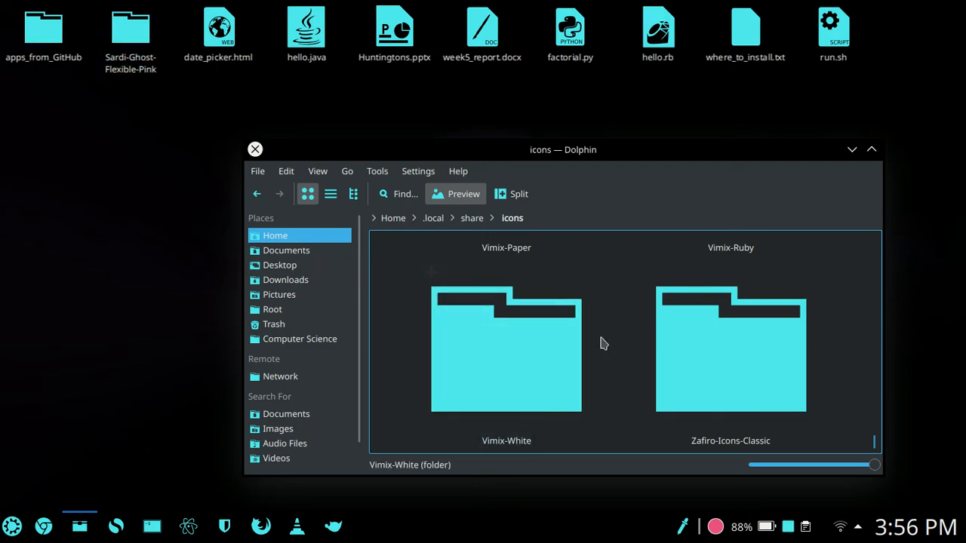
Step: Drop the desktop's Sardi-Ghost-Flexible-Pink folder into Dolphin's Places and remove that entry again
{"action": "left_click_drag", "start_coordinate": [145, 41], "coordinate": [260, 235]}
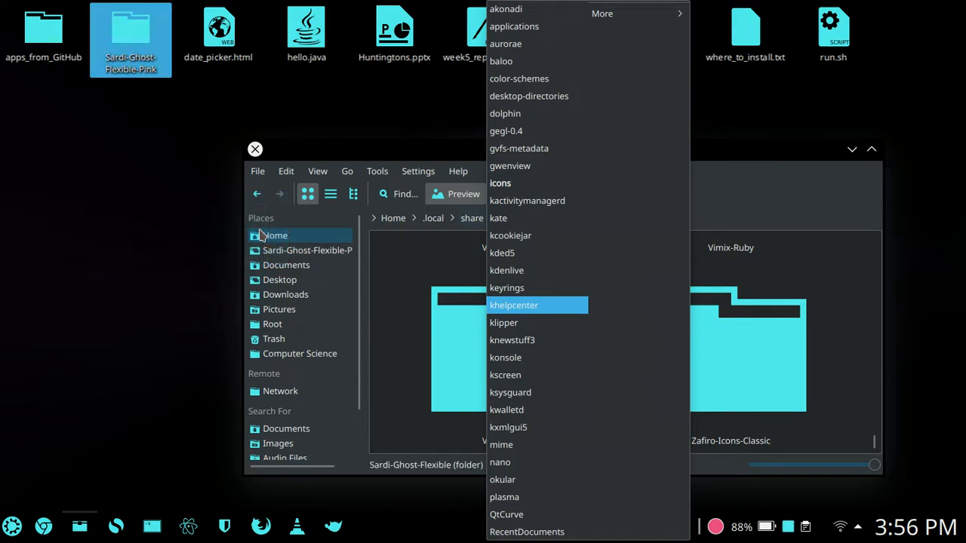
{"action": "left_click", "coordinate": [281, 252]}
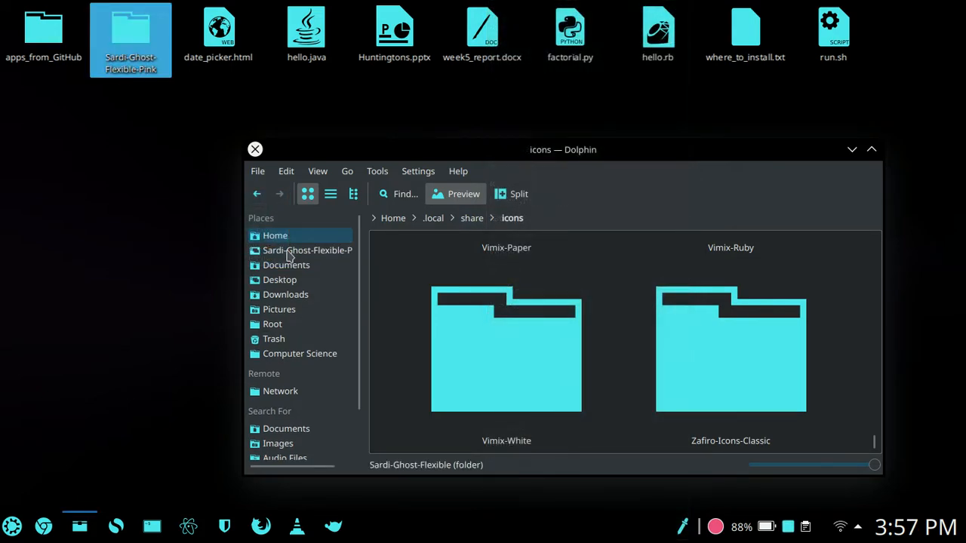
{"action": "left_click", "coordinate": [289, 256]}
{"action": "right_click", "coordinate": [289, 255]}
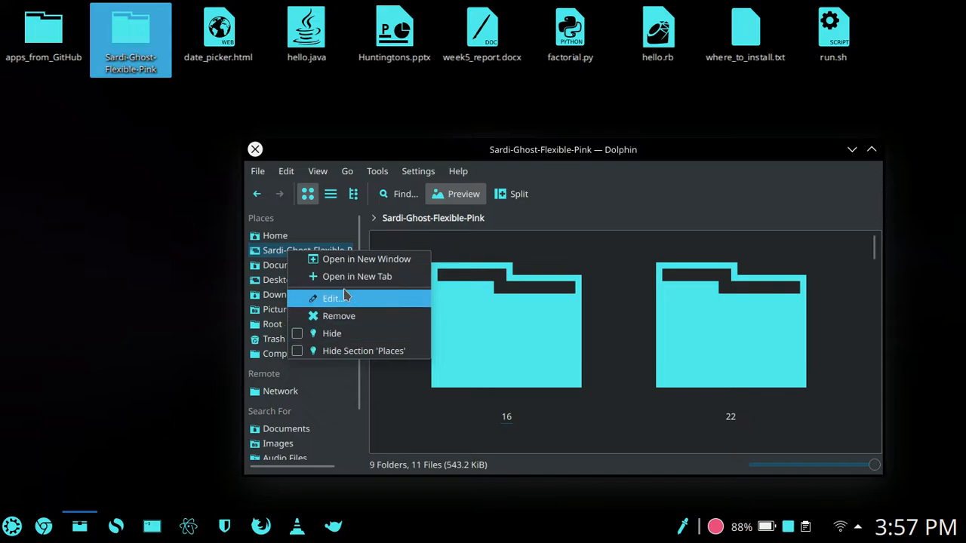
{"action": "left_click", "coordinate": [349, 318]}
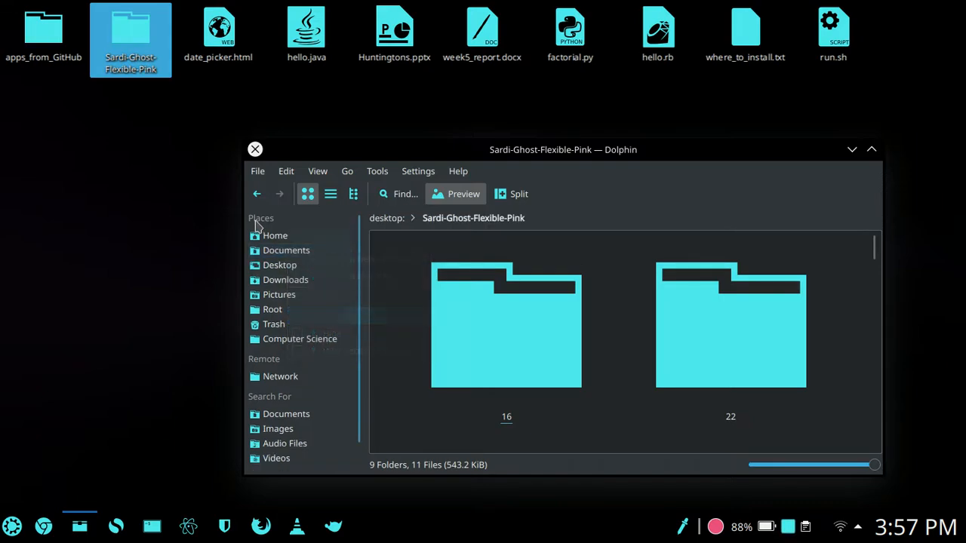
Step: Navigate from Home through .local and share to the icons folder
{"action": "left_click", "coordinate": [316, 240]}
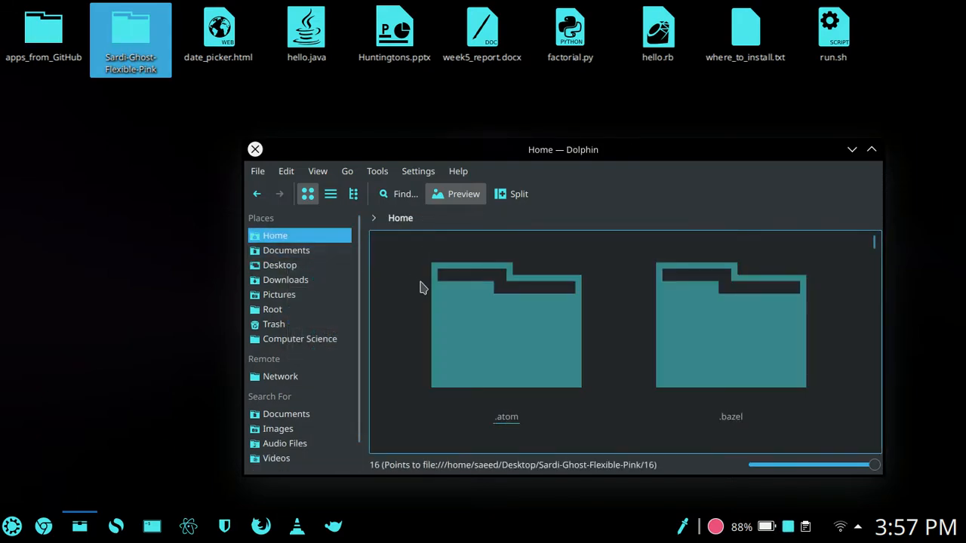
{"action": "type", "text": ".l"}
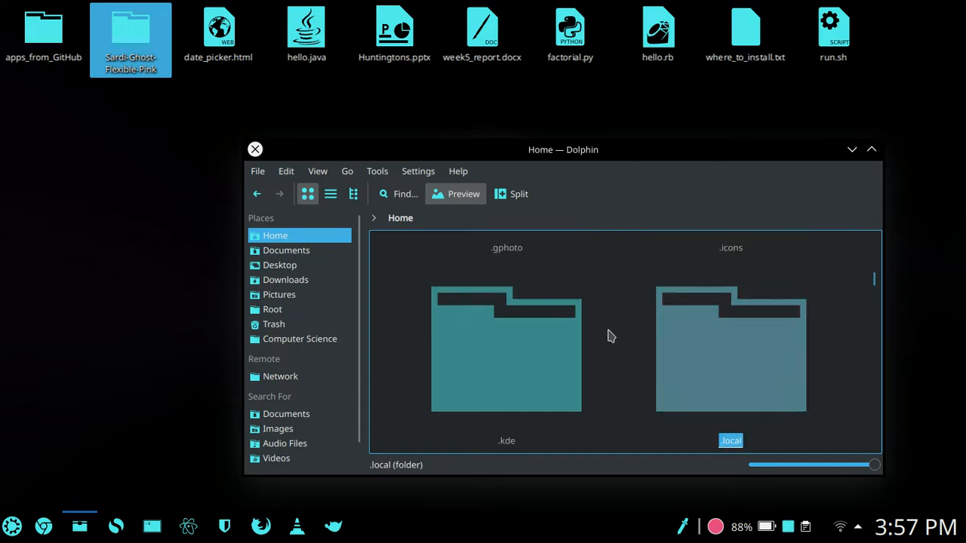
{"action": "key", "text": "Return"}
{"action": "type", "text": "s"}
{"action": "key", "text": "Return"}
{"action": "type", "text": "i"}
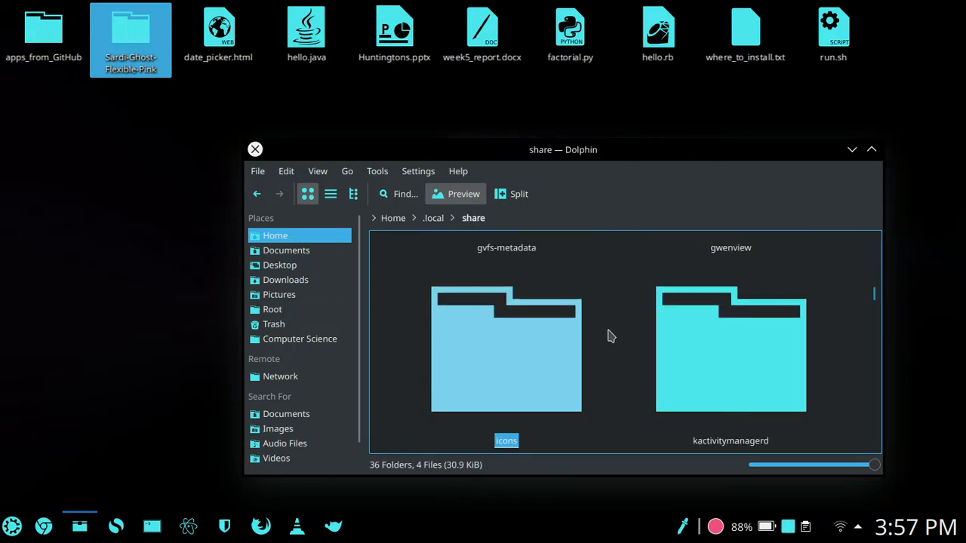
{"action": "key", "text": "Return"}
{"action": "scroll", "coordinate": [611, 337], "scroll_direction": "down", "scroll_amount": 10}
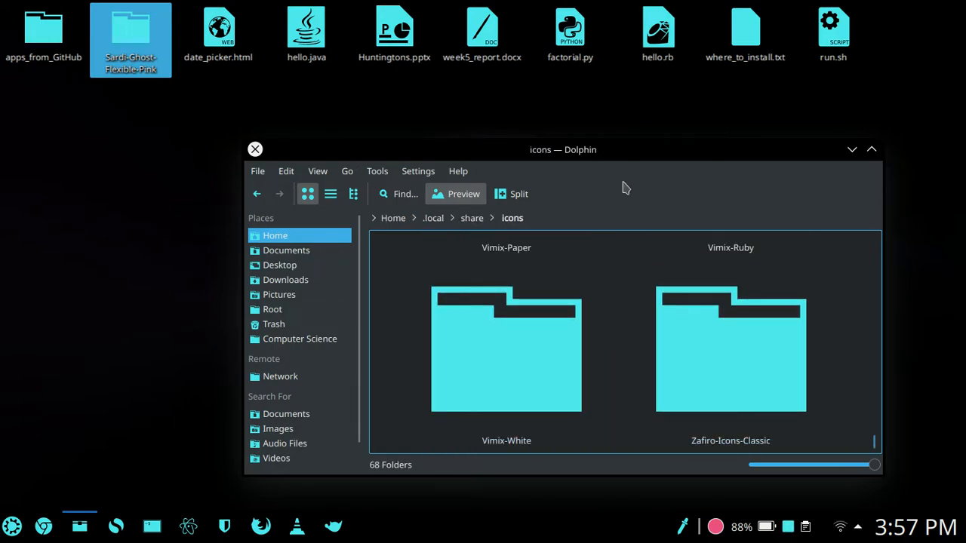
Step: Move the Sardi-Ghost-Flexible-Pink folder from the desktop into the icons folder and close the Dolphin window
{"action": "left_click_drag", "start_coordinate": [655, 153], "coordinate": [355, 122]}
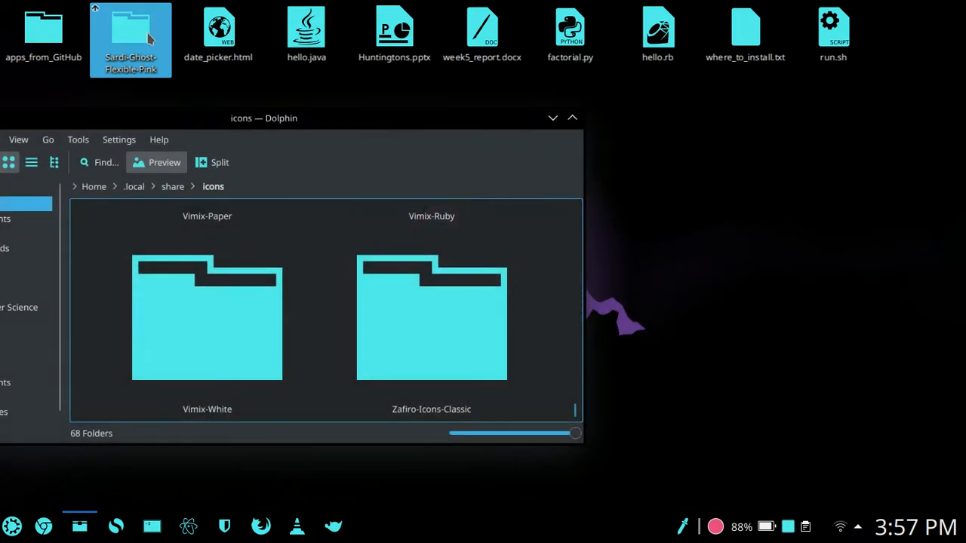
{"action": "left_click_drag", "start_coordinate": [145, 36], "coordinate": [563, 251]}
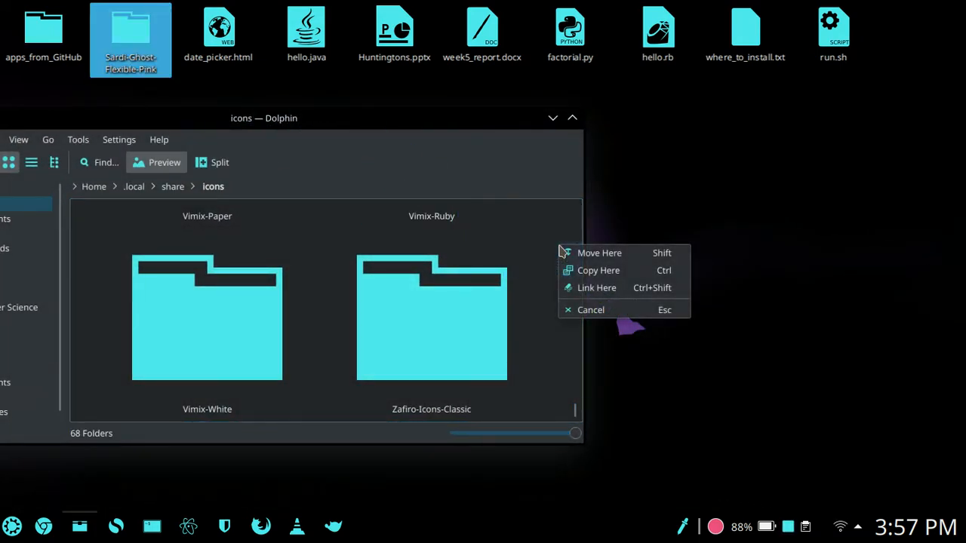
{"action": "left_click", "coordinate": [563, 253]}
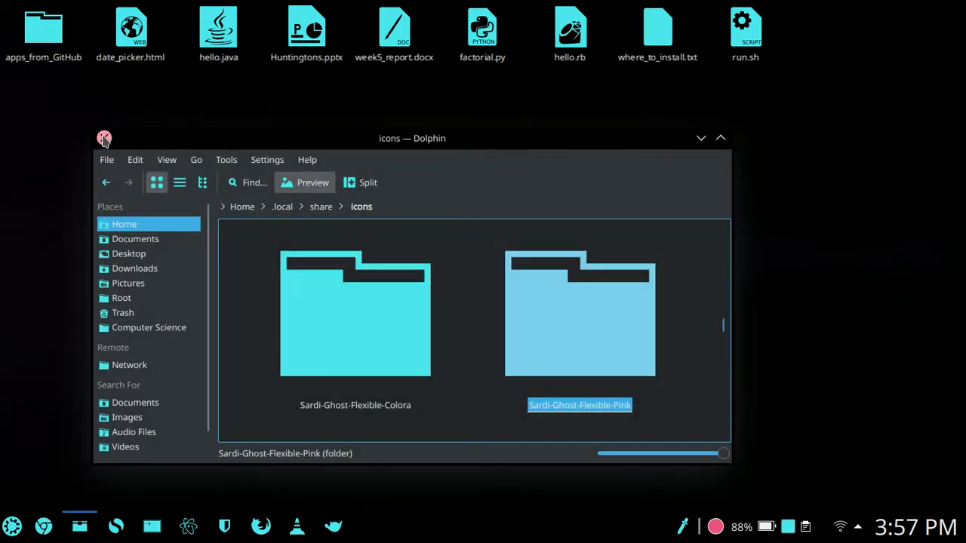
{"action": "left_click", "coordinate": [103, 138]}
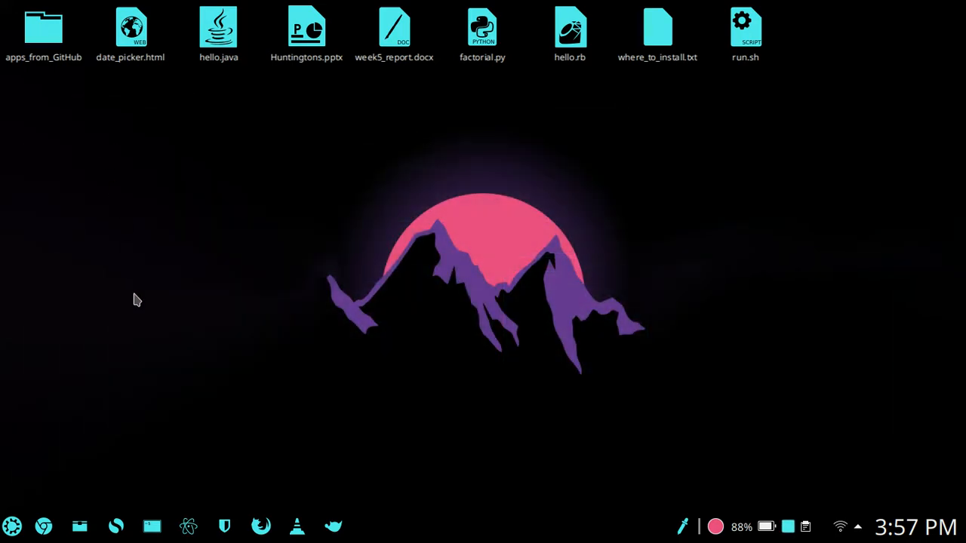
Step: Apply the Sardi Ghost Flexible Pink icon theme in the Icons section of System Settings and close the settings
{"action": "left_click", "coordinate": [5, 530]}
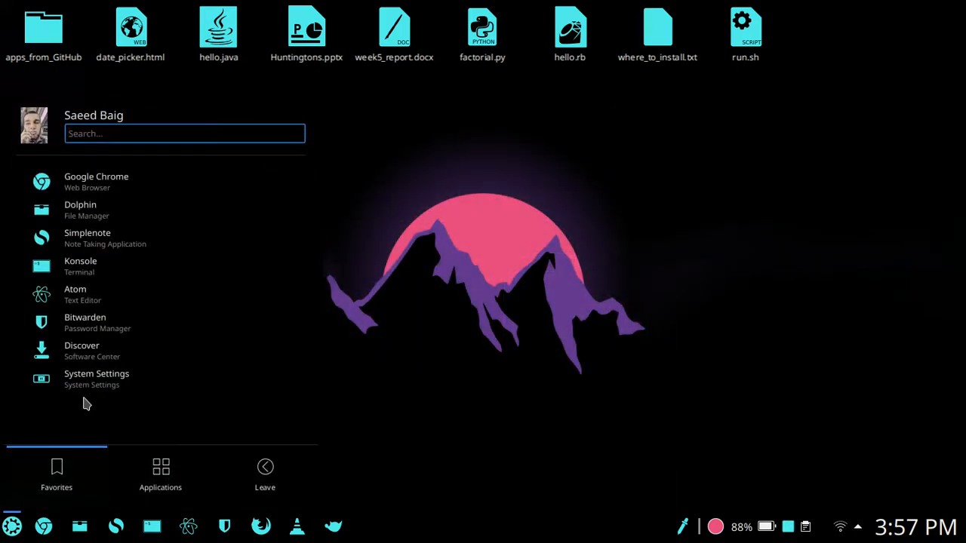
{"action": "left_click", "coordinate": [92, 391]}
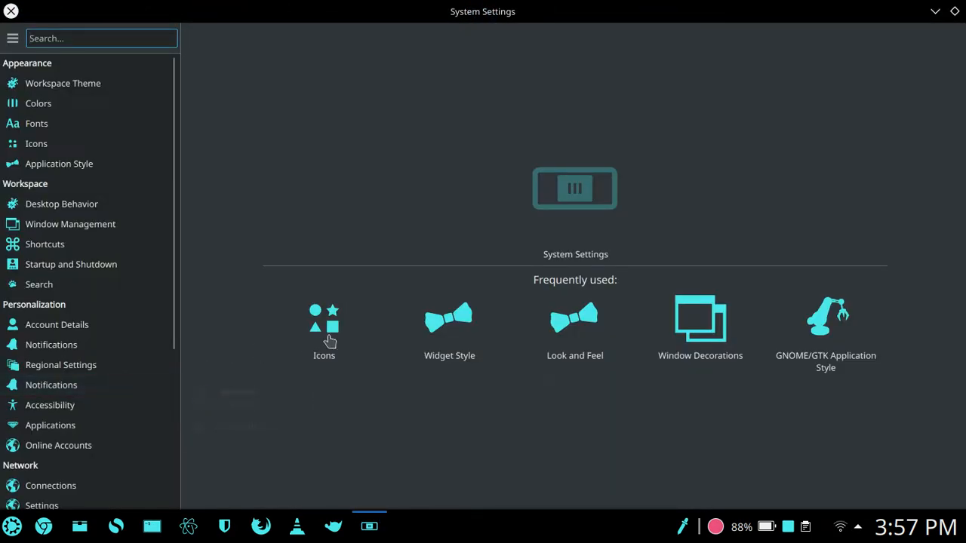
{"action": "left_click", "coordinate": [329, 335]}
{"action": "scroll", "coordinate": [438, 302], "scroll_direction": "down", "scroll_amount": 2}
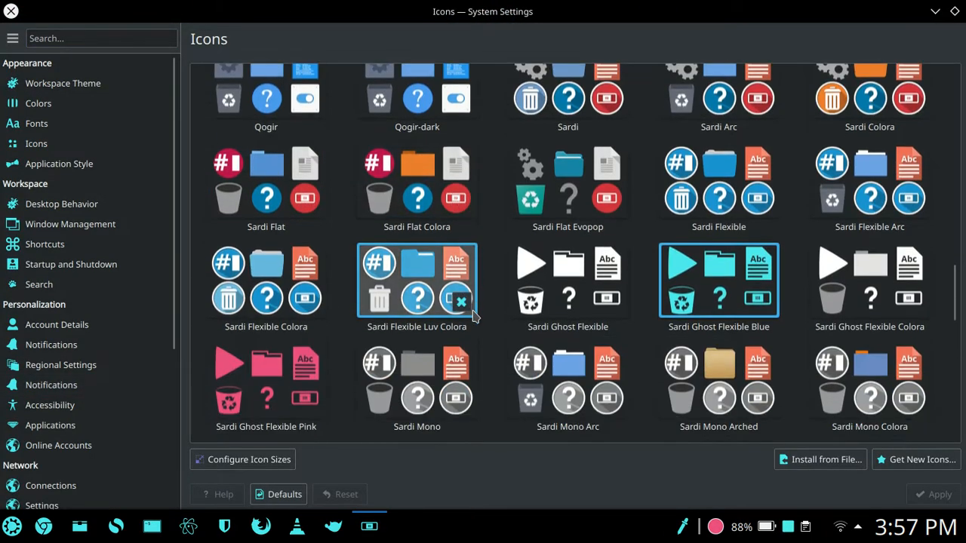
{"action": "left_click", "coordinate": [265, 329]}
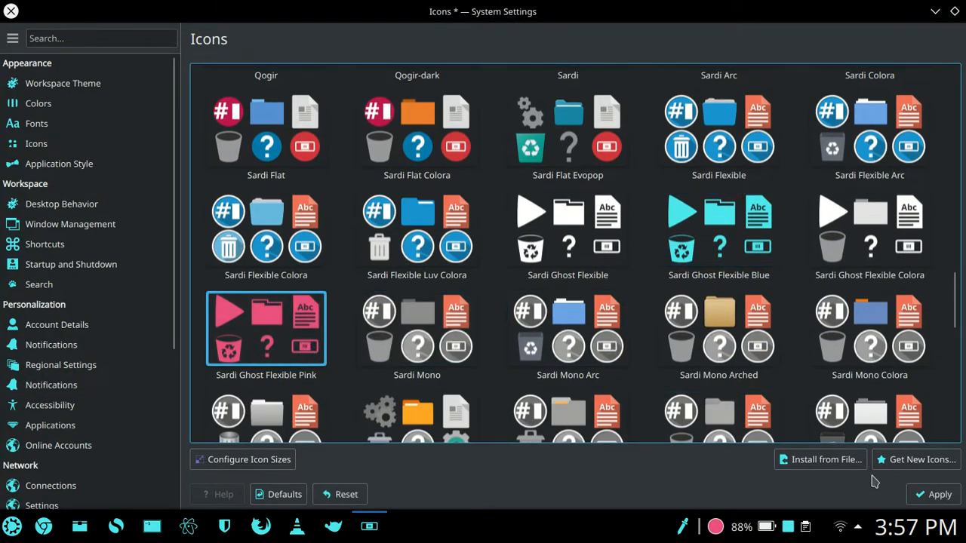
{"action": "left_click", "coordinate": [934, 495]}
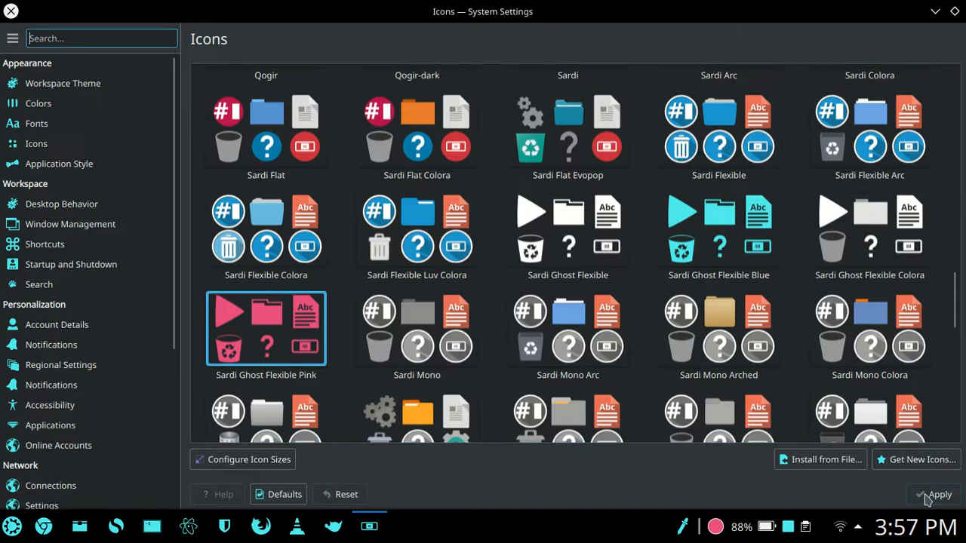
{"action": "left_click", "coordinate": [6, 7]}
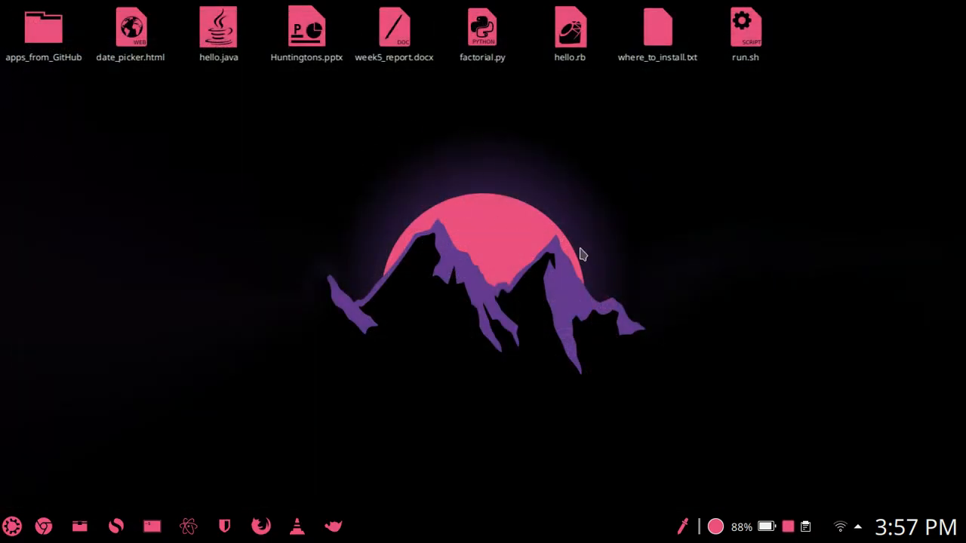
Step: Examine the icons of the application categories and the Office programs in the application launcher, and close it
{"action": "key", "text": "super"}
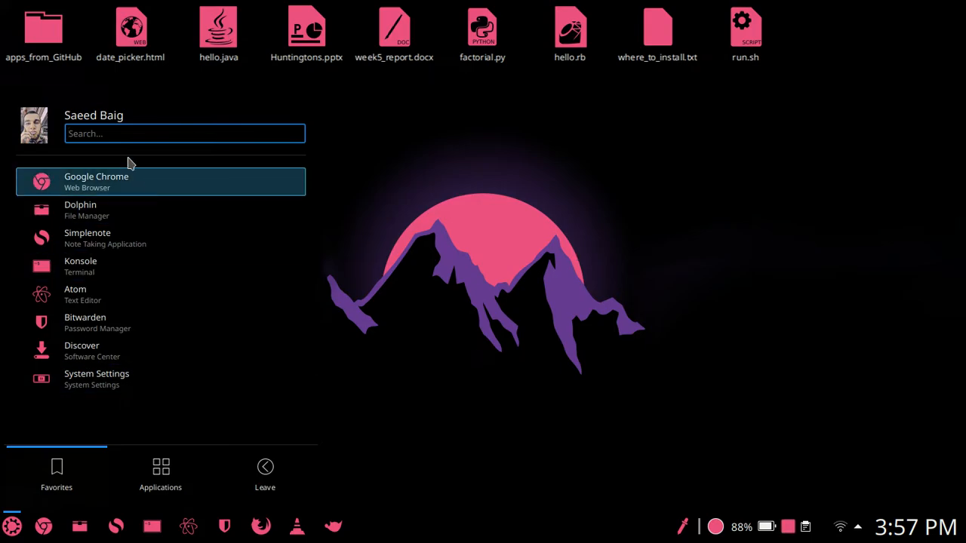
{"action": "left_click", "coordinate": [178, 498]}
{"action": "scroll", "coordinate": [129, 274], "scroll_direction": "down", "scroll_amount": 3}
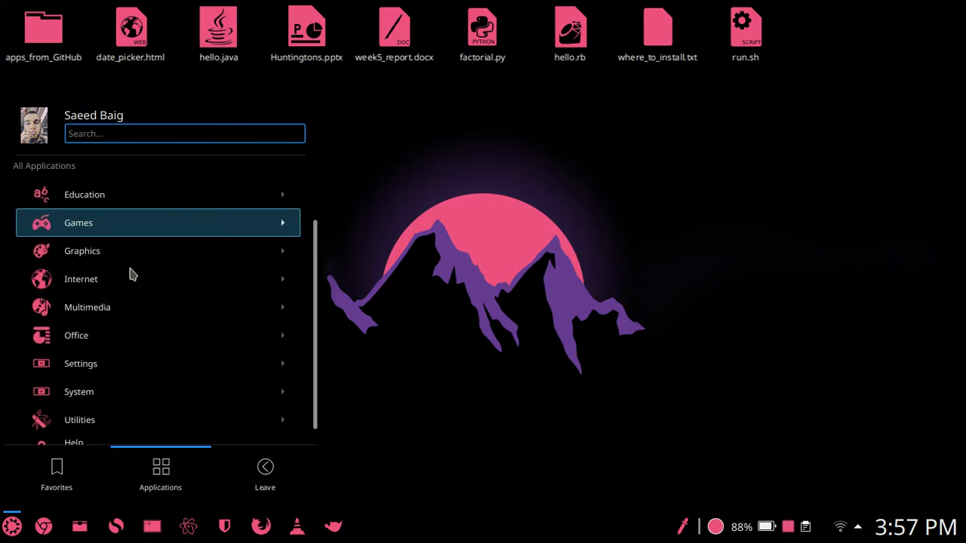
{"action": "left_click", "coordinate": [139, 318]}
{"action": "scroll", "coordinate": [139, 319], "scroll_direction": "down", "scroll_amount": 5}
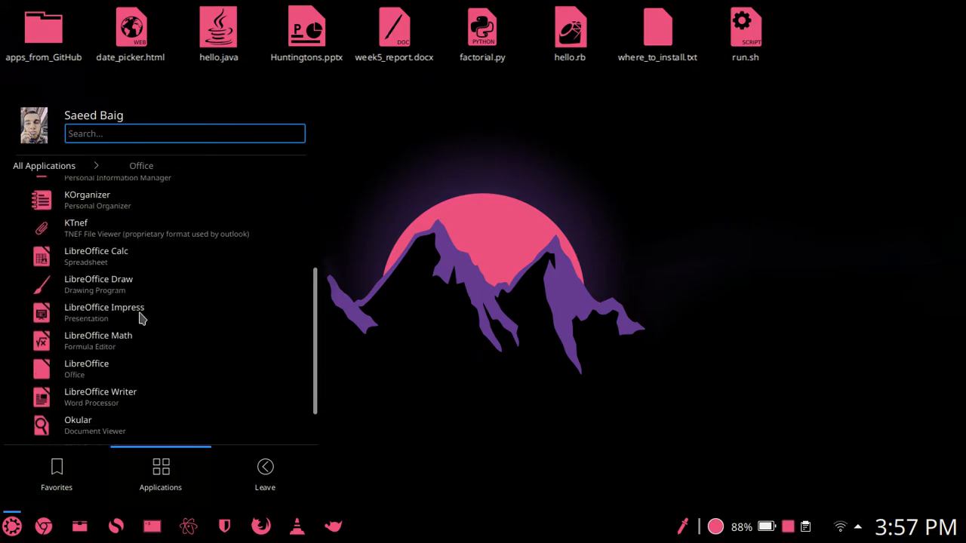
{"action": "left_click", "coordinate": [433, 388]}
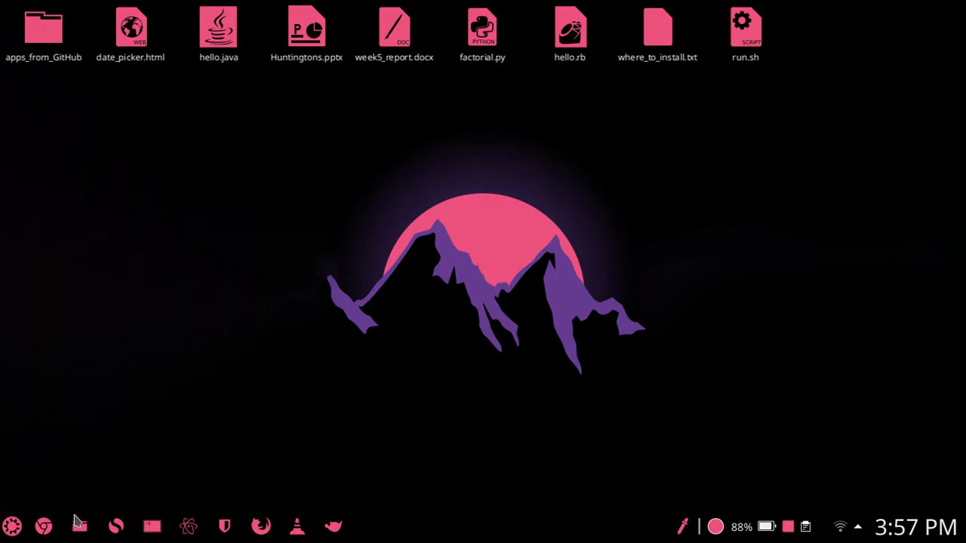
Step: Open a maximized Dolphin window and navigate from Home through .local to the share folder
{"action": "left_click", "coordinate": [80, 526]}
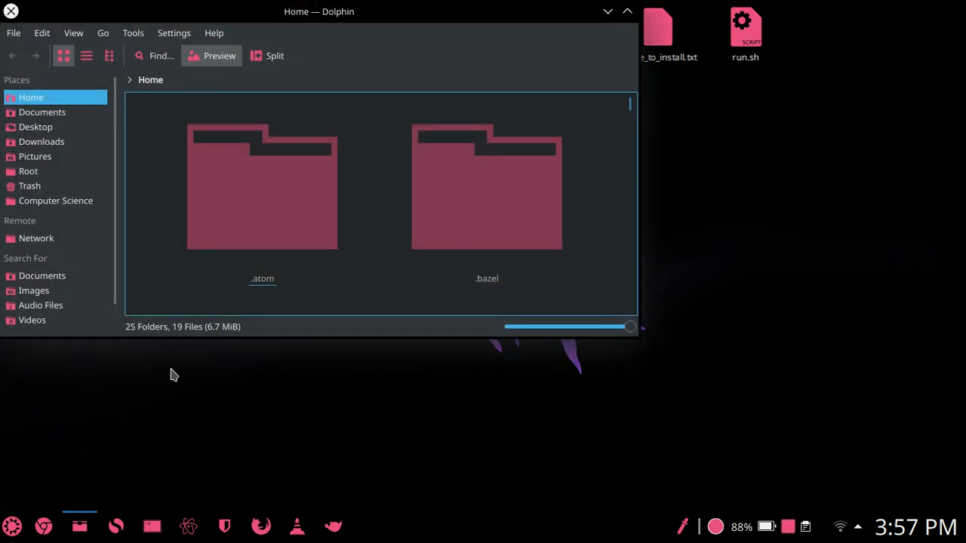
{"action": "key", "text": "super+Page_Up"}
{"action": "key", "text": "Right"}
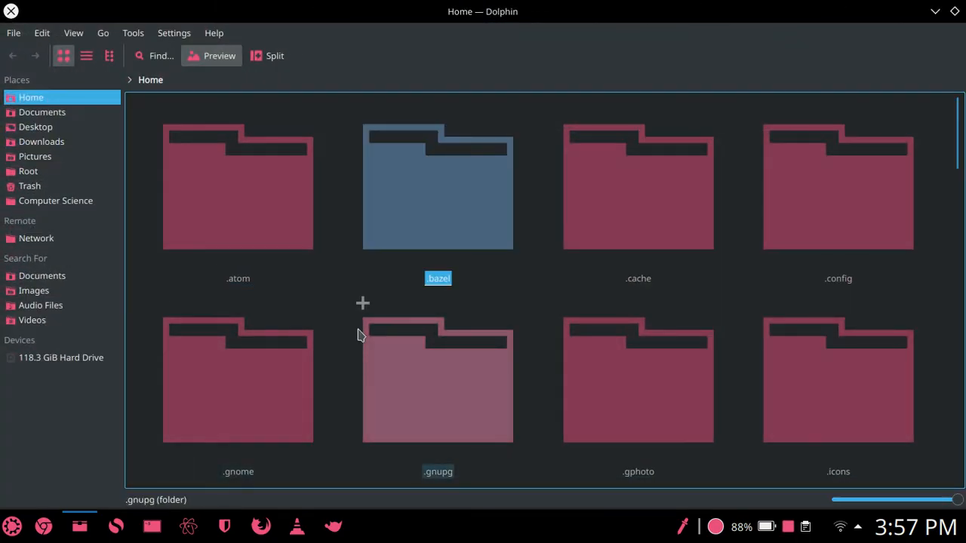
{"action": "key", "text": "Down"}
{"action": "key", "text": "Down"}
{"action": "key", "text": "Return"}
{"action": "key", "text": "Right"}
{"action": "key", "text": "Right"}
{"action": "key", "text": "Return"}
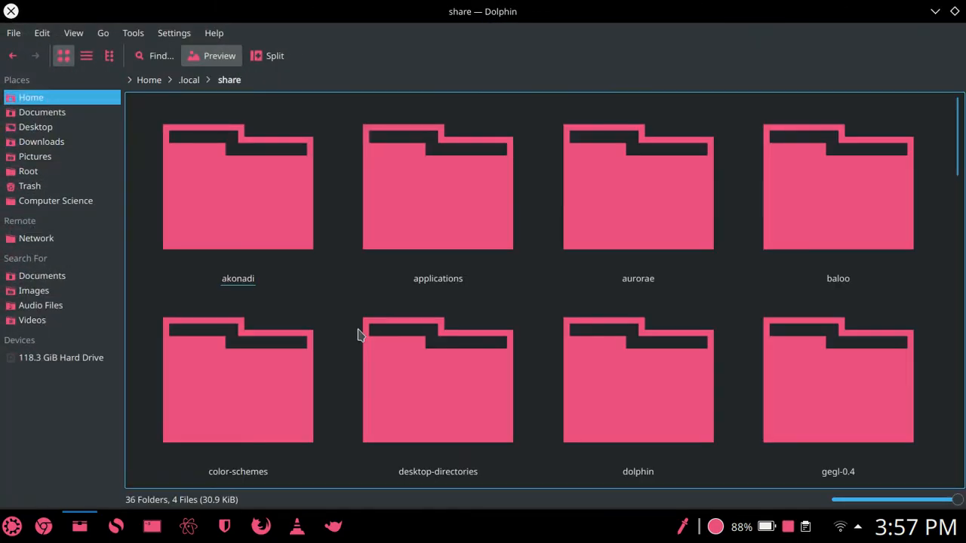
Step: Enter the icons folder and examine the files at the end of the Sardi theme folder
{"action": "key", "text": "Down"}
{"action": "key", "text": "Right"}
{"action": "key", "text": "Right"}
{"action": "key", "text": "Down"}
{"action": "key", "text": "Return"}
{"action": "key", "text": "s"}
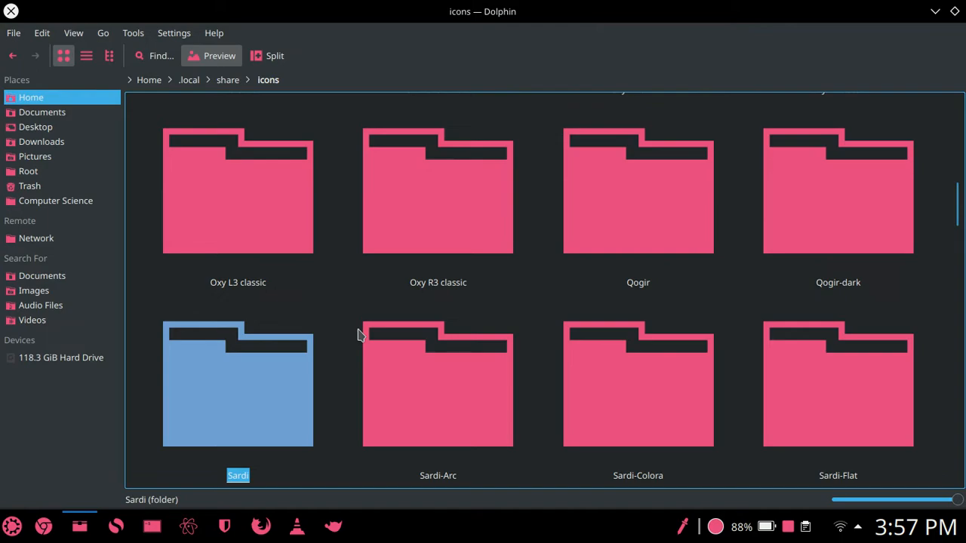
{"action": "key", "text": "Return"}
{"action": "key", "text": "End"}
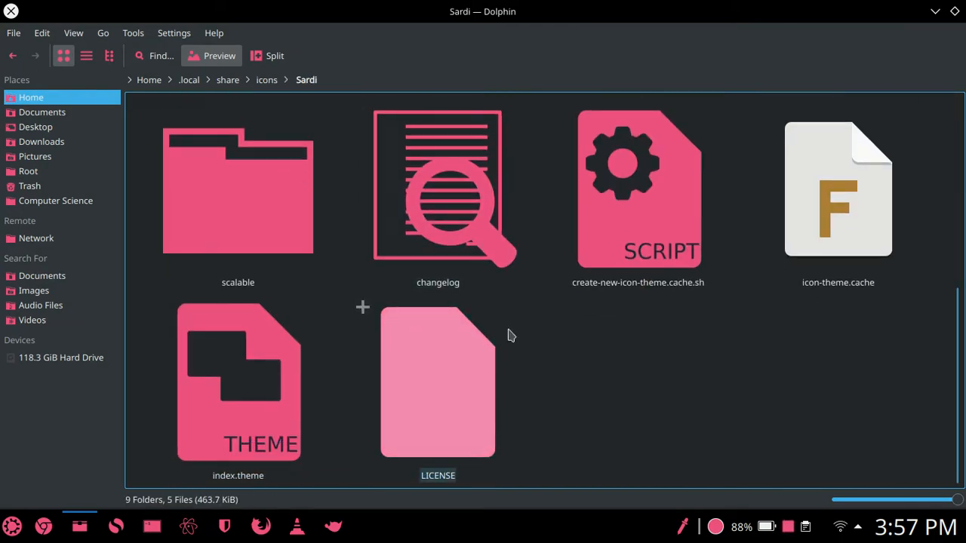
Step: Go back to the icons folder, examine the change-color.sh script in Sardi-Colora, and close the Dolphin window
{"action": "key", "text": "BackSpace"}
{"action": "key", "text": "Right"}
{"action": "key", "text": "Right"}
{"action": "key", "text": "Return"}
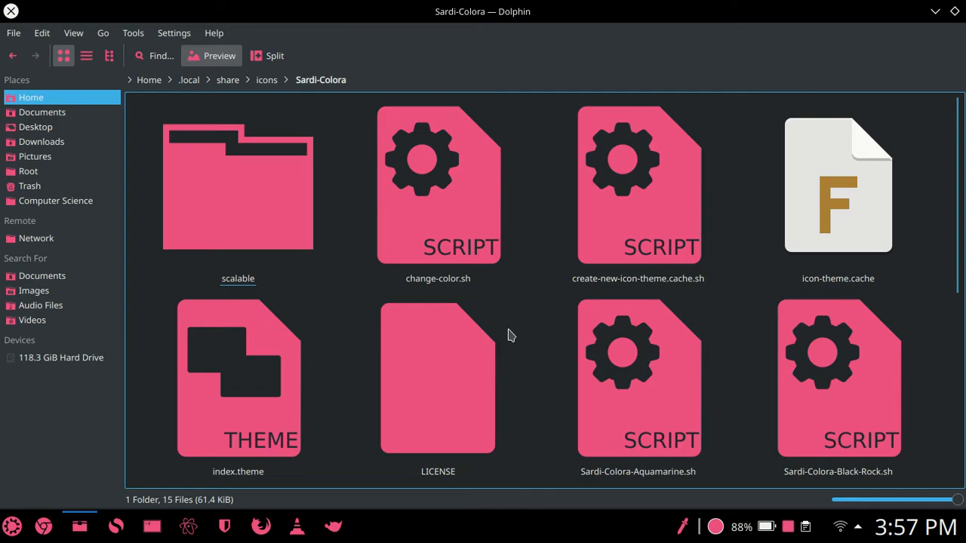
{"action": "left_click", "coordinate": [433, 215]}
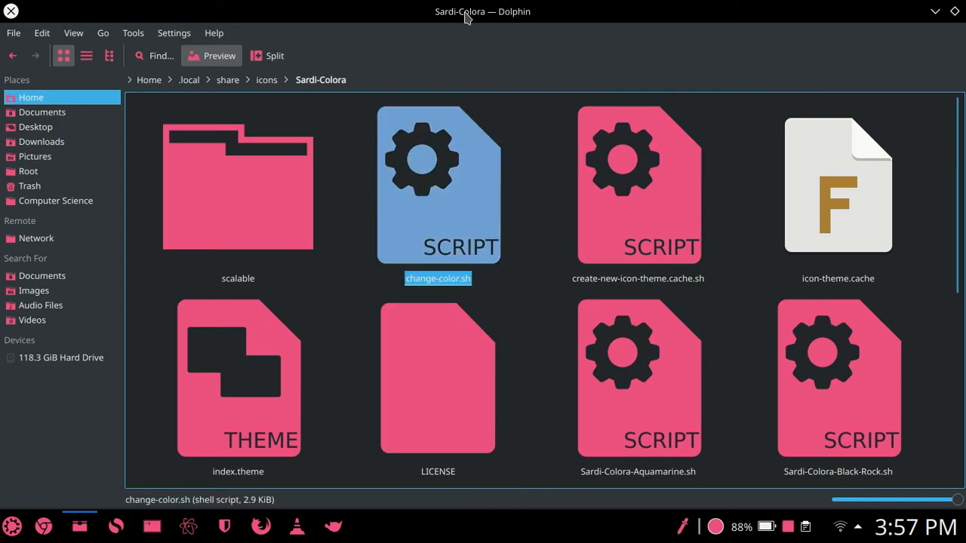
{"action": "key", "text": "BackSpace"}
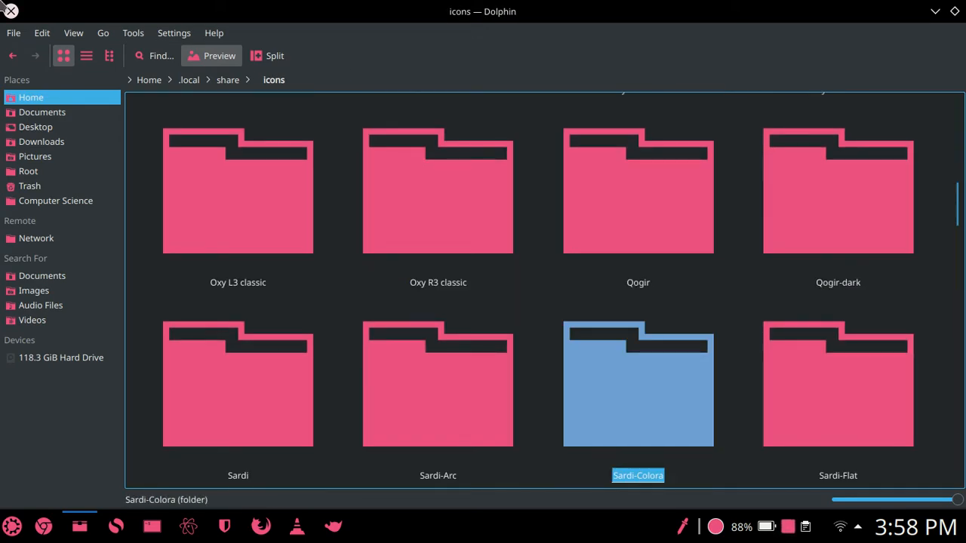
{"action": "left_click", "coordinate": [11, 10]}
Step: Open the Icons section of System Settings and examine the installed Sardi icon themes
{"action": "key", "text": "Up"}
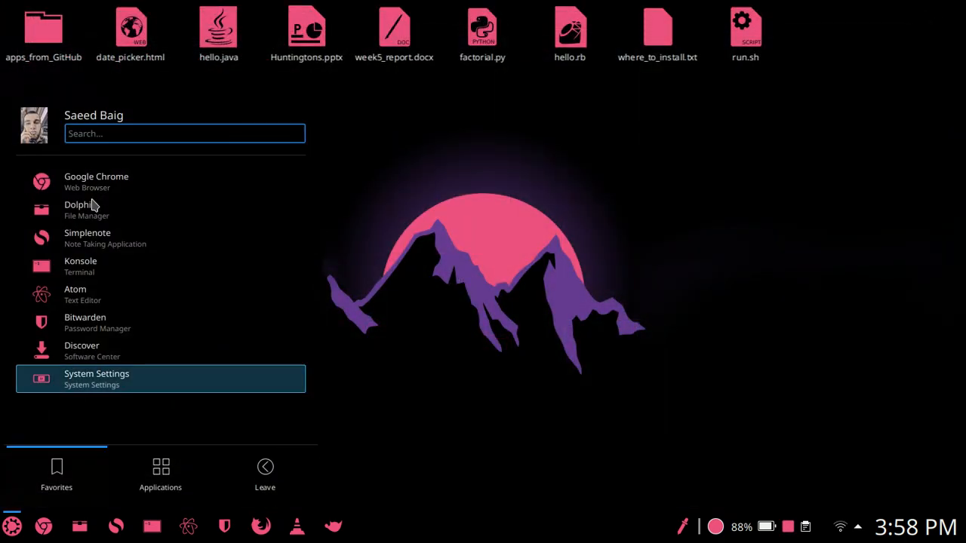
{"action": "key", "text": "Return"}
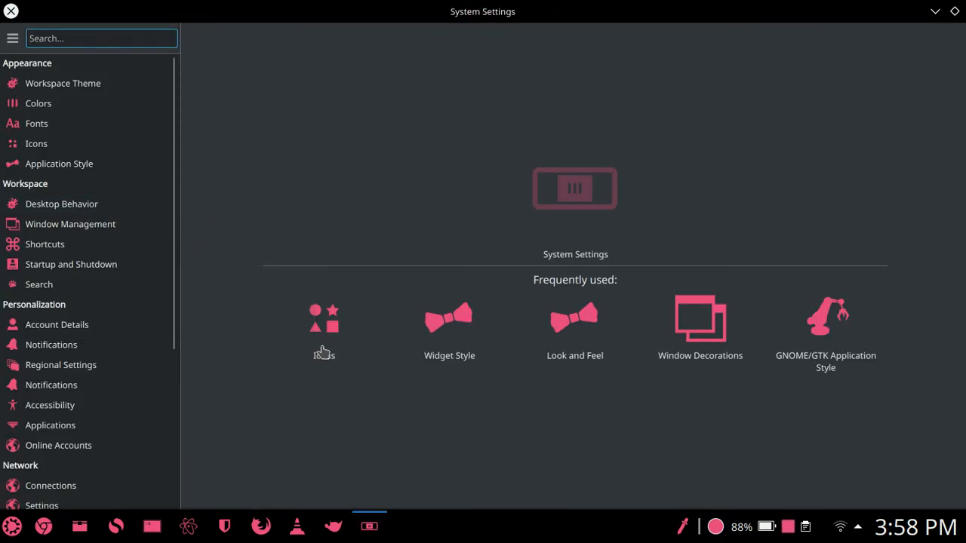
{"action": "left_click", "coordinate": [322, 332]}
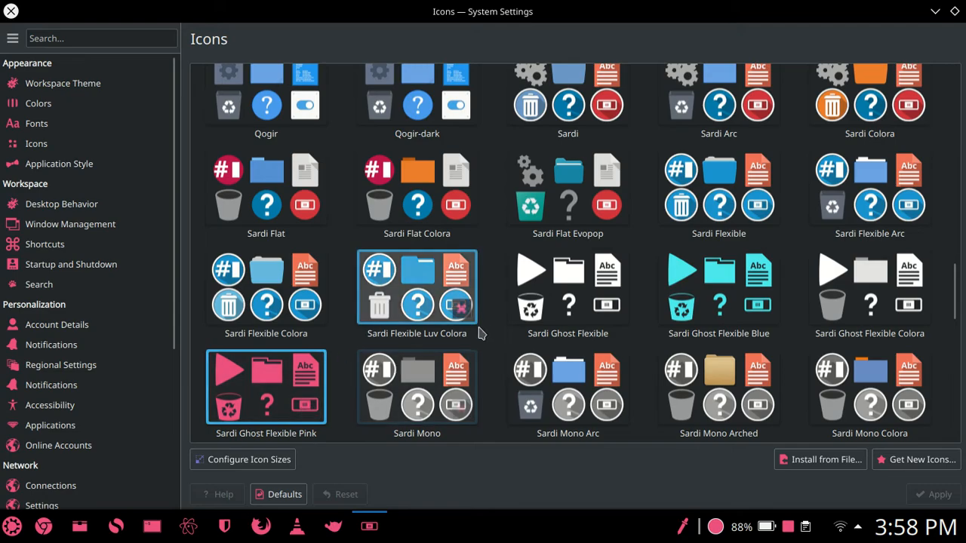
{"action": "scroll", "coordinate": [496, 330], "scroll_direction": "down", "scroll_amount": 2}
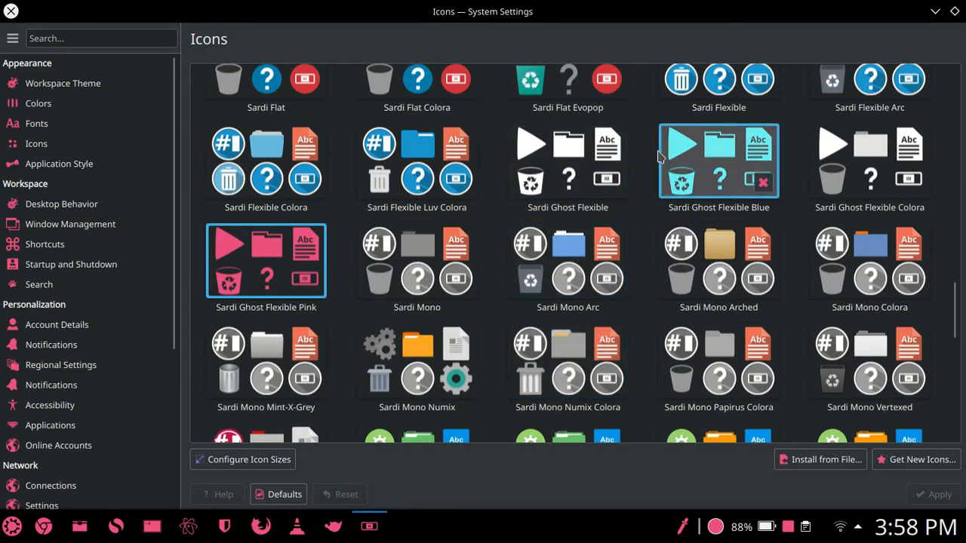